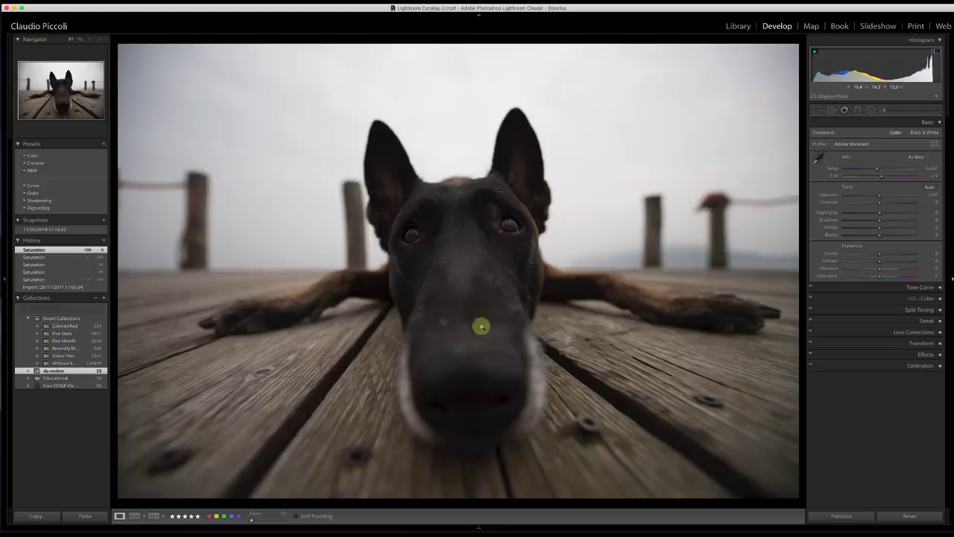
Inspect the dog's eyes up close in the Library module, returning to the full photo view
{"action": "left_click", "coordinate": [740, 26]}
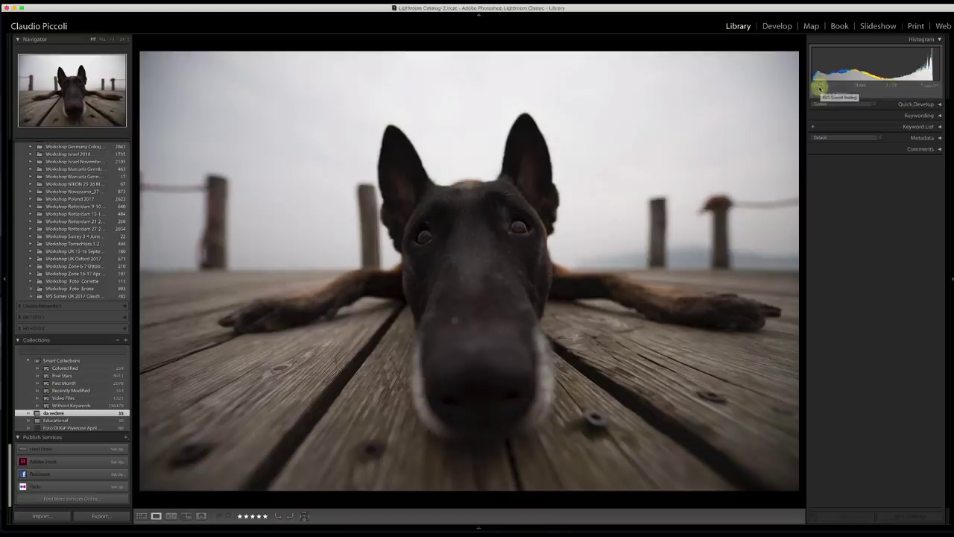
{"action": "left_click", "coordinate": [518, 224]}
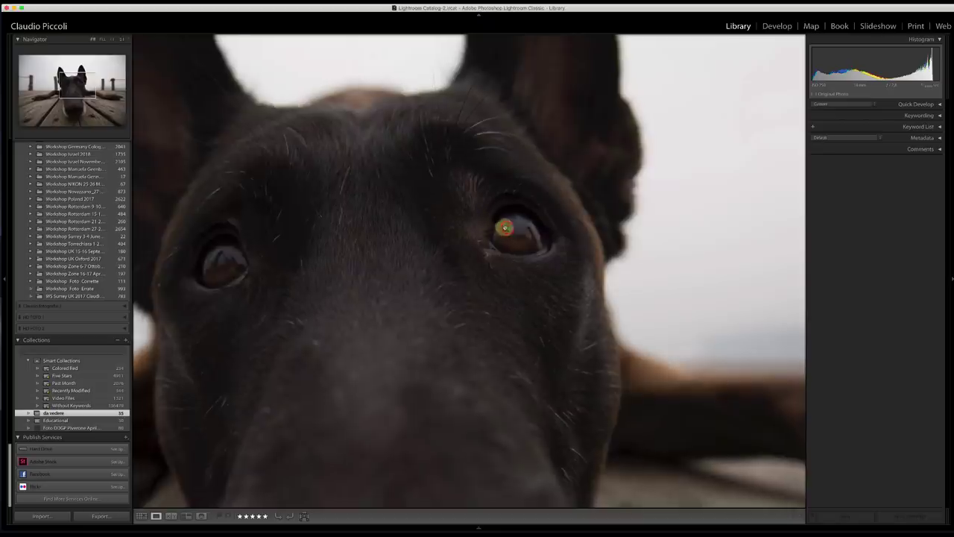
{"action": "left_click", "coordinate": [505, 222]}
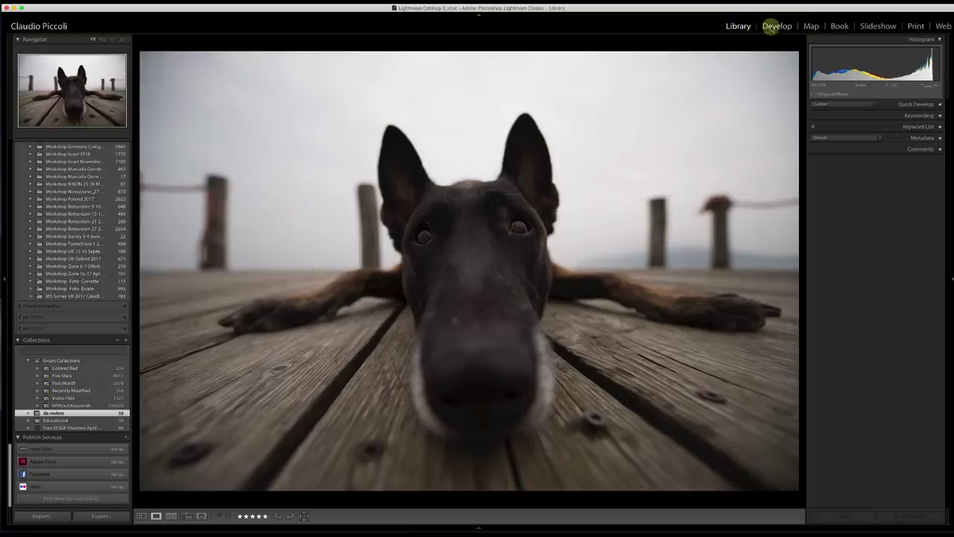
Raise the whole photo's exposure to +0.20 in the Develop module and collapse the basic adjustments
{"action": "left_click", "coordinate": [775, 27]}
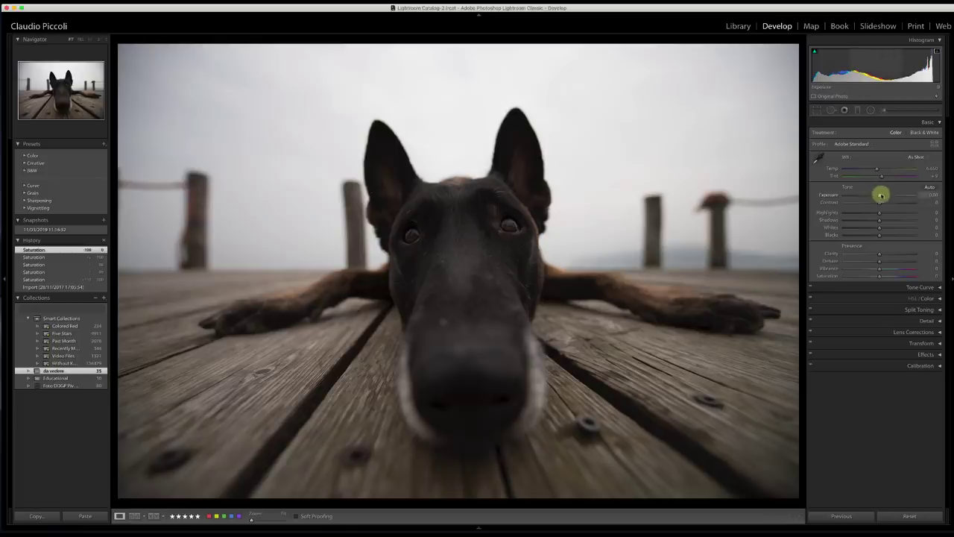
{"action": "left_click_drag", "start_coordinate": [879, 195], "coordinate": [881, 195]}
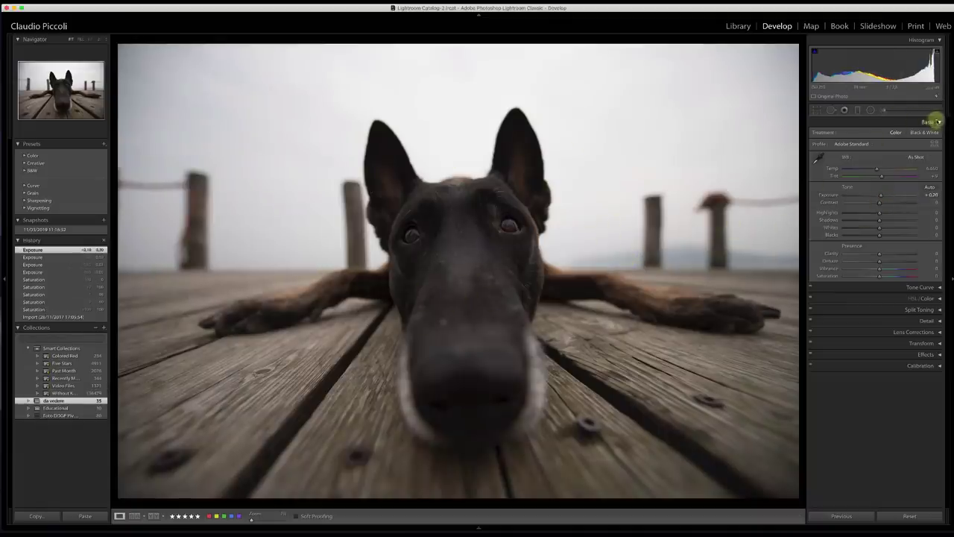
{"action": "left_click", "coordinate": [937, 122]}
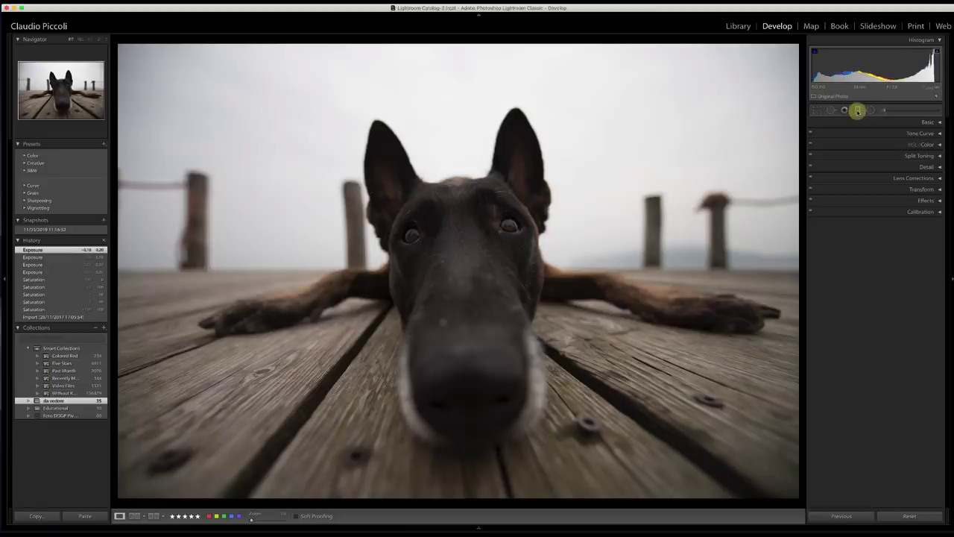
Activate the Graduated Filter tool and enable the overlay display for the selected mask
{"action": "left_click", "coordinate": [857, 110]}
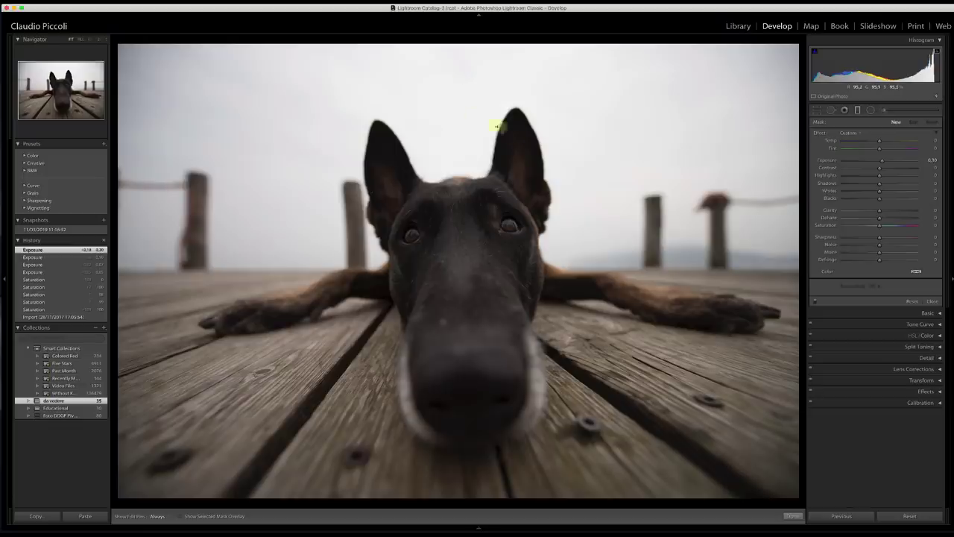
{"action": "left_click", "coordinate": [857, 112]}
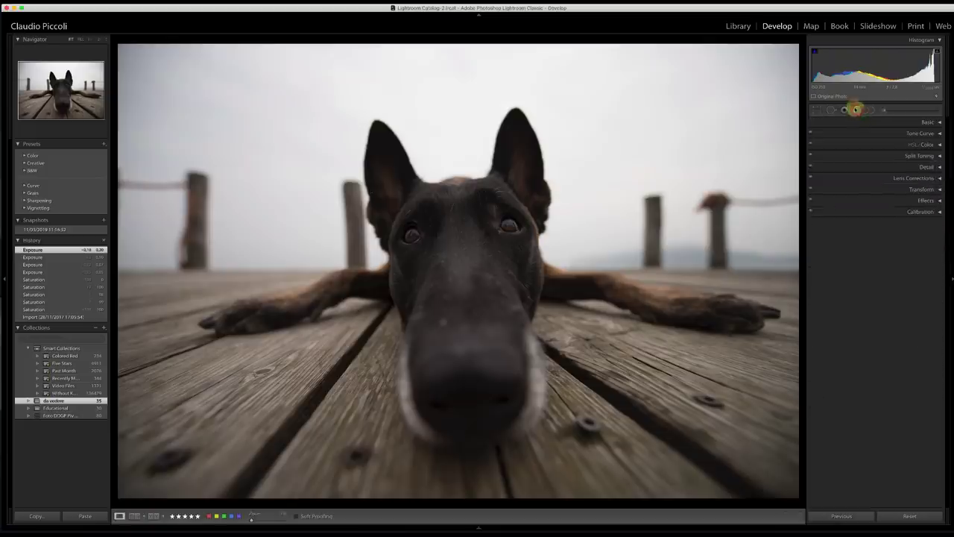
{"action": "left_click", "coordinate": [858, 110]}
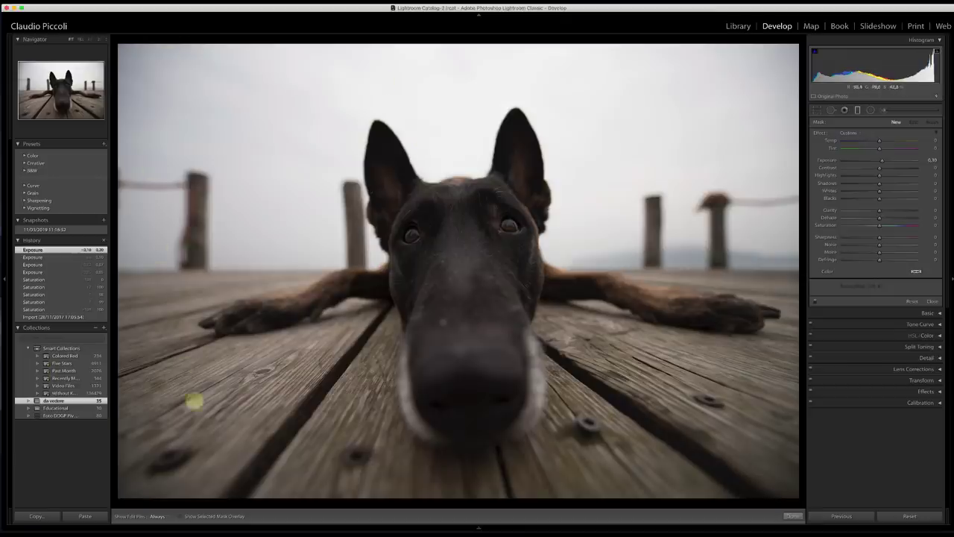
{"action": "left_click", "coordinate": [180, 516]}
{"action": "left_click", "coordinate": [453, 186]}
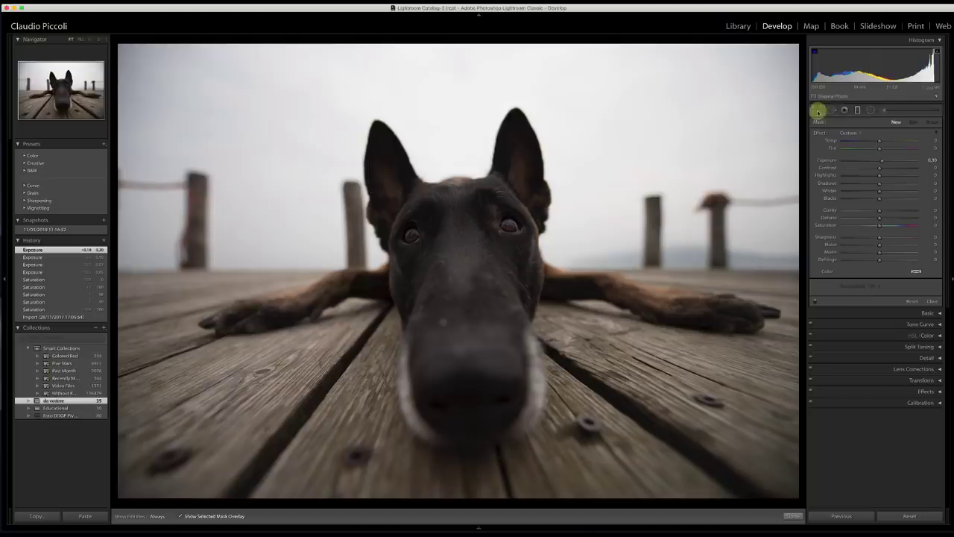
Straighten the photo along the far edge of the wooden pier and apply the crop
{"action": "left_click", "coordinate": [818, 110]}
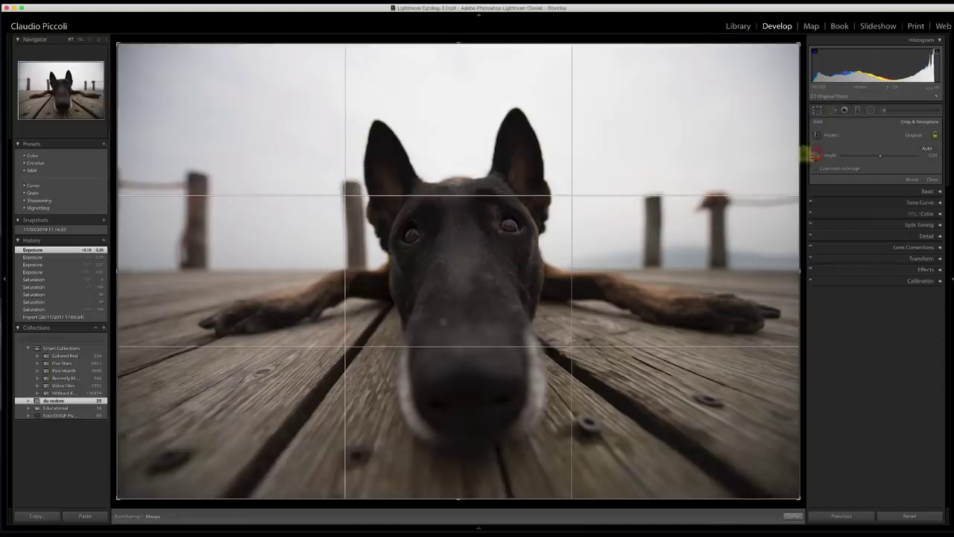
{"action": "left_click_drag", "start_coordinate": [155, 268], "coordinate": [812, 270]}
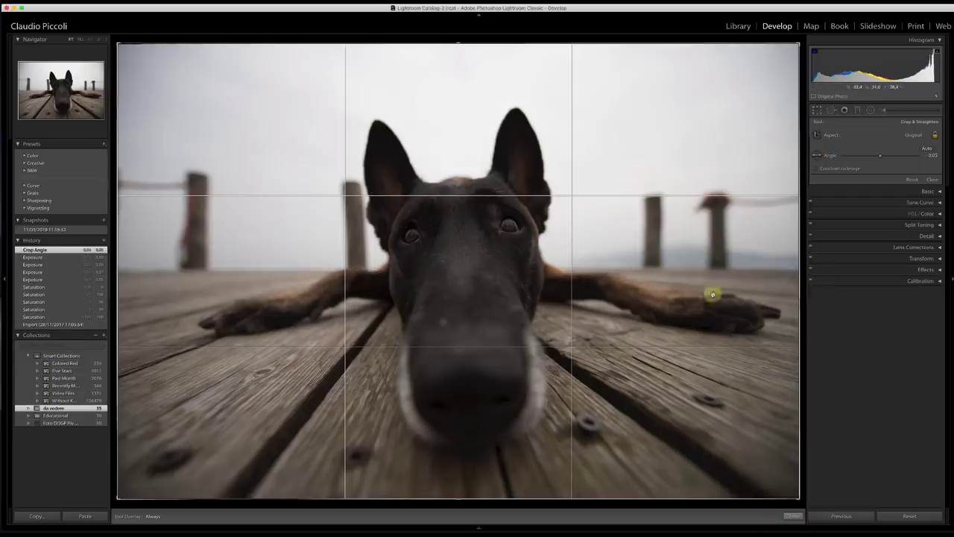
{"action": "key", "text": "Return"}
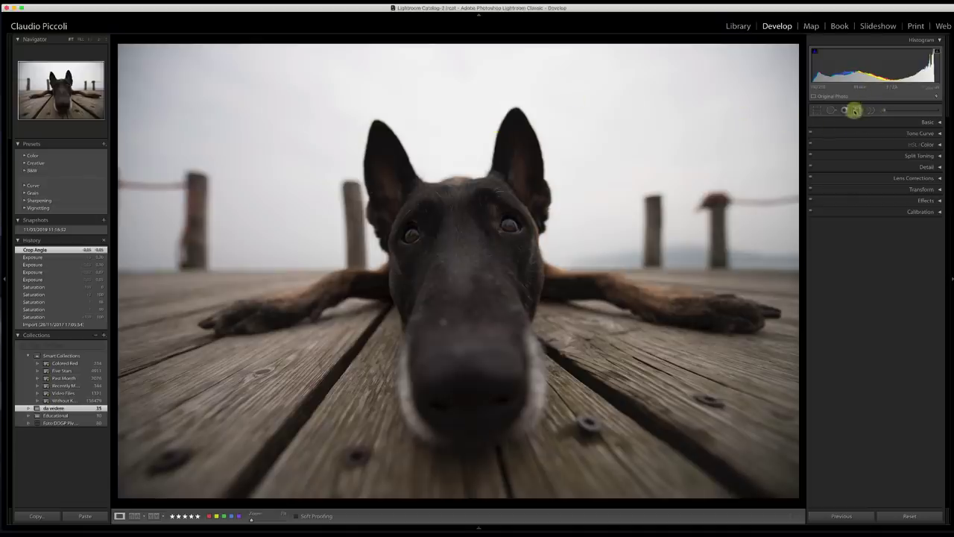
Draw a graduated filter over the sky, fading from the top of the dog's head down to the pier's far edge
{"action": "left_click", "coordinate": [855, 111]}
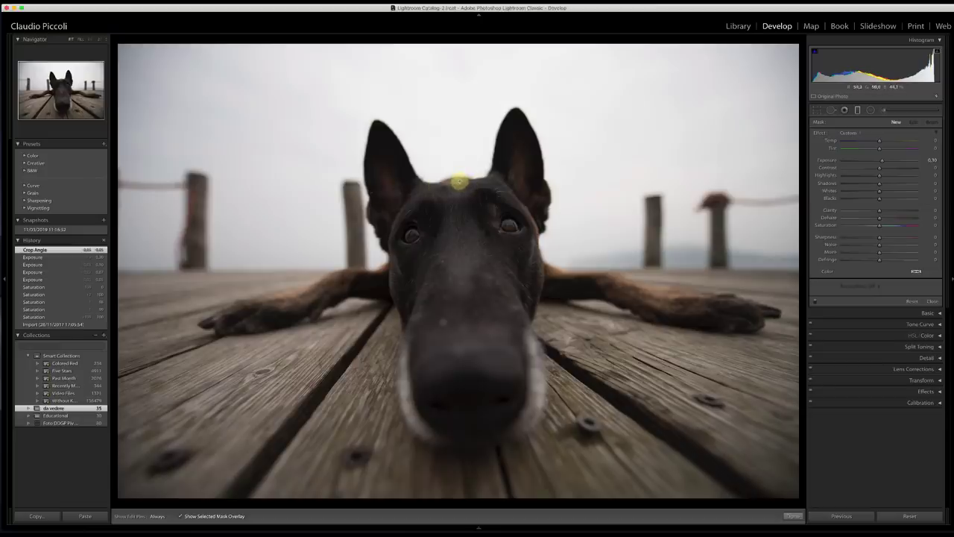
{"action": "left_click_drag", "start_coordinate": [459, 183], "coordinate": [462, 190]}
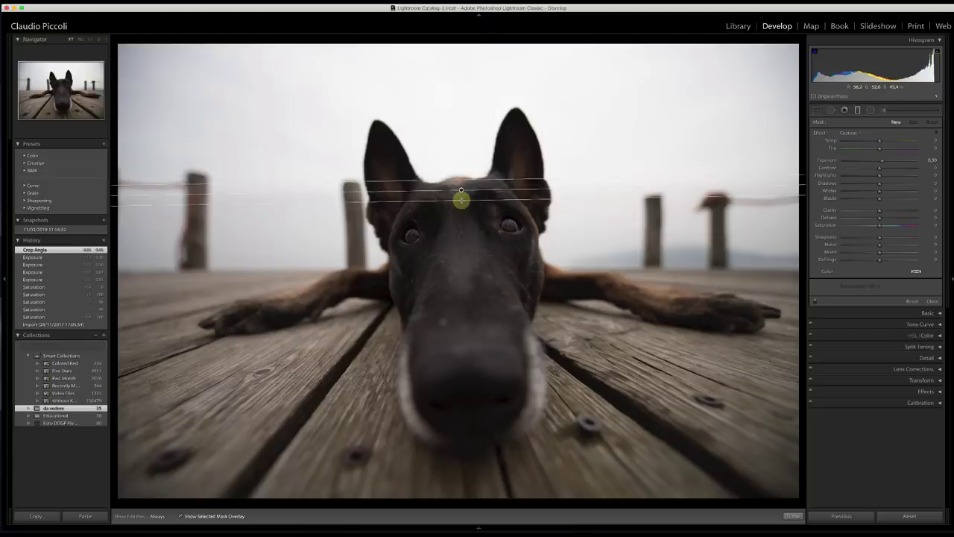
{"action": "left_click_drag", "start_coordinate": [462, 190], "coordinate": [462, 267]}
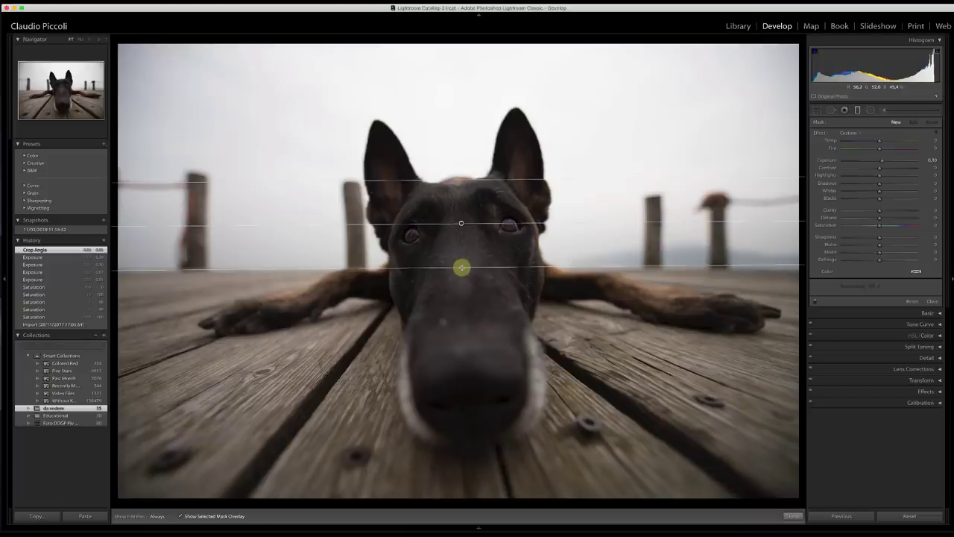
{"action": "left_click_drag", "start_coordinate": [462, 267], "coordinate": [461, 265]}
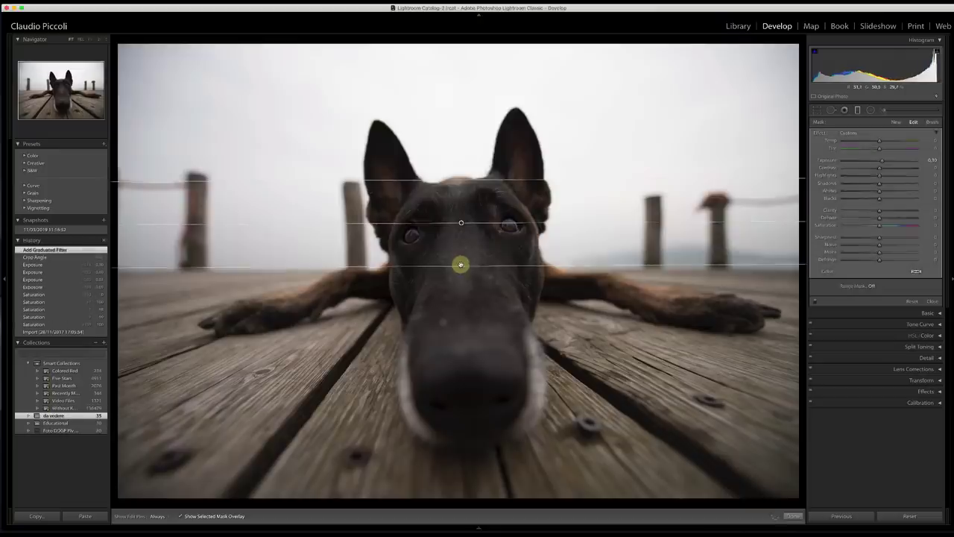
Check the filter's mask overlay, move its lower boundary slightly down to the pier's far edge, and hide the overlay
{"action": "key", "text": "o"}
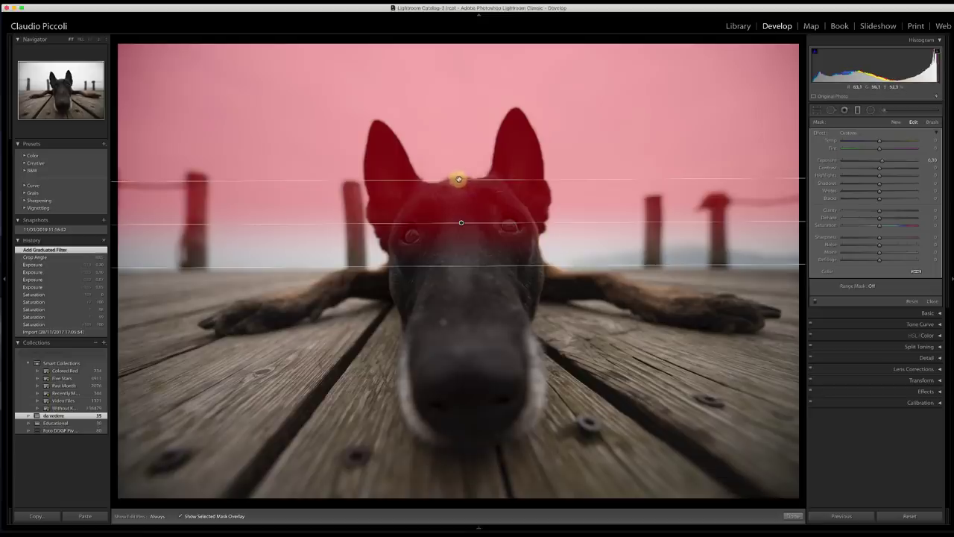
{"action": "left_click", "coordinate": [464, 268]}
{"action": "mouse_move", "coordinate": [464, 266]}
{"action": "left_mouse_down"}
{"action": "mouse_move", "coordinate": [466, 446]}
{"action": "mouse_move", "coordinate": [466, 204]}
{"action": "mouse_move", "coordinate": [454, 268]}
{"action": "left_mouse_up"}
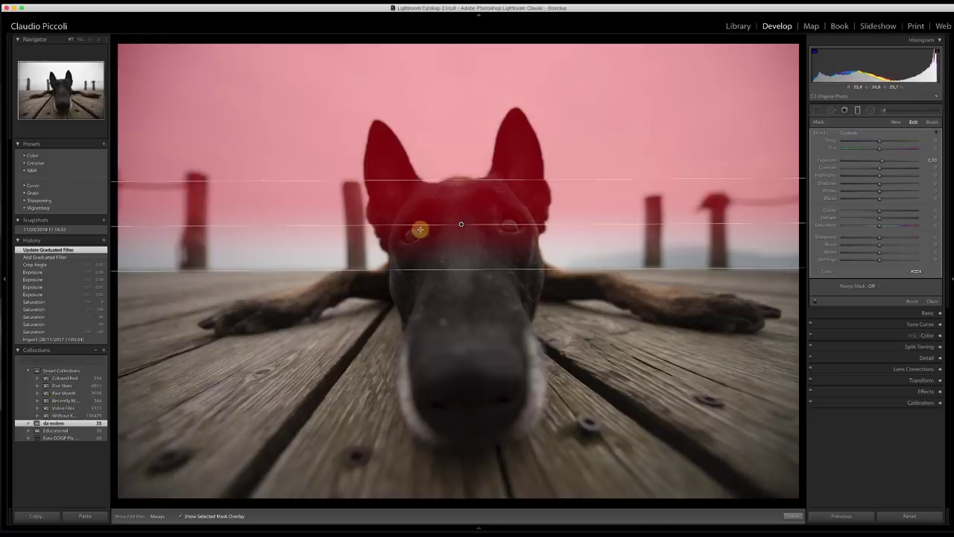
{"action": "left_click", "coordinate": [180, 516]}
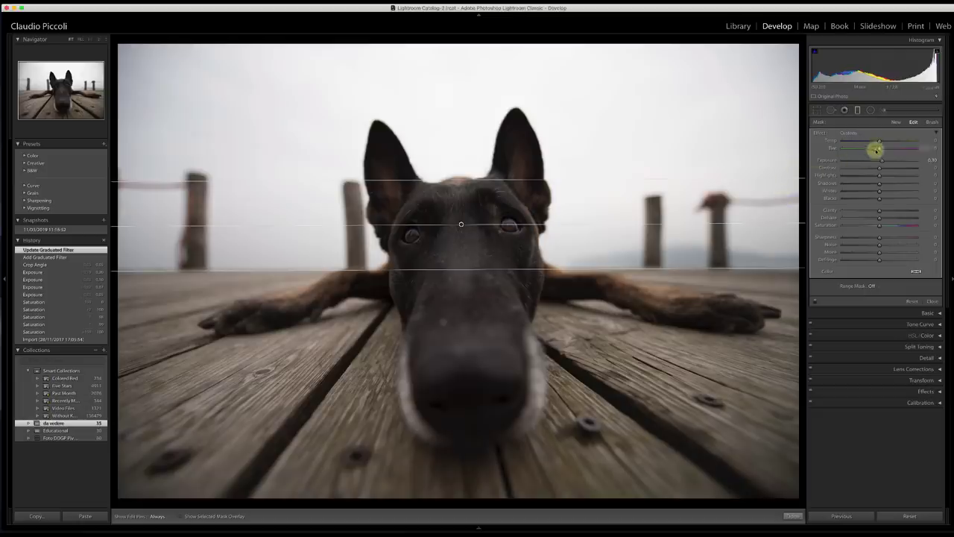
Darken the graduated filter's area with an exposure of -1.04 and set its contrast to 24
{"action": "left_click_drag", "start_coordinate": [880, 161], "coordinate": [880, 163]}
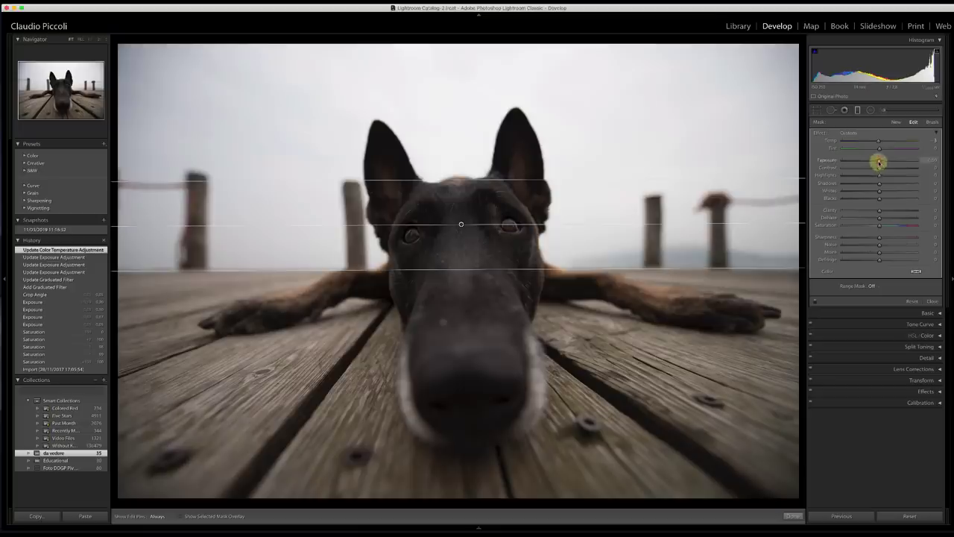
{"action": "left_click_drag", "start_coordinate": [877, 159], "coordinate": [872, 161]}
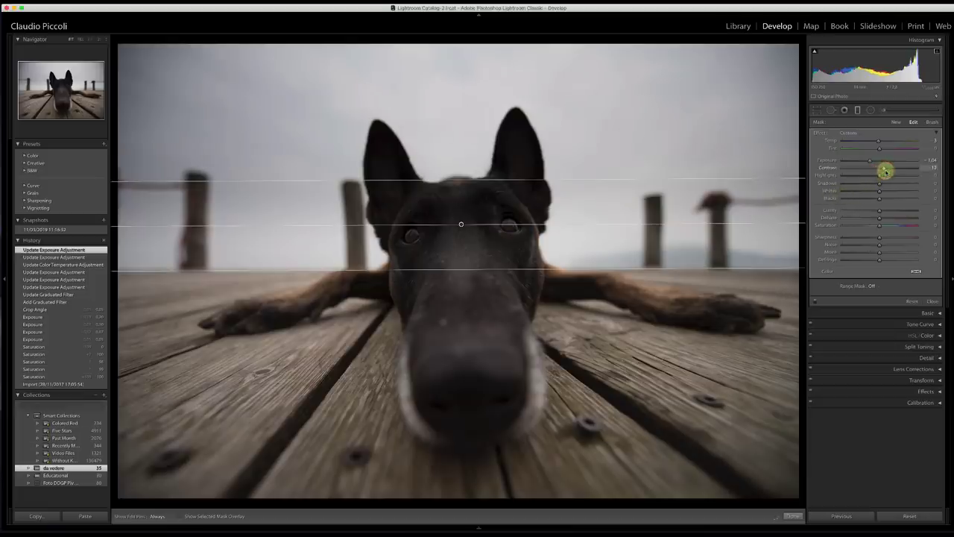
{"action": "left_click_drag", "start_coordinate": [886, 172], "coordinate": [888, 172]}
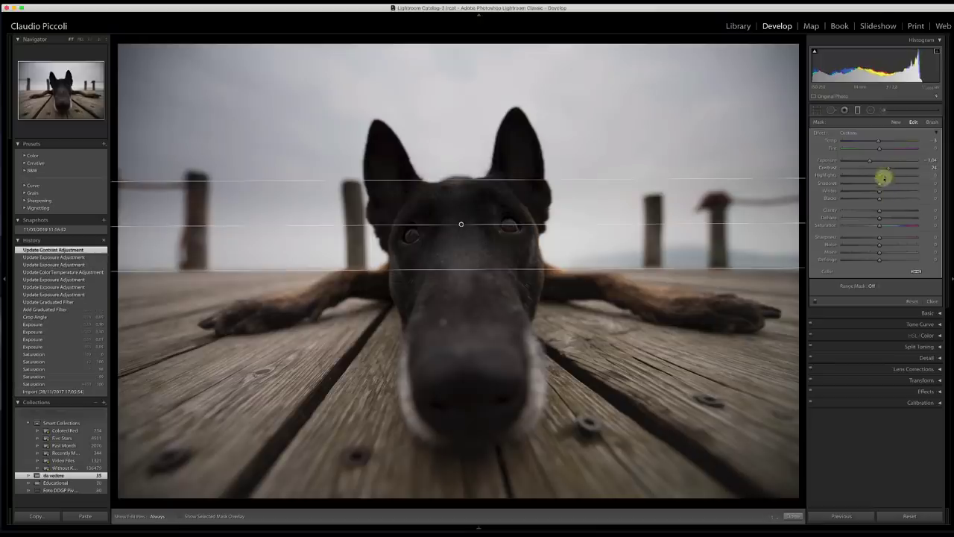
{"action": "mouse_move", "coordinate": [888, 172]}
{"action": "left_mouse_down"}
{"action": "mouse_move", "coordinate": [930, 174]}
{"action": "mouse_move", "coordinate": [893, 170]}
{"action": "left_mouse_up"}
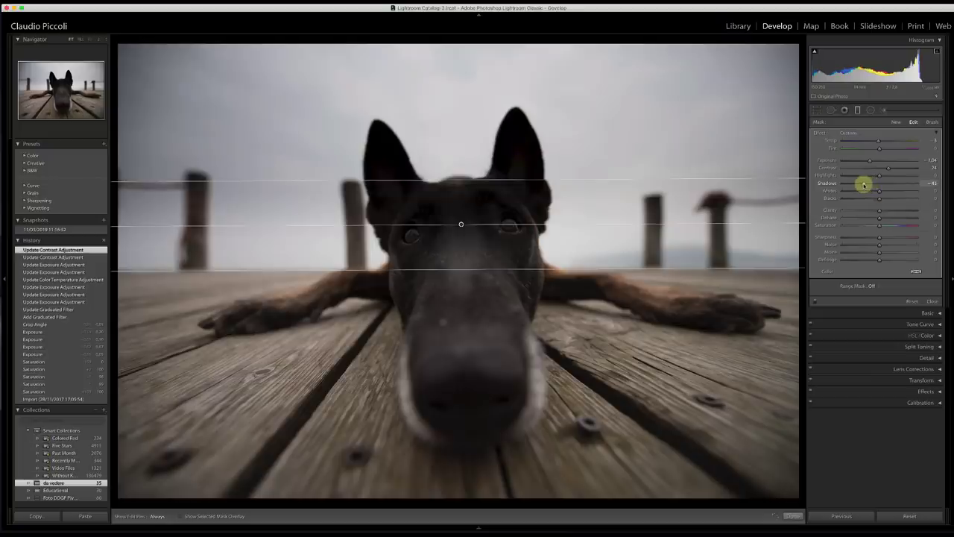
Set the graduated filter's shadows to -52, blacks to -22 and dehaze to 31
{"action": "mouse_move", "coordinate": [860, 185]}
{"action": "left_mouse_down"}
{"action": "mouse_move", "coordinate": [873, 211]}
{"action": "mouse_move", "coordinate": [855, 188]}
{"action": "left_mouse_up"}
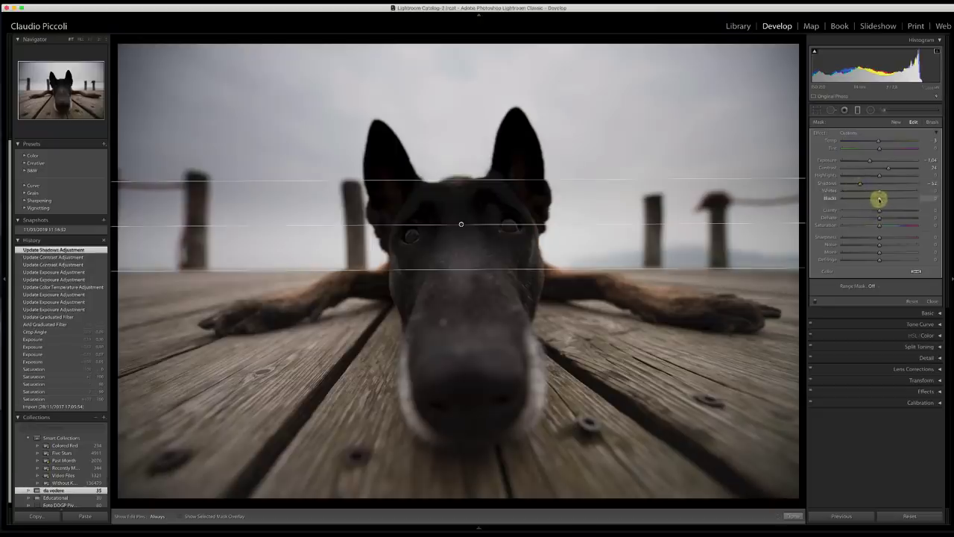
{"action": "left_click_drag", "start_coordinate": [880, 200], "coordinate": [870, 200]}
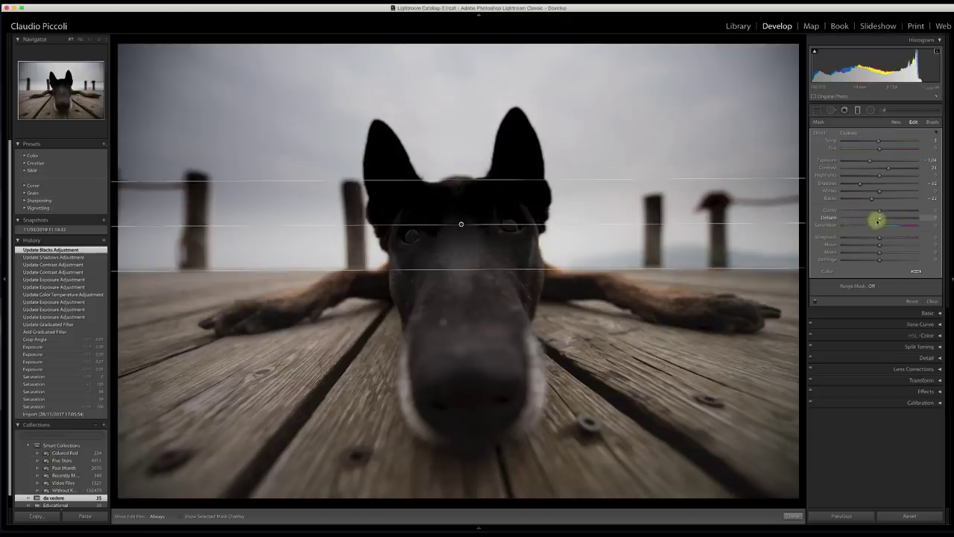
{"action": "mouse_move", "coordinate": [879, 218]}
{"action": "left_mouse_down"}
{"action": "mouse_move", "coordinate": [884, 241]}
{"action": "mouse_move", "coordinate": [876, 227]}
{"action": "mouse_move", "coordinate": [889, 220]}
{"action": "left_mouse_up"}
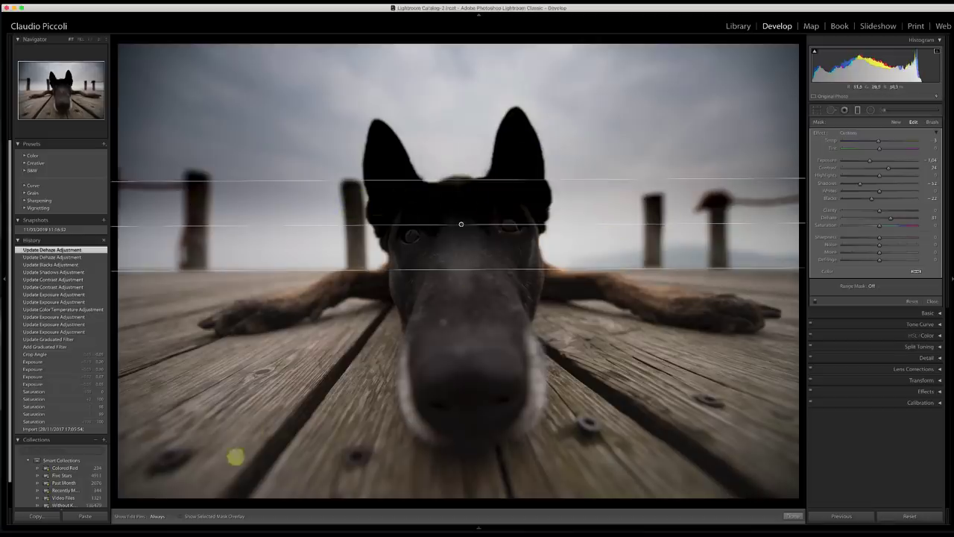
Set the graduated filter's range mask to Luminance and show the selected mask overlay
{"action": "left_click", "coordinate": [181, 516]}
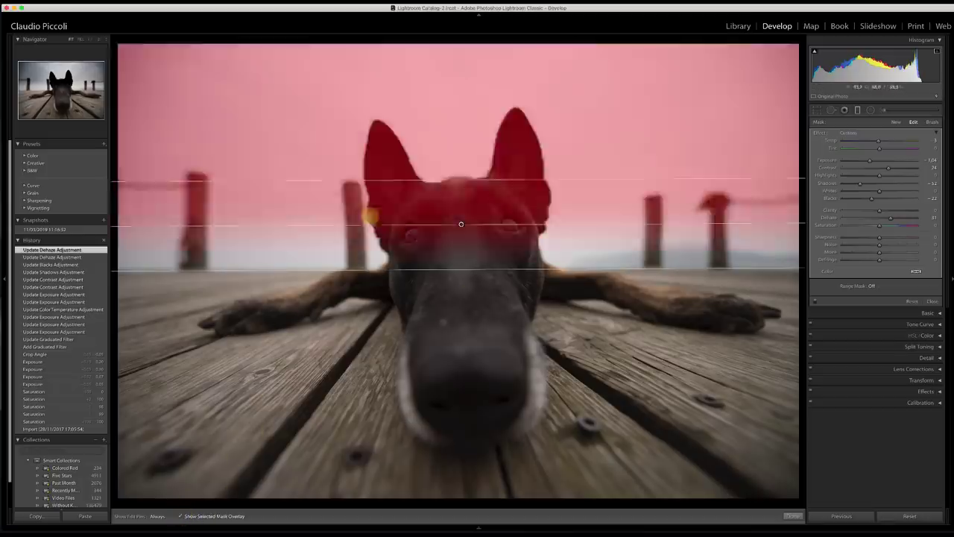
{"action": "left_click", "coordinate": [181, 516]}
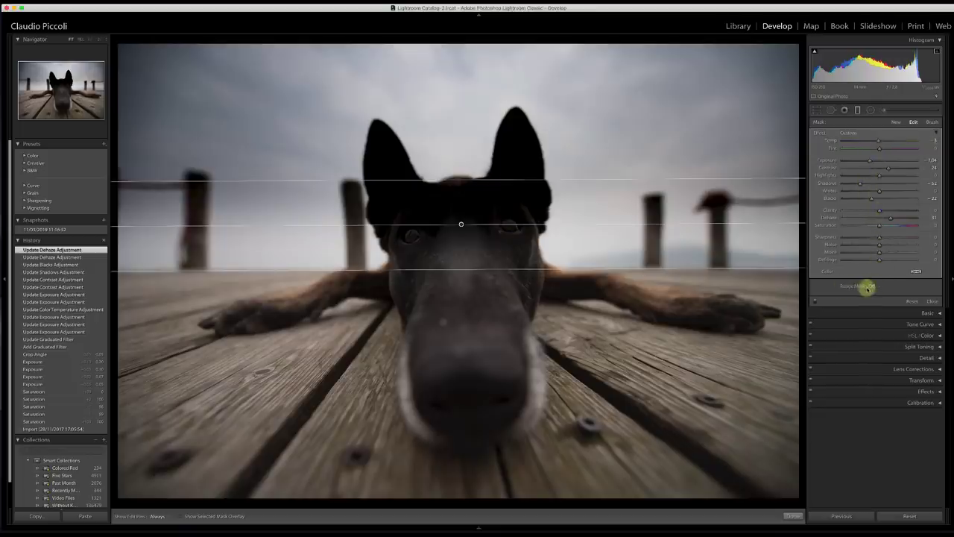
{"action": "left_click", "coordinate": [868, 287]}
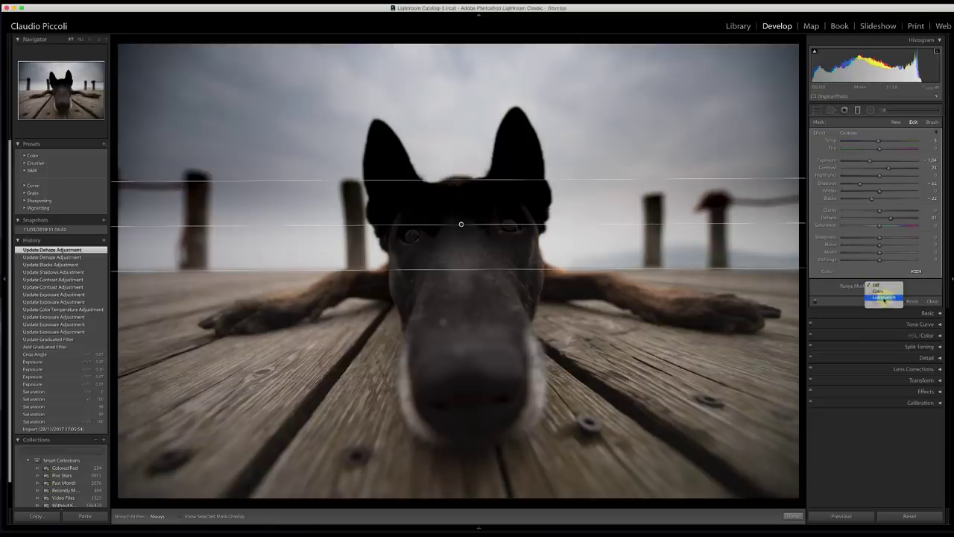
{"action": "left_click", "coordinate": [885, 297]}
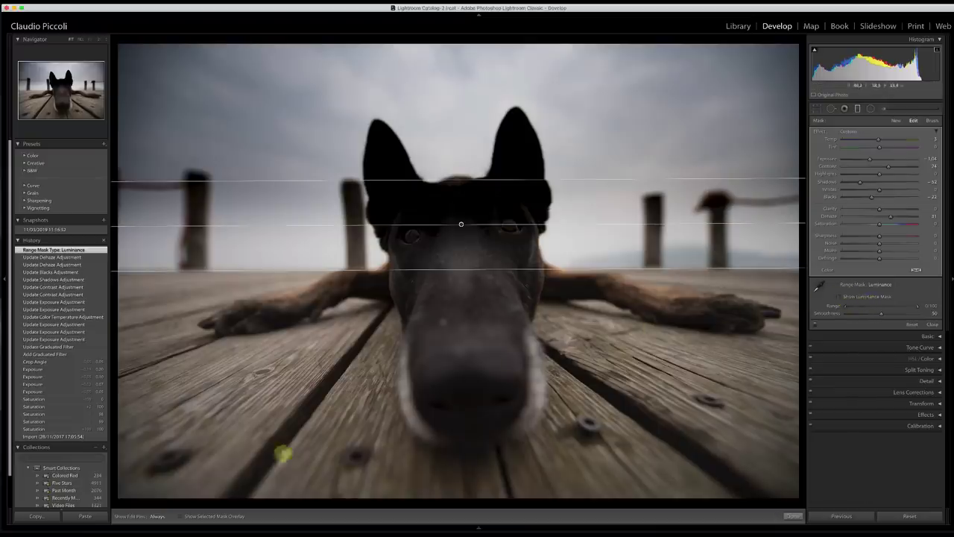
{"action": "left_click", "coordinate": [179, 517]}
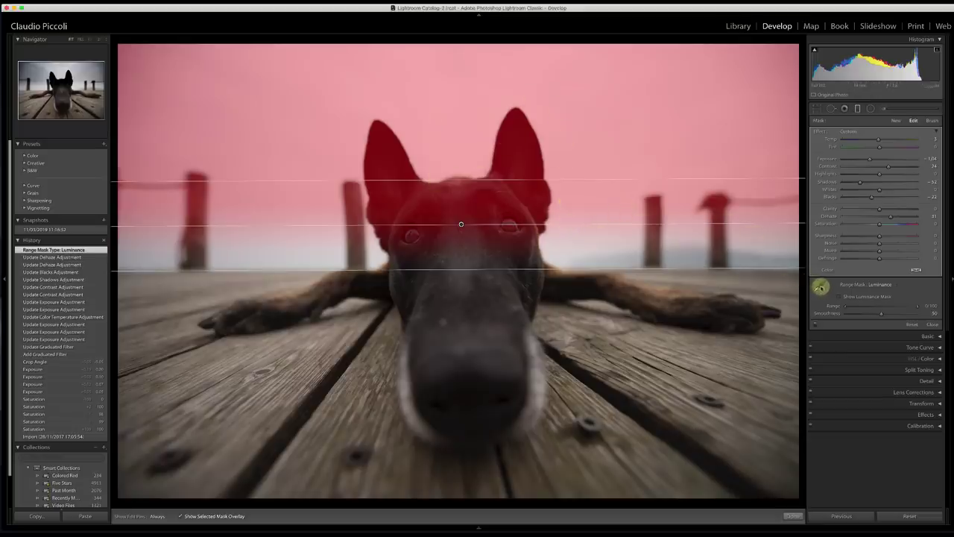
Sample the bright sky to limit the range mask to a luminance range of 35/100, and turn on the luminance mask display
{"action": "left_click", "coordinate": [820, 287]}
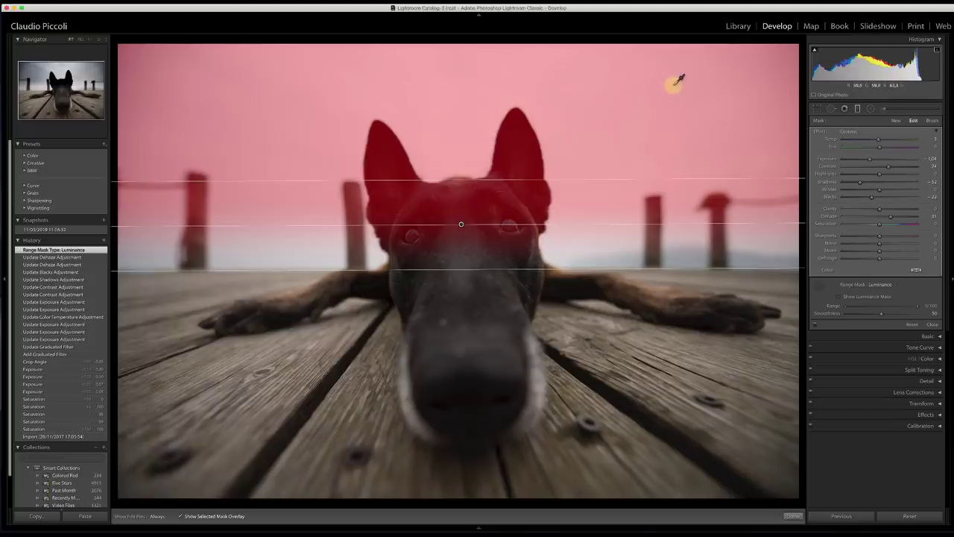
{"action": "left_click", "coordinate": [674, 86]}
{"action": "left_click", "coordinate": [691, 95]}
{"action": "left_click", "coordinate": [682, 100]}
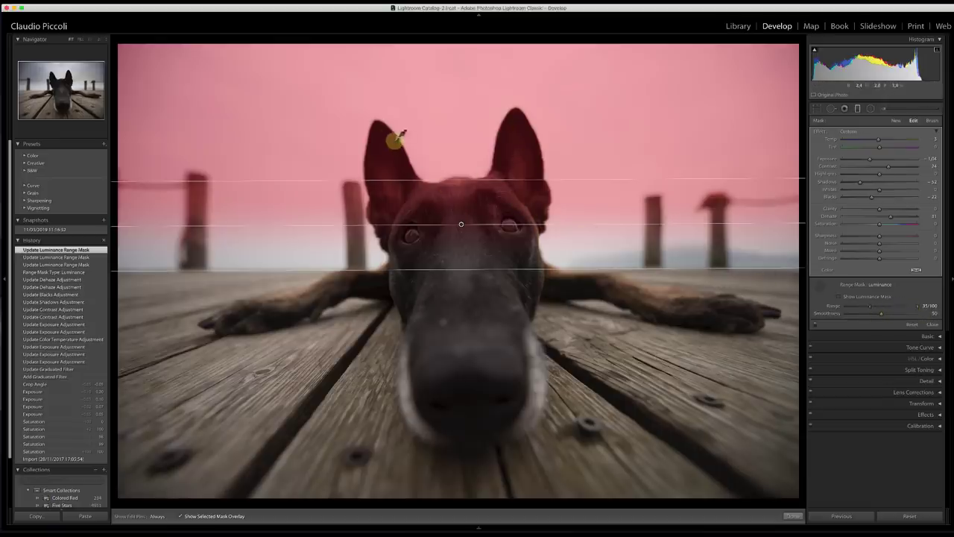
{"action": "left_click", "coordinate": [839, 296]}
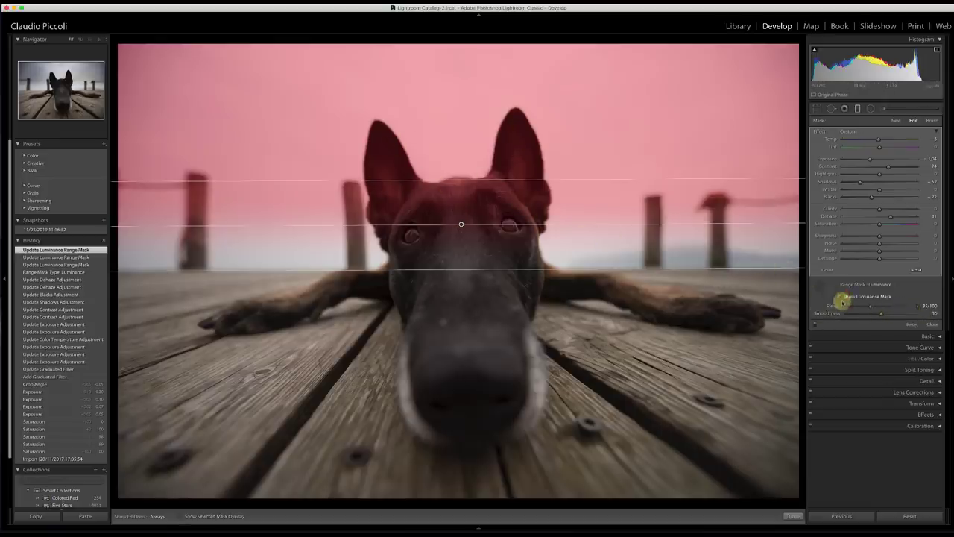
Undo the recent luminance range mask updates to restore the full range of the graduated filter's mask
{"action": "key", "text": "super+z"}
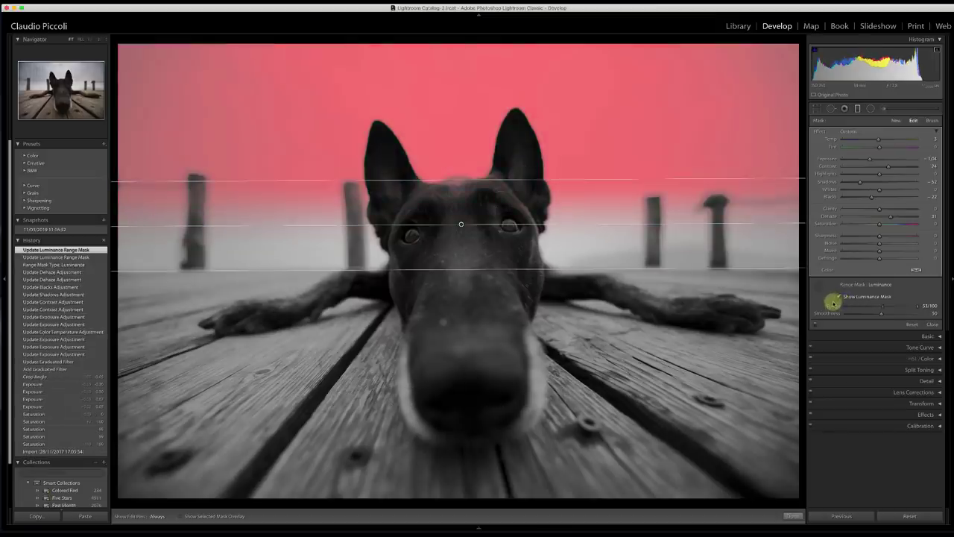
{"action": "key", "text": "super+z"}
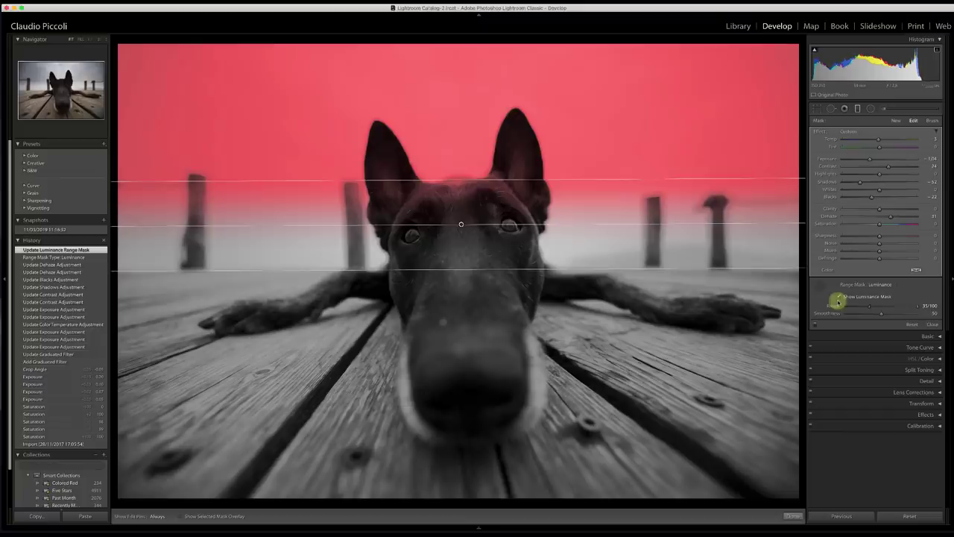
{"action": "key", "text": "super+z"}
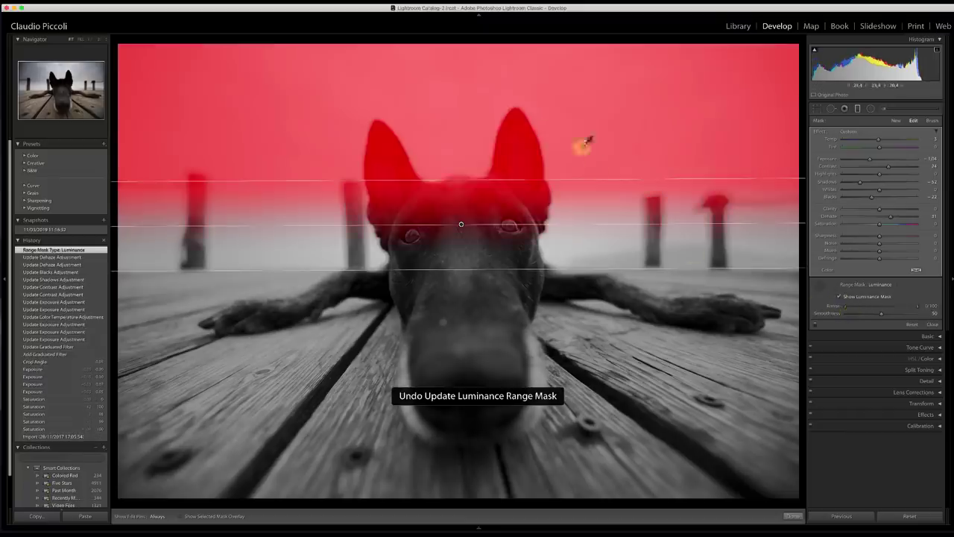
Sample the sky for the graduated filter's range mask, refine the luminance range to 31/100, and hide the luminance mask display
{"action": "left_click", "coordinate": [710, 84]}
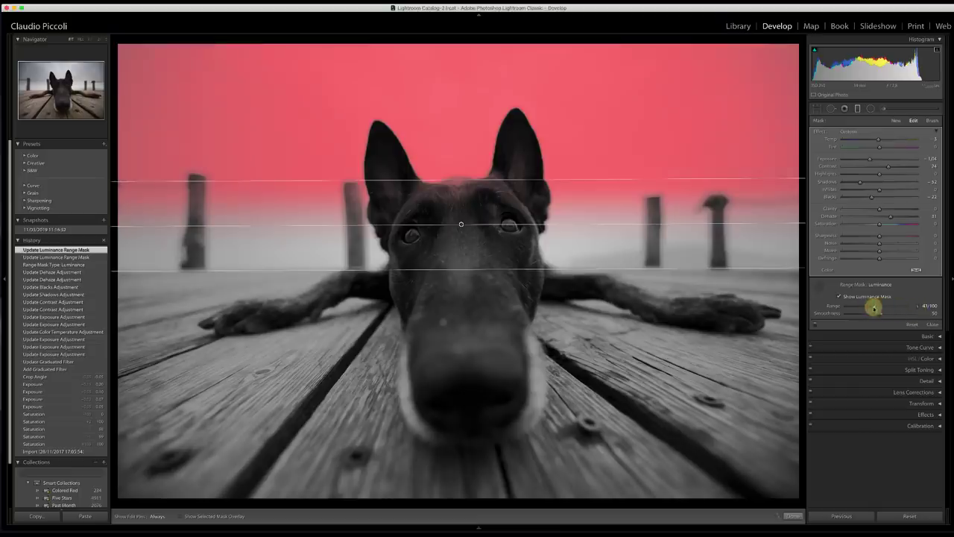
{"action": "left_click_drag", "start_coordinate": [871, 307], "coordinate": [870, 308]}
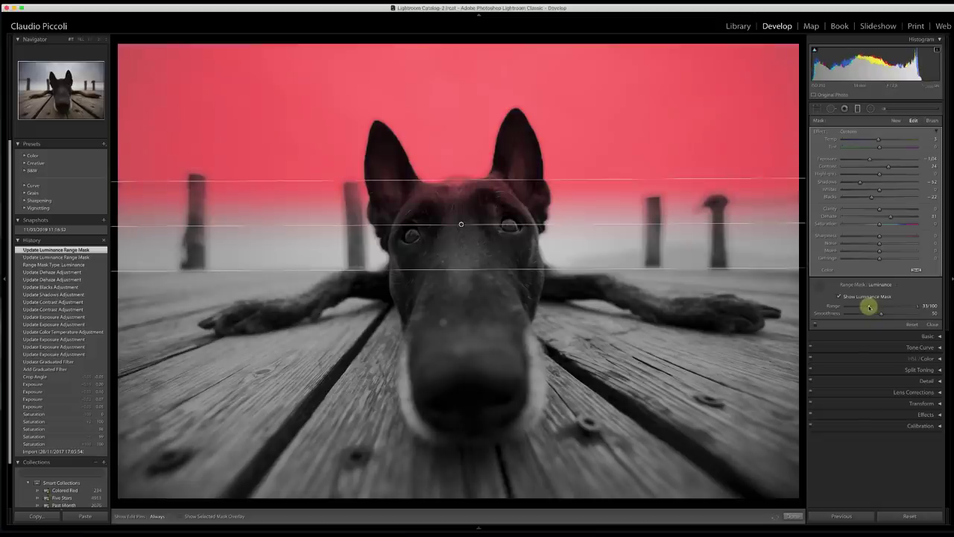
{"action": "left_click_drag", "start_coordinate": [868, 307], "coordinate": [867, 307]}
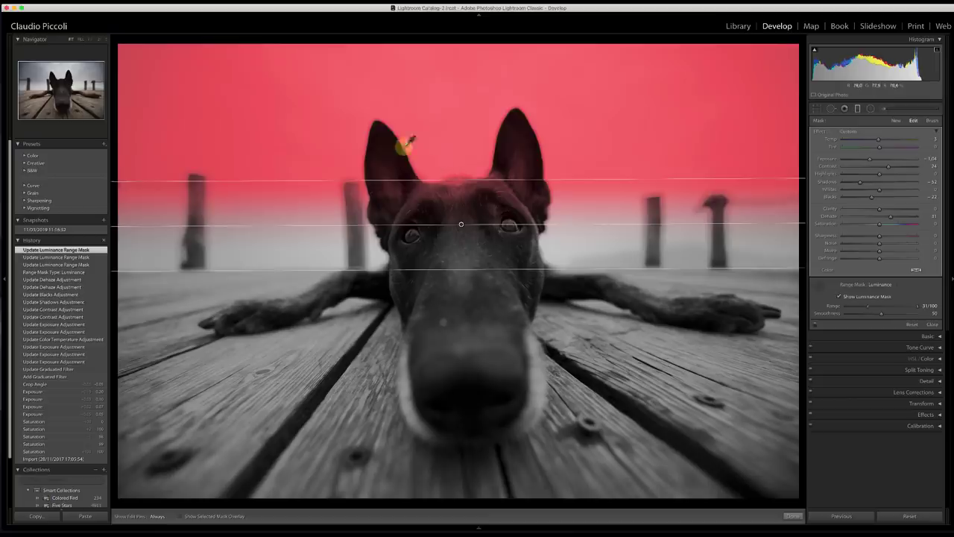
{"action": "mouse_move", "coordinate": [869, 308]}
{"action": "left_mouse_down"}
{"action": "mouse_move", "coordinate": [894, 311]}
{"action": "mouse_move", "coordinate": [873, 305]}
{"action": "mouse_move", "coordinate": [868, 316]}
{"action": "left_mouse_up"}
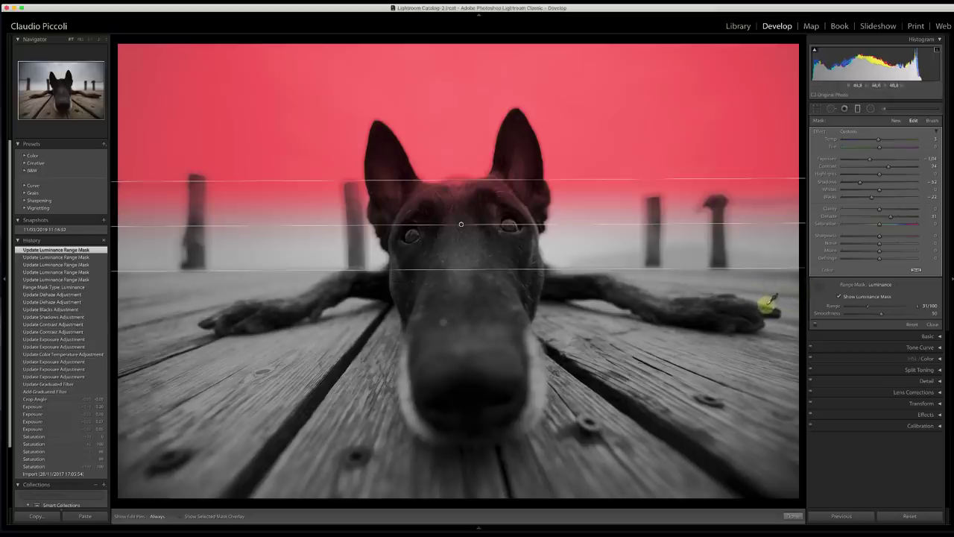
{"action": "left_click", "coordinate": [847, 297]}
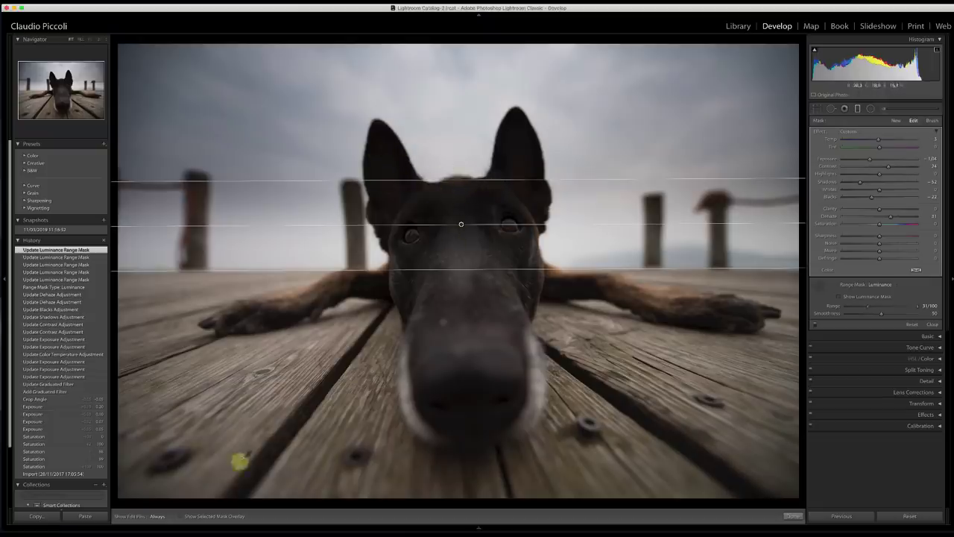
Show the selected mask overlay and erase the graduated filter's mask from the dog's forehead, eyes and muzzle with the filter's brush
{"action": "left_click", "coordinate": [180, 516]}
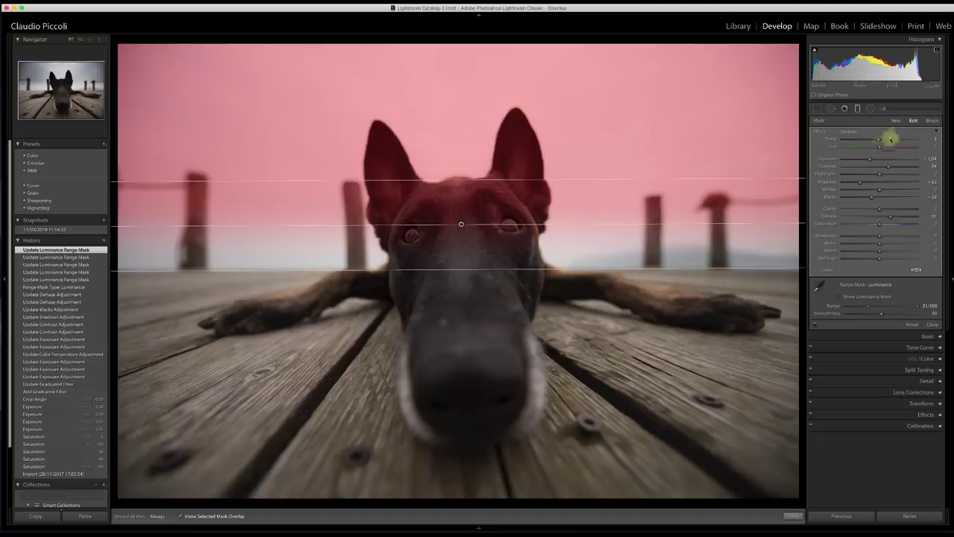
{"action": "left_click", "coordinate": [932, 121]}
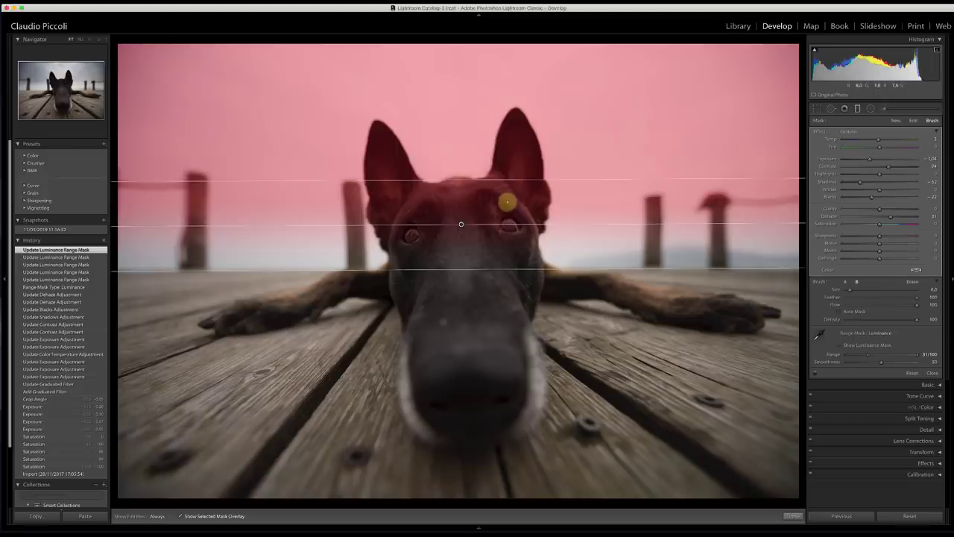
{"action": "key", "text": "alt"}
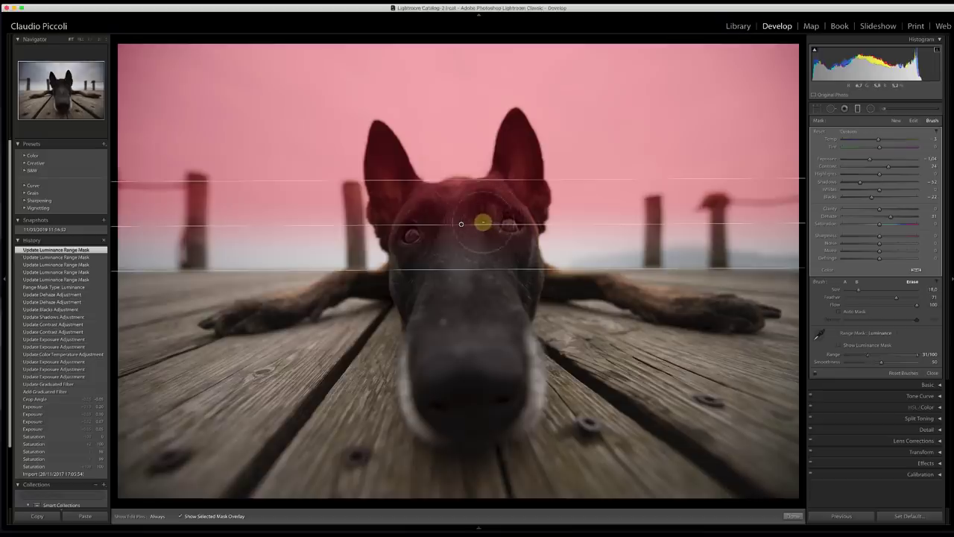
{"action": "key", "text": "h"}
{"action": "mouse_move", "coordinate": [483, 222]}
{"action": "left_mouse_down"}
{"action": "mouse_move", "coordinate": [472, 205]}
{"action": "mouse_move", "coordinate": [479, 214]}
{"action": "left_mouse_up"}
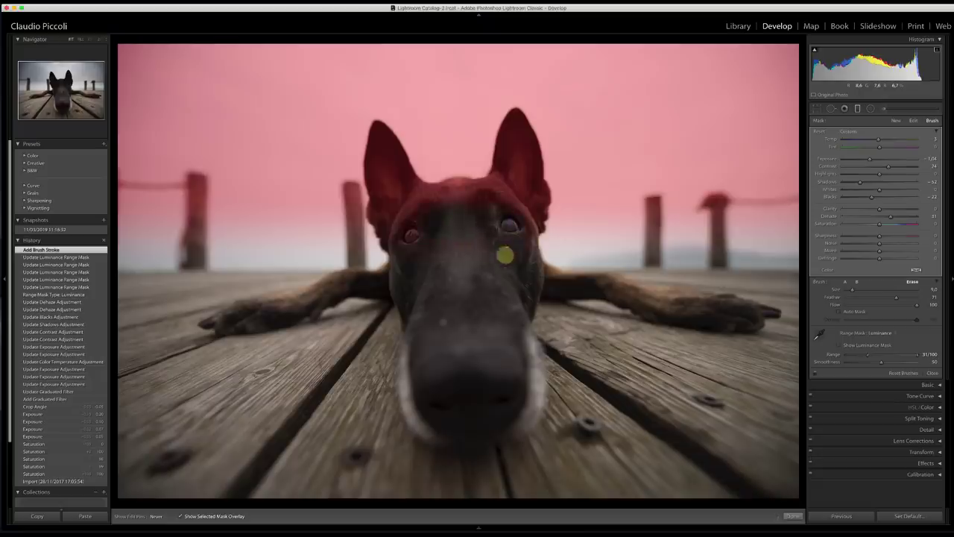
{"action": "mouse_move", "coordinate": [425, 232]}
{"action": "left_mouse_down"}
{"action": "mouse_move", "coordinate": [510, 204]}
{"action": "mouse_move", "coordinate": [510, 212]}
{"action": "mouse_move", "coordinate": [512, 203]}
{"action": "mouse_move", "coordinate": [508, 219]}
{"action": "mouse_move", "coordinate": [448, 217]}
{"action": "mouse_move", "coordinate": [394, 197]}
{"action": "mouse_move", "coordinate": [416, 214]}
{"action": "mouse_move", "coordinate": [448, 220]}
{"action": "left_mouse_up"}
{"action": "key", "text": "h"}
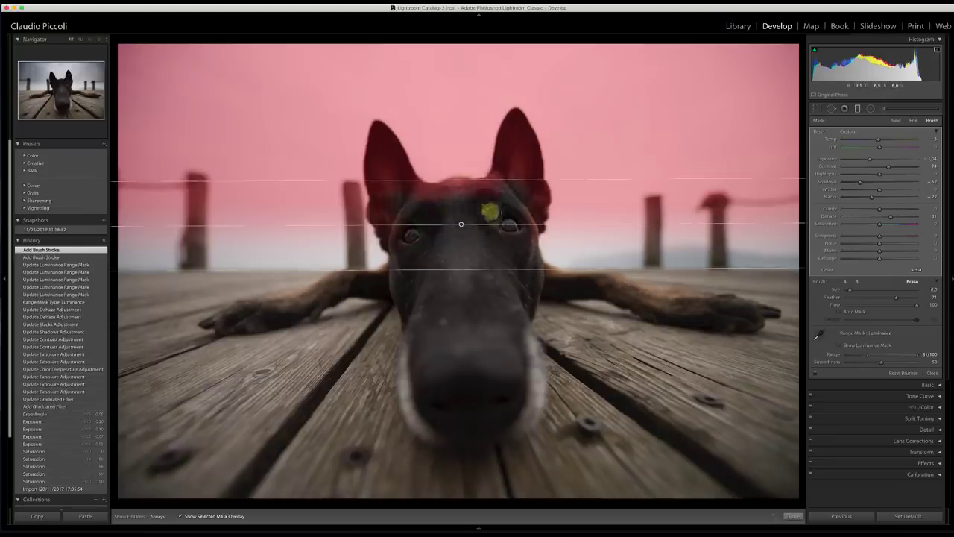
Erase the remaining filter mask from the dog's ears and head, and finish the graduated filter with its overlay hidden
{"action": "key", "text": "h"}
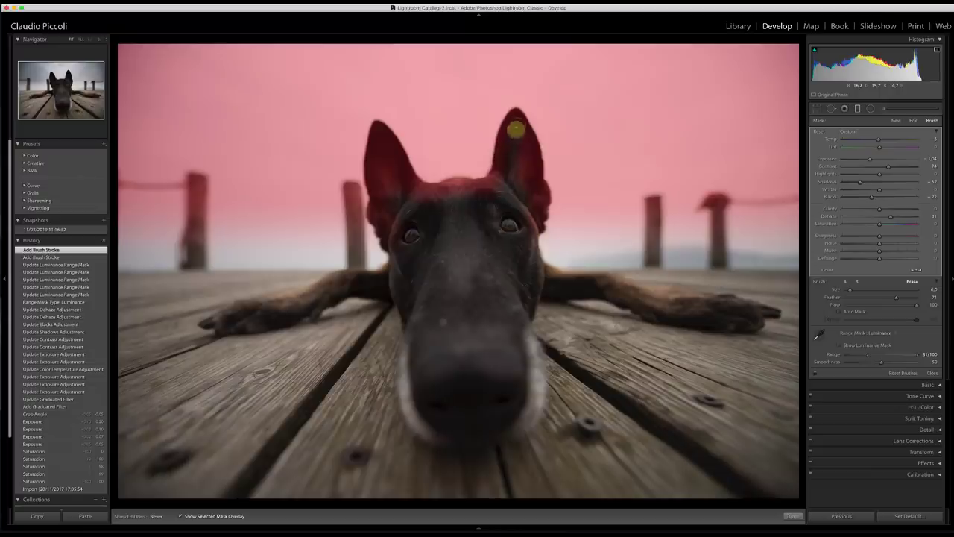
{"action": "mouse_move", "coordinate": [515, 129]}
{"action": "left_mouse_down"}
{"action": "mouse_move", "coordinate": [533, 202]}
{"action": "mouse_move", "coordinate": [521, 228]}
{"action": "mouse_move", "coordinate": [494, 191]}
{"action": "mouse_move", "coordinate": [426, 202]}
{"action": "mouse_move", "coordinate": [411, 193]}
{"action": "mouse_move", "coordinate": [383, 137]}
{"action": "mouse_move", "coordinate": [385, 222]}
{"action": "mouse_move", "coordinate": [415, 194]}
{"action": "mouse_move", "coordinate": [465, 194]}
{"action": "mouse_move", "coordinate": [418, 197]}
{"action": "mouse_move", "coordinate": [380, 134]}
{"action": "mouse_move", "coordinate": [382, 170]}
{"action": "mouse_move", "coordinate": [383, 156]}
{"action": "mouse_move", "coordinate": [416, 203]}
{"action": "mouse_move", "coordinate": [501, 184]}
{"action": "mouse_move", "coordinate": [513, 124]}
{"action": "mouse_move", "coordinate": [527, 169]}
{"action": "mouse_move", "coordinate": [527, 159]}
{"action": "mouse_move", "coordinate": [533, 202]}
{"action": "mouse_move", "coordinate": [514, 145]}
{"action": "mouse_move", "coordinate": [500, 179]}
{"action": "mouse_move", "coordinate": [479, 191]}
{"action": "mouse_move", "coordinate": [428, 194]}
{"action": "mouse_move", "coordinate": [439, 228]}
{"action": "mouse_move", "coordinate": [488, 236]}
{"action": "mouse_move", "coordinate": [524, 229]}
{"action": "mouse_move", "coordinate": [405, 246]}
{"action": "mouse_move", "coordinate": [465, 210]}
{"action": "mouse_move", "coordinate": [454, 200]}
{"action": "mouse_move", "coordinate": [462, 221]}
{"action": "mouse_move", "coordinate": [472, 192]}
{"action": "mouse_move", "coordinate": [415, 189]}
{"action": "mouse_move", "coordinate": [381, 146]}
{"action": "left_mouse_up"}
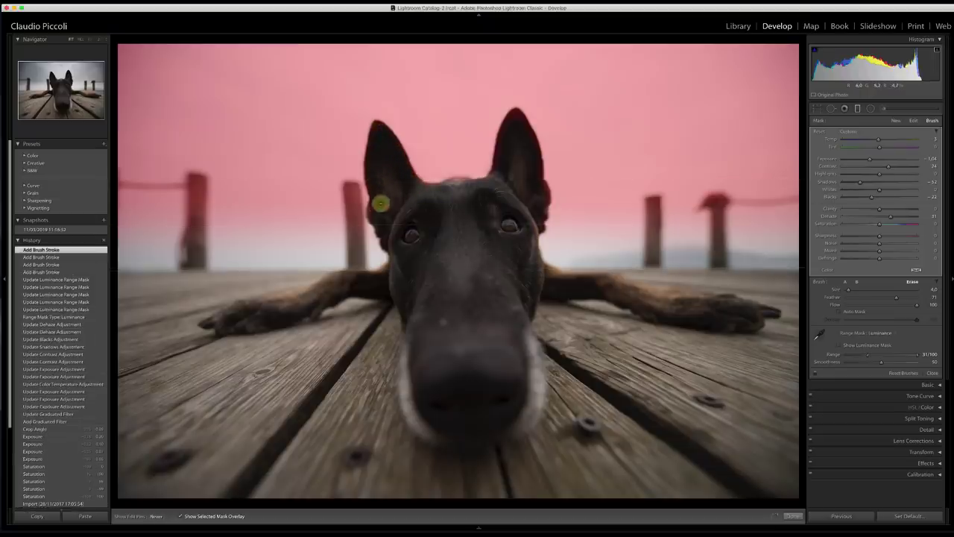
{"action": "left_click", "coordinate": [528, 189]}
{"action": "mouse_move", "coordinate": [529, 189]}
{"action": "left_mouse_down"}
{"action": "mouse_move", "coordinate": [517, 160]}
{"action": "mouse_move", "coordinate": [514, 119]}
{"action": "mouse_move", "coordinate": [494, 181]}
{"action": "mouse_move", "coordinate": [511, 234]}
{"action": "left_mouse_up"}
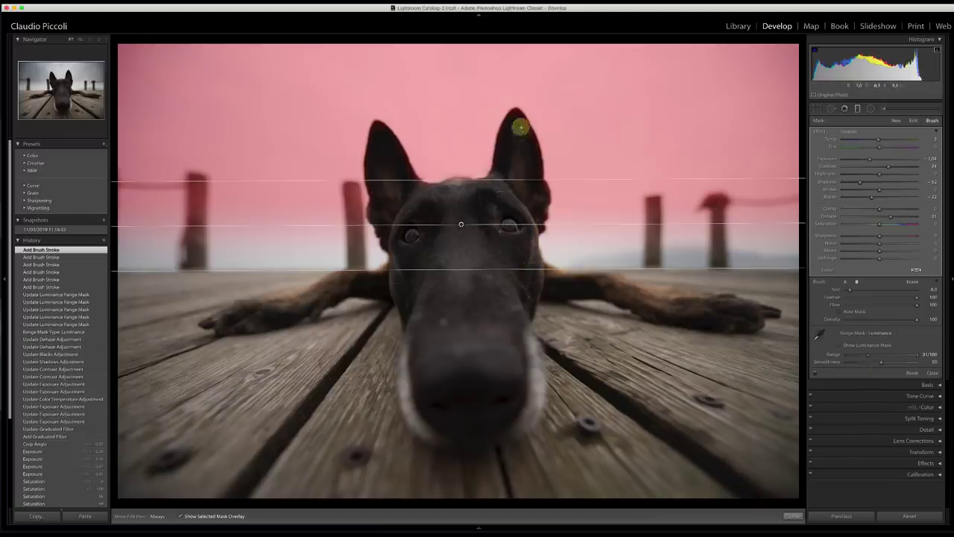
{"action": "key", "text": "alt"}
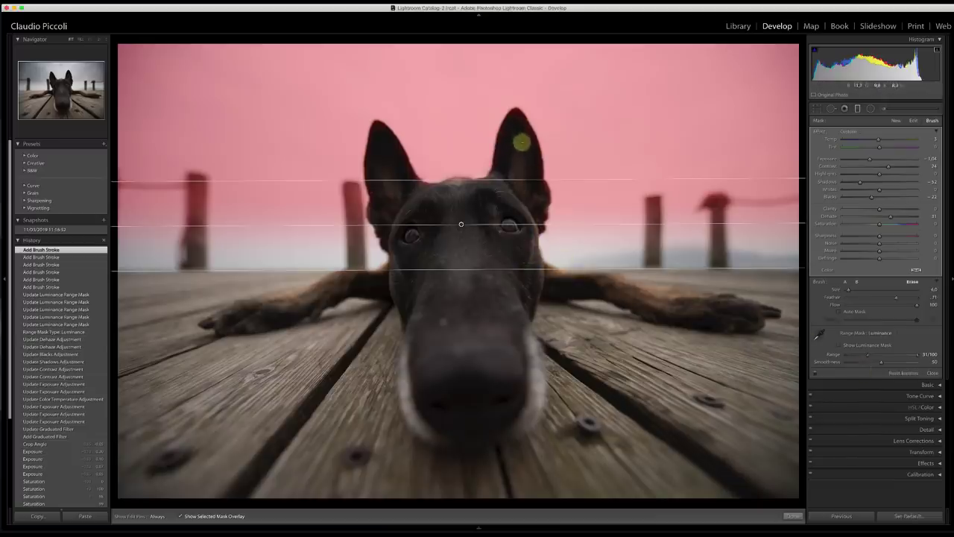
{"action": "key", "text": "h"}
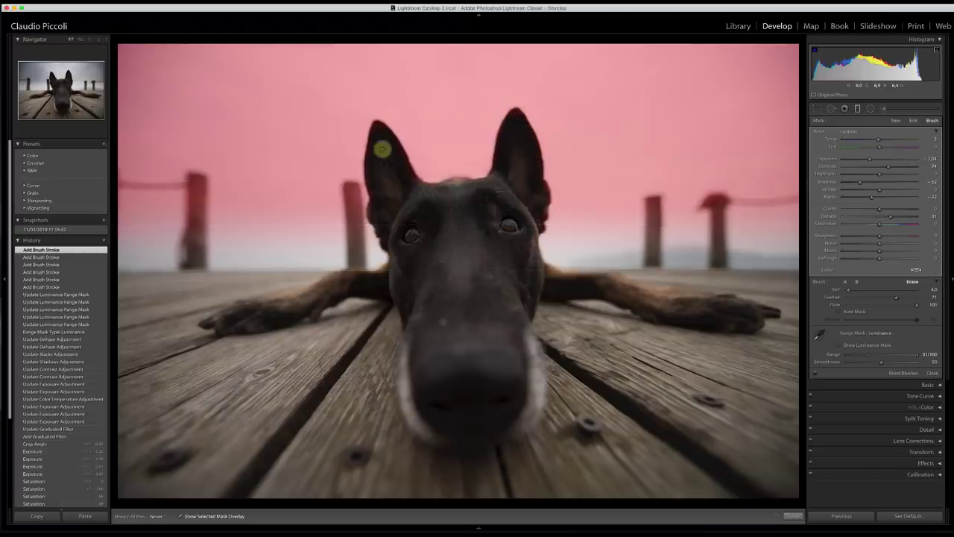
{"action": "left_click_drag", "start_coordinate": [376, 212], "coordinate": [447, 217]}
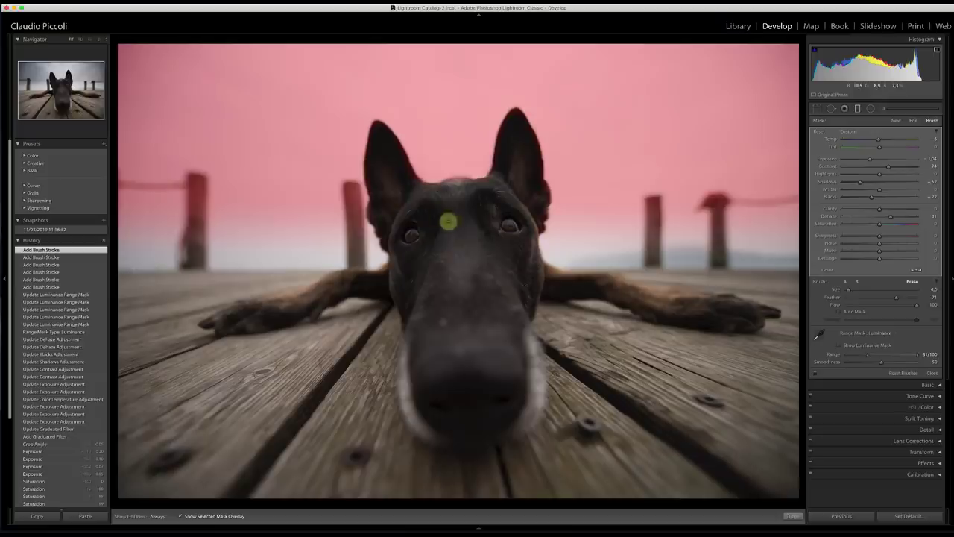
{"action": "key", "text": "h"}
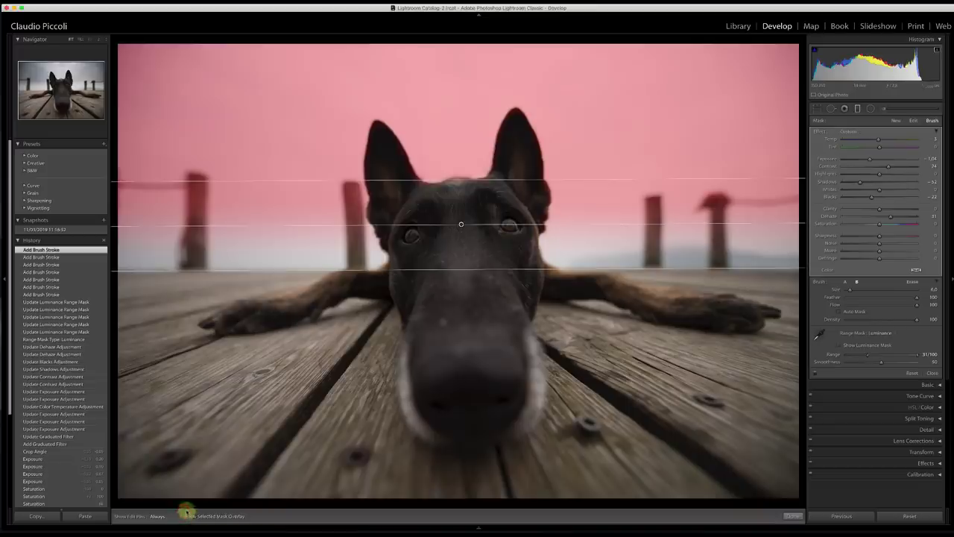
{"action": "key", "text": "o"}
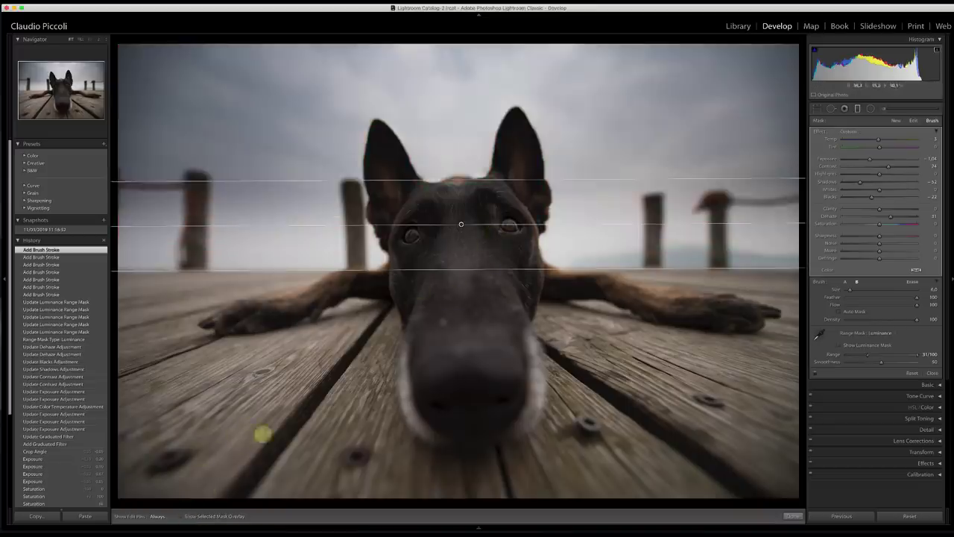
{"action": "left_click", "coordinate": [791, 515]}
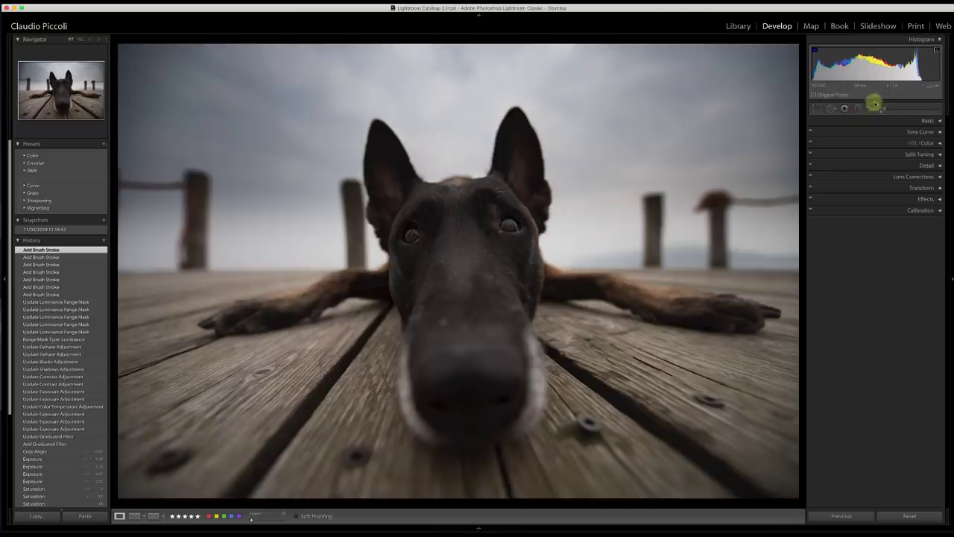
Add a level second graduated filter running from the top of the dog's head to the photo's lower edge, and check its mask overlay
{"action": "left_click", "coordinate": [856, 109]}
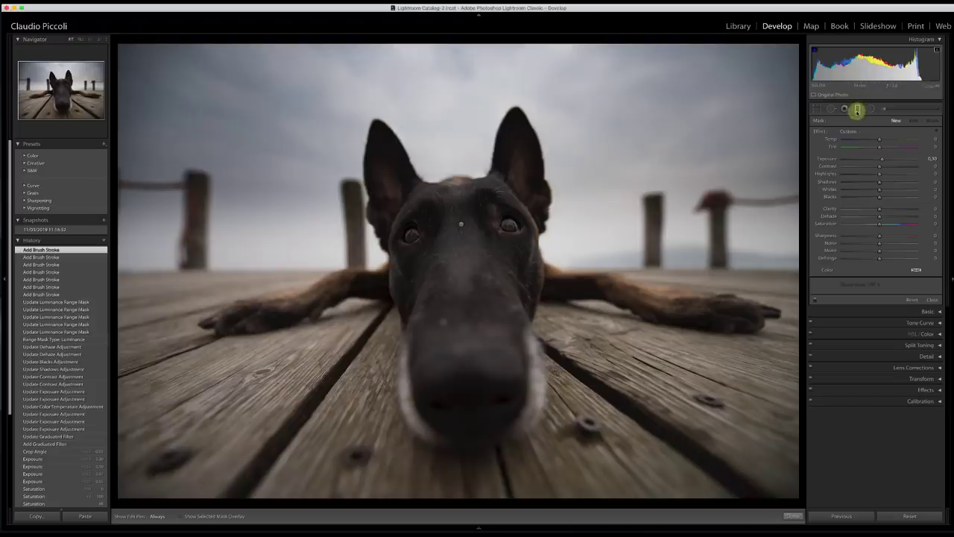
{"action": "left_click", "coordinate": [858, 109]}
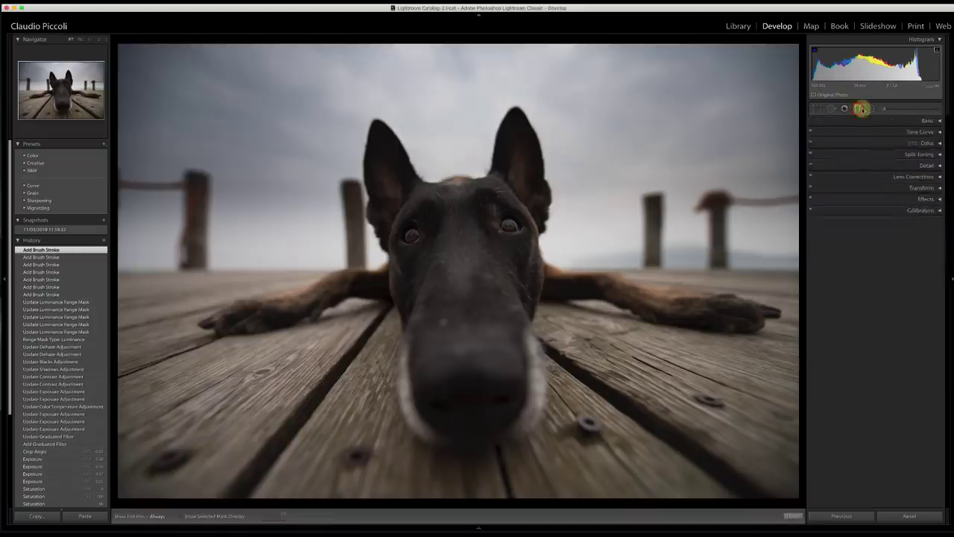
{"action": "left_click", "coordinate": [857, 109]}
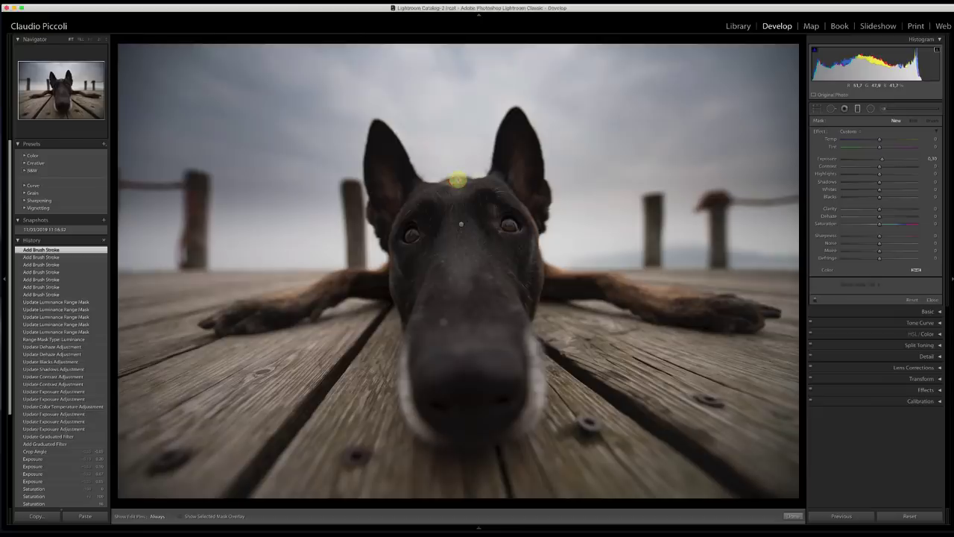
{"action": "left_click_drag", "start_coordinate": [457, 180], "coordinate": [458, 496]}
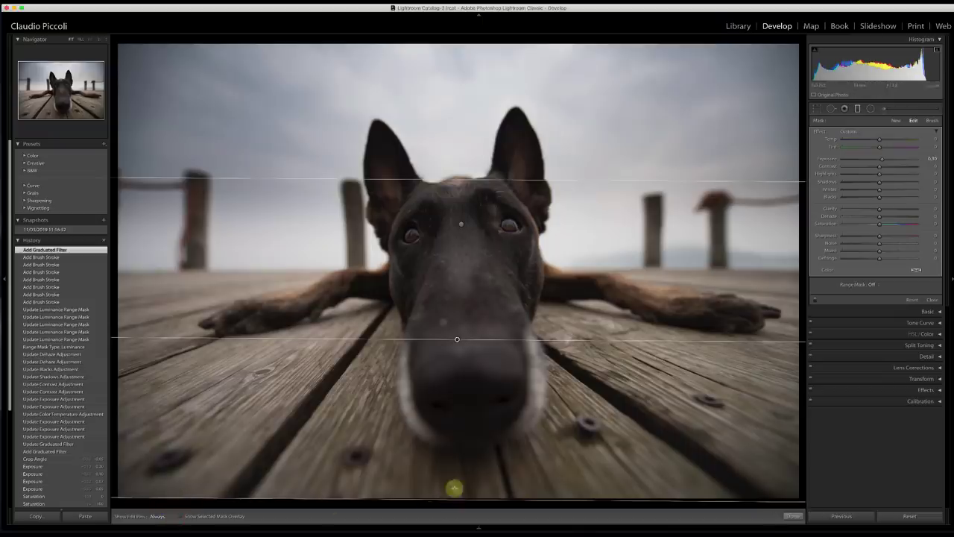
{"action": "left_click_drag", "start_coordinate": [463, 340], "coordinate": [558, 385]}
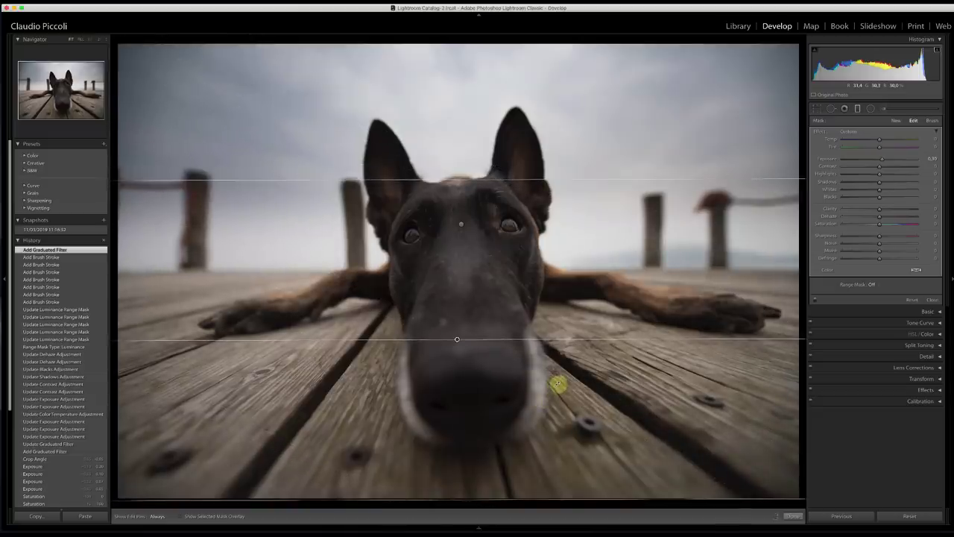
{"action": "left_click_drag", "start_coordinate": [557, 385], "coordinate": [559, 382]}
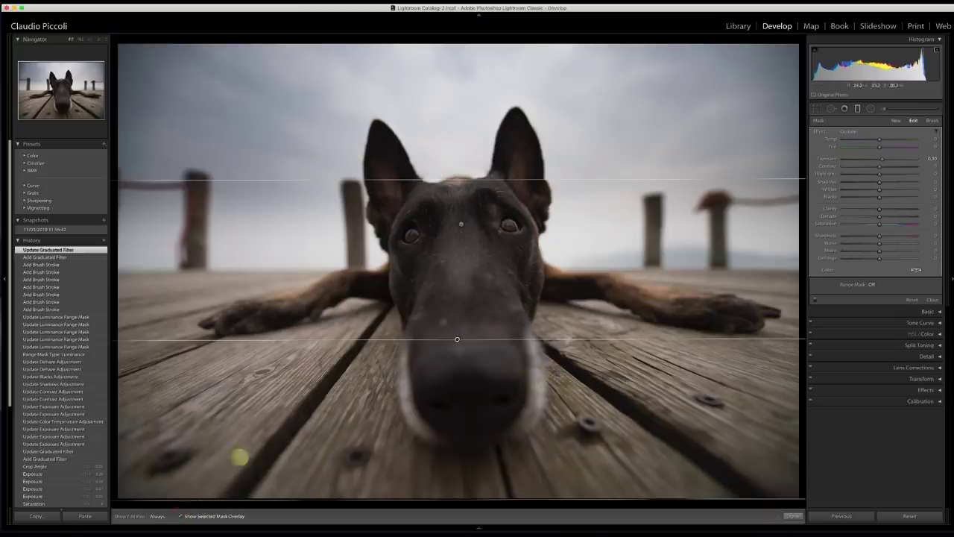
{"action": "key", "text": "o"}
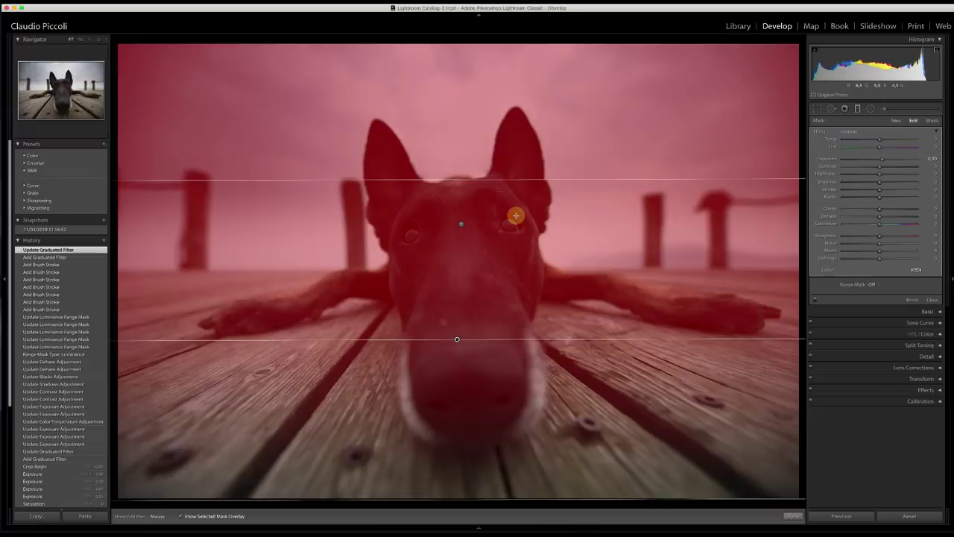
{"action": "left_click", "coordinate": [181, 516]}
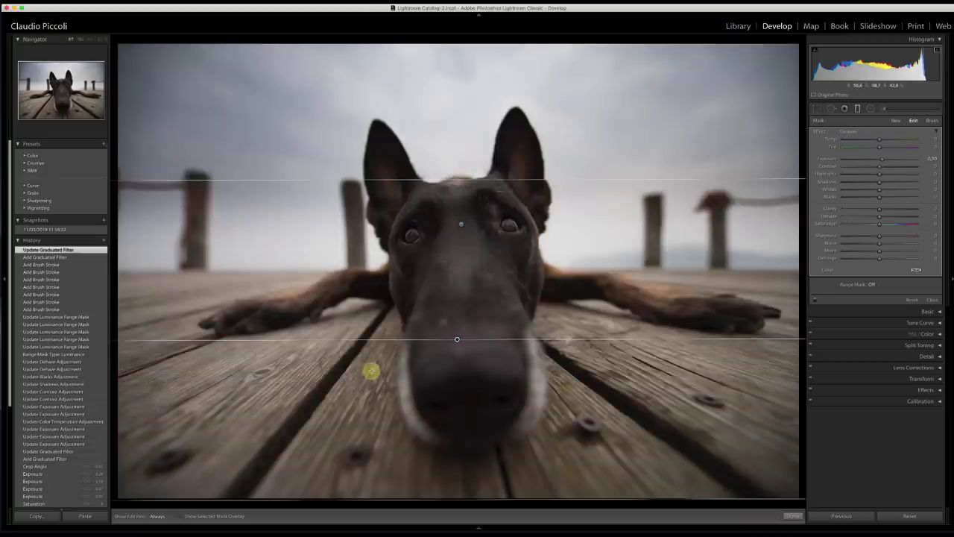
Cool the second graduated filter's color temperature to -7
{"action": "left_click_drag", "start_coordinate": [879, 143], "coordinate": [878, 141]}
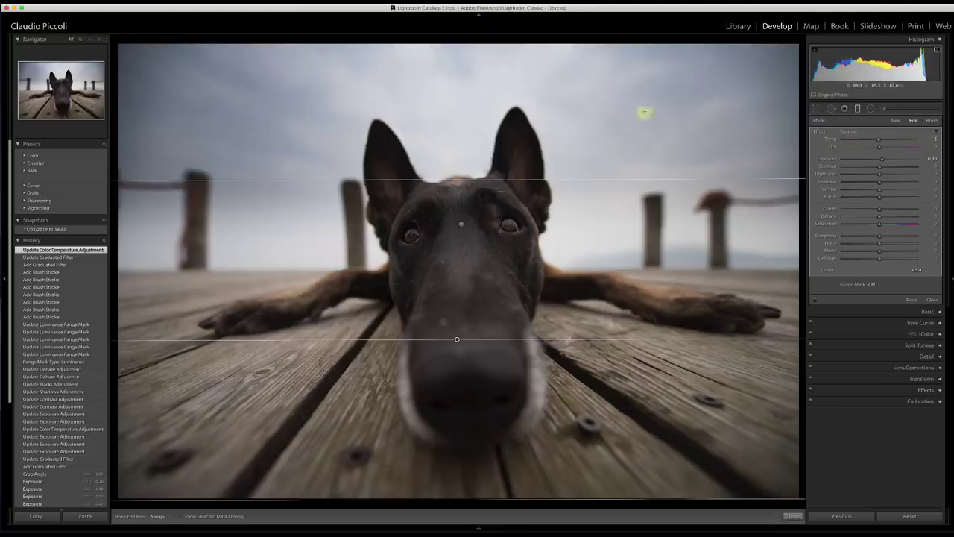
{"action": "left_click_drag", "start_coordinate": [869, 141], "coordinate": [878, 142]}
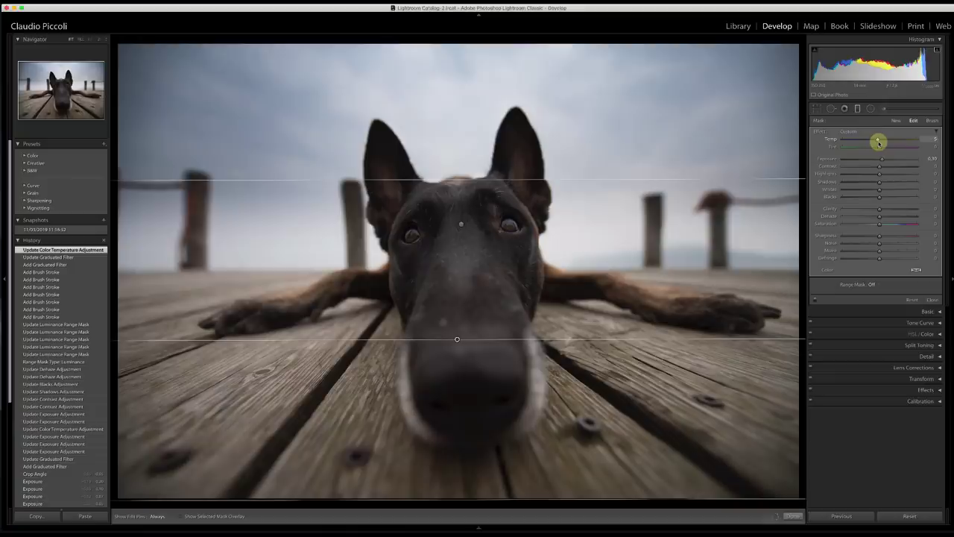
{"action": "left_click_drag", "start_coordinate": [879, 142], "coordinate": [878, 142]}
{"action": "left_click", "coordinate": [540, 196]}
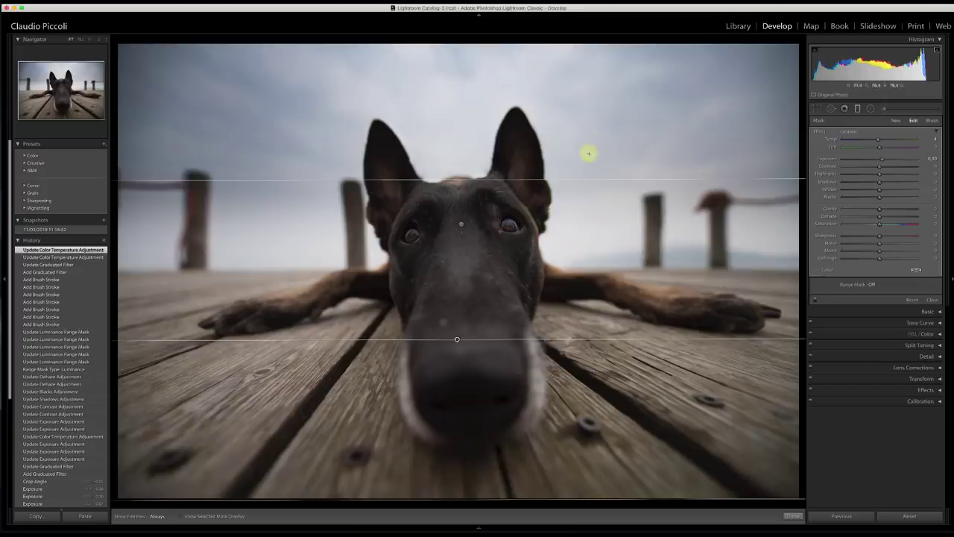
{"action": "left_click_drag", "start_coordinate": [872, 140], "coordinate": [875, 140]}
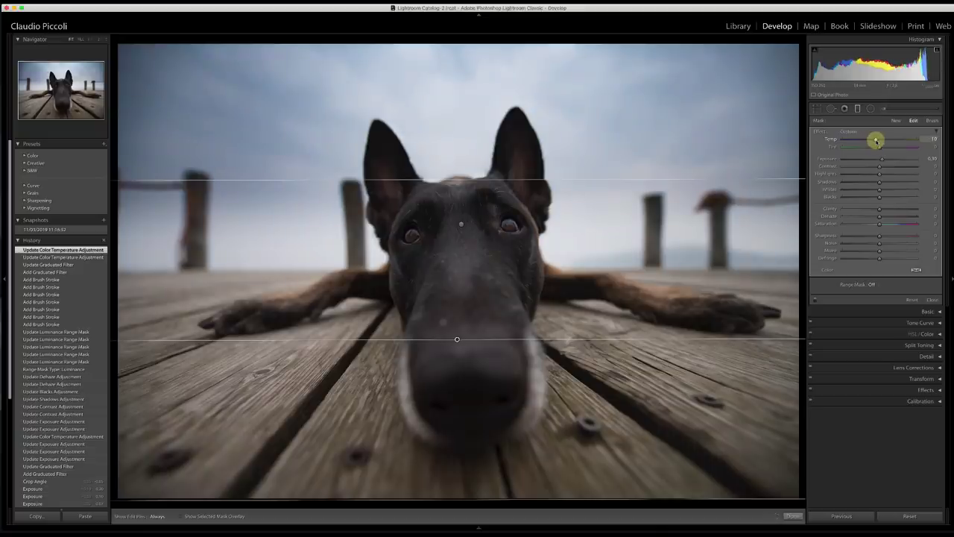
{"action": "left_click_drag", "start_coordinate": [876, 140], "coordinate": [875, 143]}
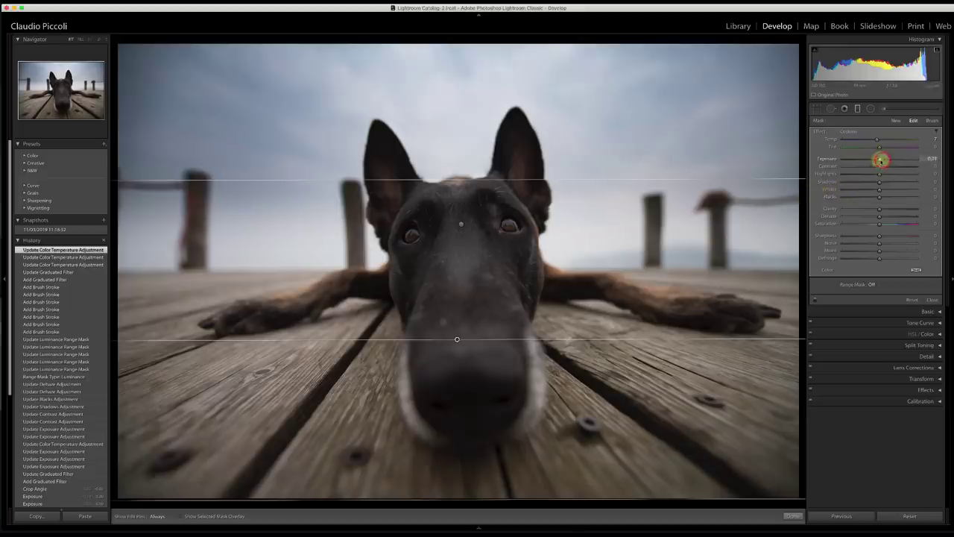
Set the second graduated filter's exposure to 0.20, contrast to 26, highlights to 21 and whites to 21
{"action": "mouse_move", "coordinate": [880, 159]}
{"action": "left_mouse_down"}
{"action": "mouse_move", "coordinate": [880, 183]}
{"action": "mouse_move", "coordinate": [880, 157]}
{"action": "mouse_move", "coordinate": [880, 170]}
{"action": "left_mouse_up"}
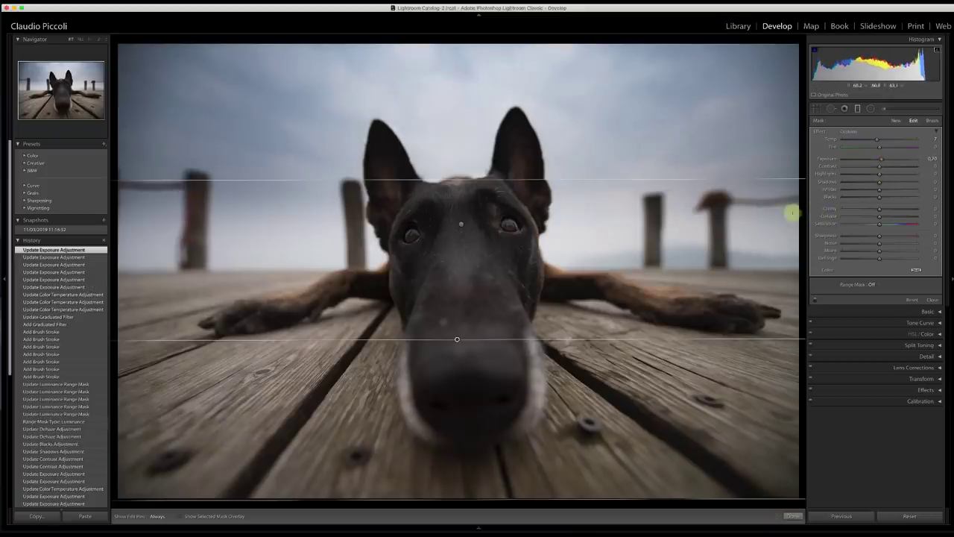
{"action": "left_click_drag", "start_coordinate": [877, 166], "coordinate": [888, 170]}
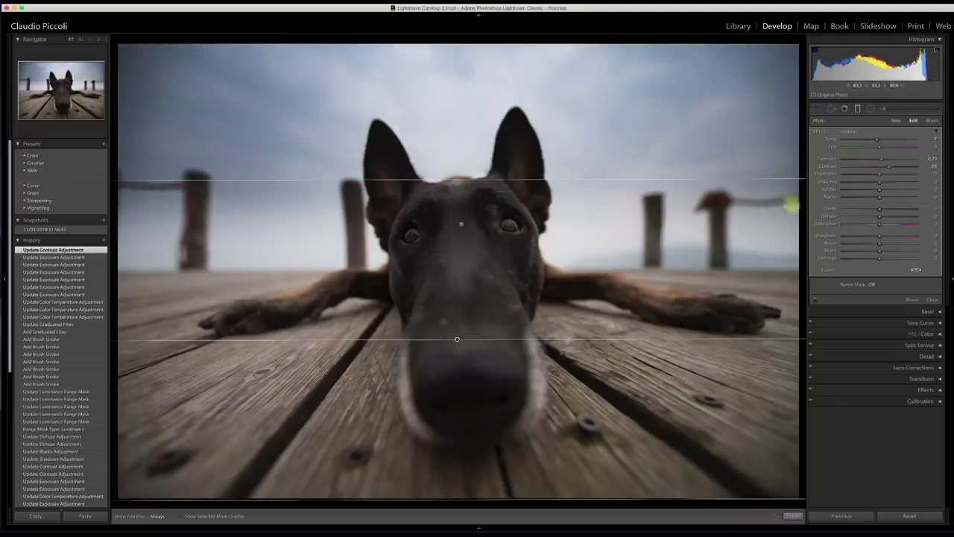
{"action": "left_click_drag", "start_coordinate": [884, 175], "coordinate": [895, 178]}
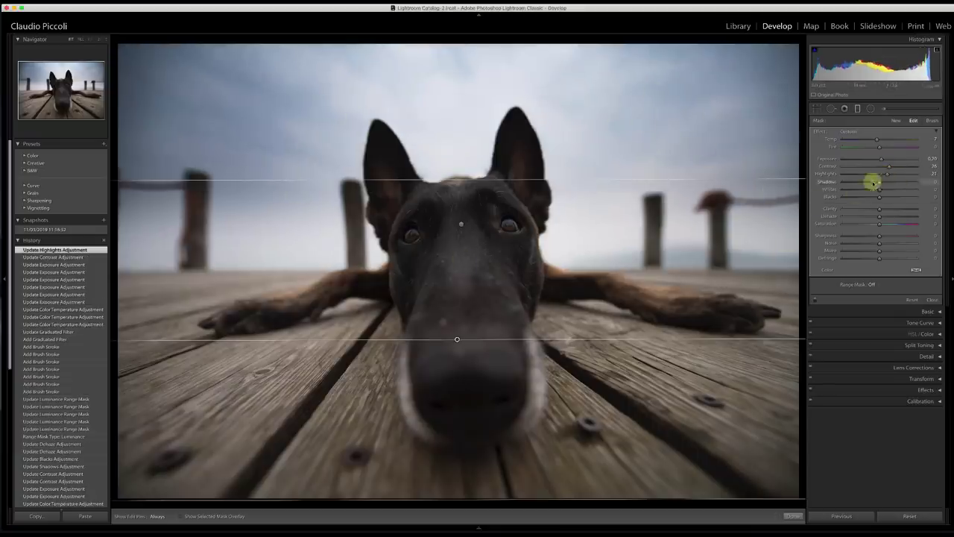
{"action": "left_click_drag", "start_coordinate": [882, 191], "coordinate": [887, 191]}
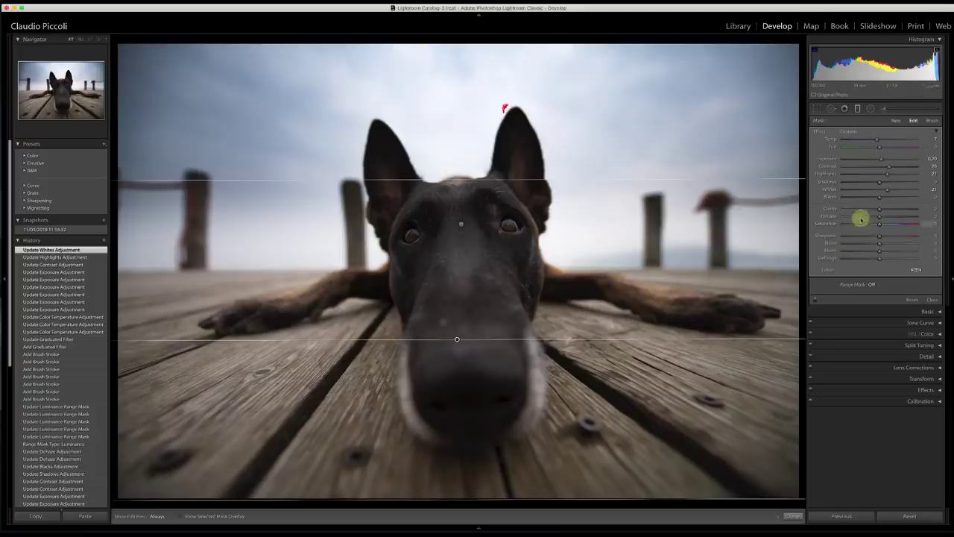
Refine the second graduated filter with exposure 0.11, highlights 19, whites 24, dehaze 32 and color temperature -3
{"action": "left_click_drag", "start_coordinate": [887, 190], "coordinate": [888, 191]}
{"action": "mouse_move", "coordinate": [890, 192]}
{"action": "left_mouse_down"}
{"action": "mouse_move", "coordinate": [880, 156]}
{"action": "mouse_move", "coordinate": [887, 192]}
{"action": "mouse_move", "coordinate": [888, 174]}
{"action": "left_mouse_up"}
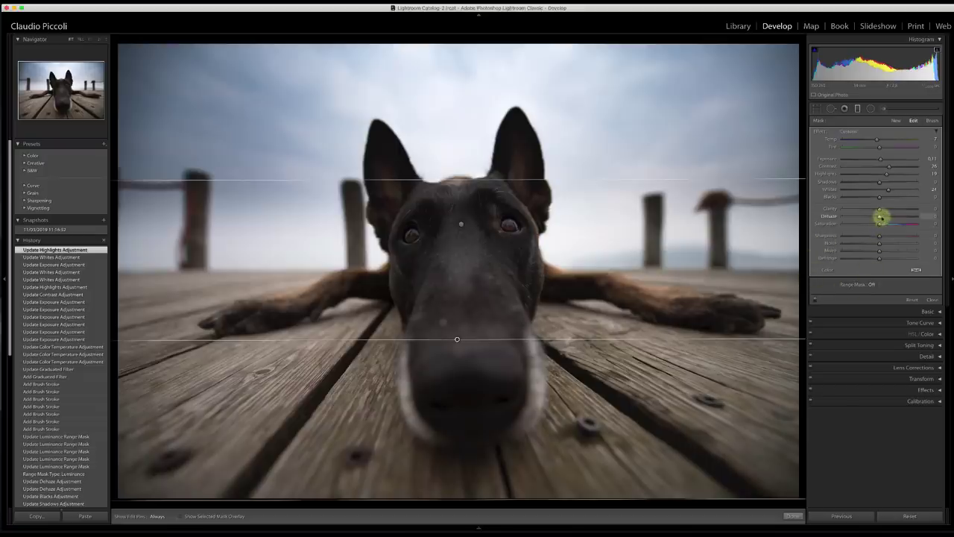
{"action": "left_click_drag", "start_coordinate": [880, 216], "coordinate": [894, 216]}
{"action": "left_click_drag", "start_coordinate": [878, 141], "coordinate": [877, 143]}
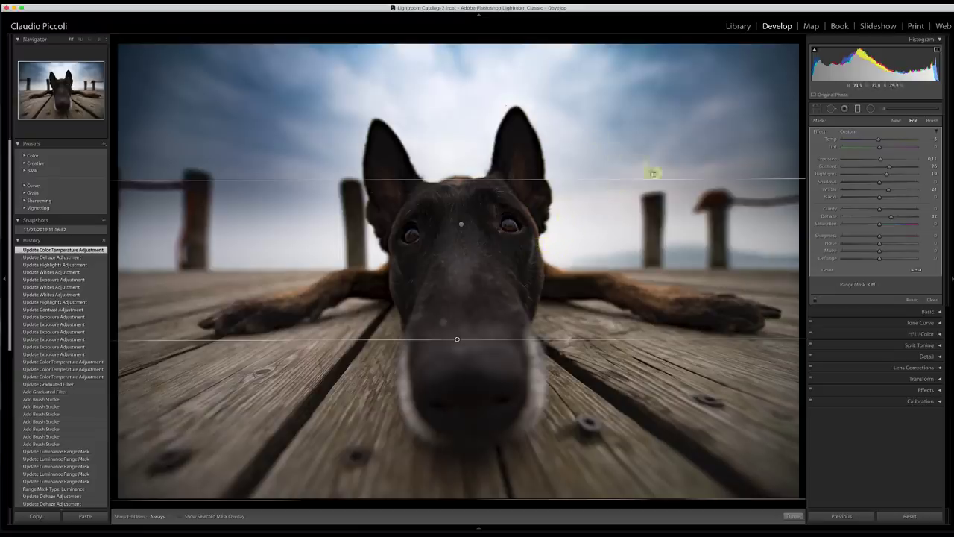
Add a luminance range mask to the second filter, sample the bright sky between the dog's ears for a 71/100 range, and hide the mask preview
{"action": "left_click", "coordinate": [871, 284]}
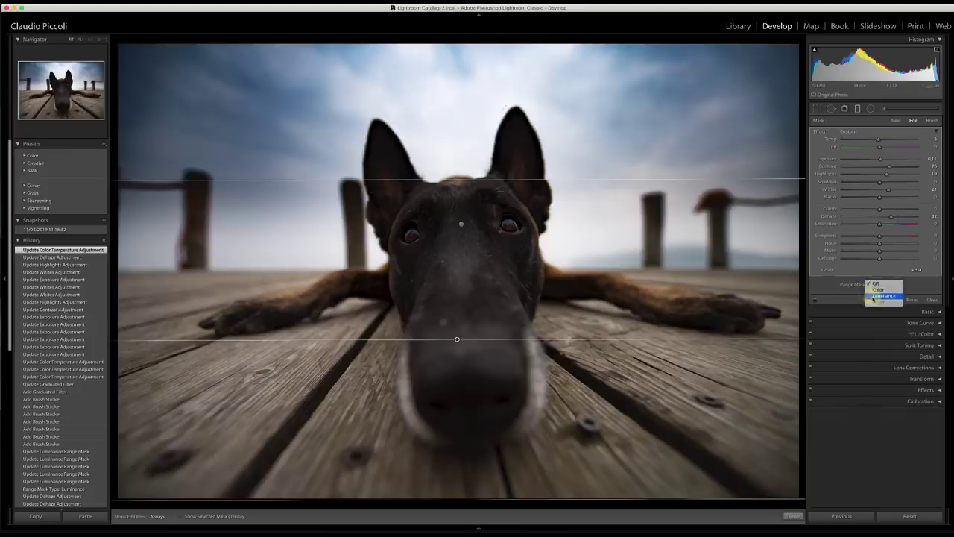
{"action": "left_click", "coordinate": [876, 297]}
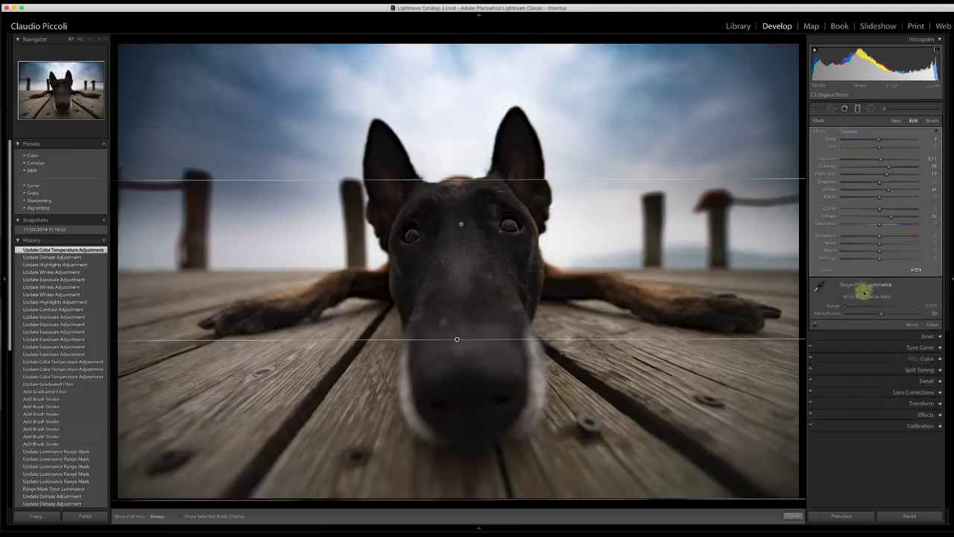
{"action": "left_click", "coordinate": [819, 285]}
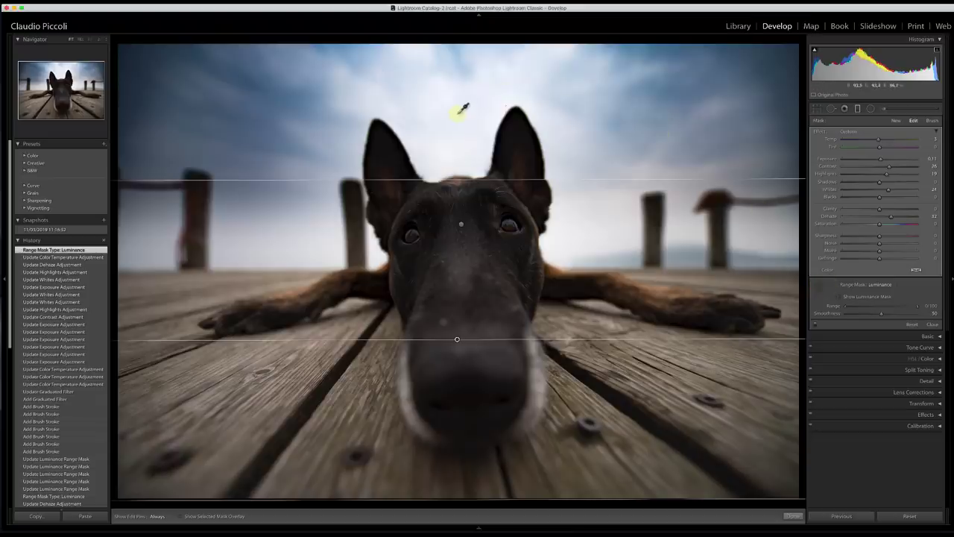
{"action": "left_click", "coordinate": [836, 302]}
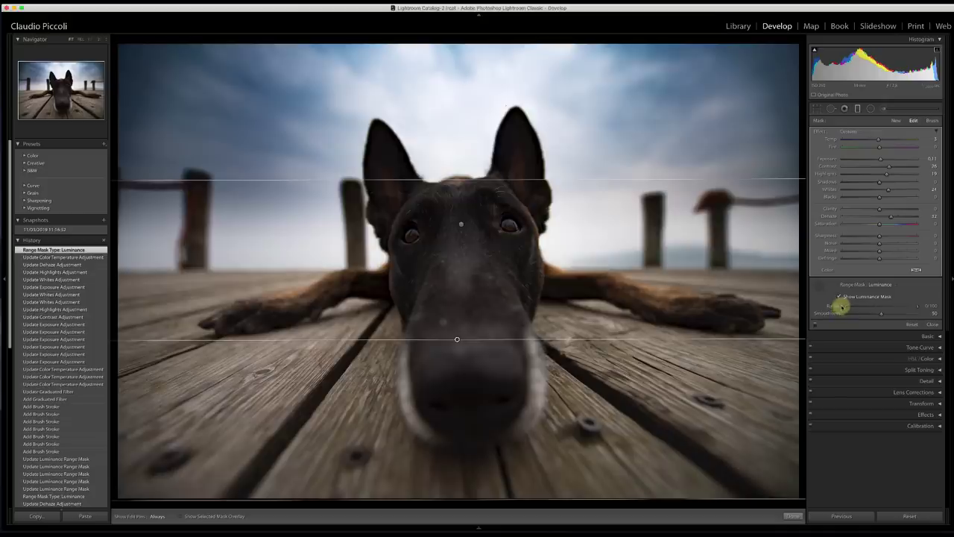
{"action": "left_click", "coordinate": [840, 306]}
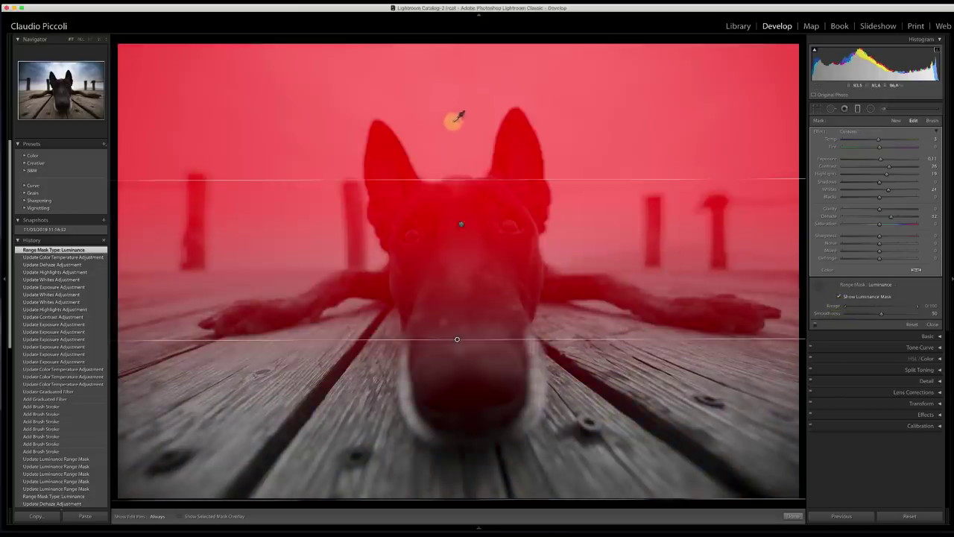
{"action": "left_click", "coordinate": [450, 125]}
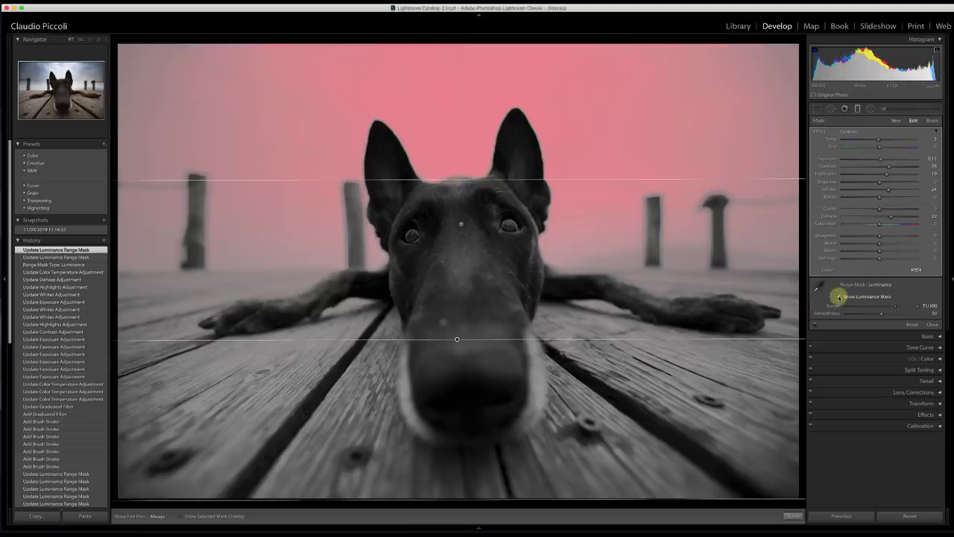
{"action": "left_click", "coordinate": [839, 297]}
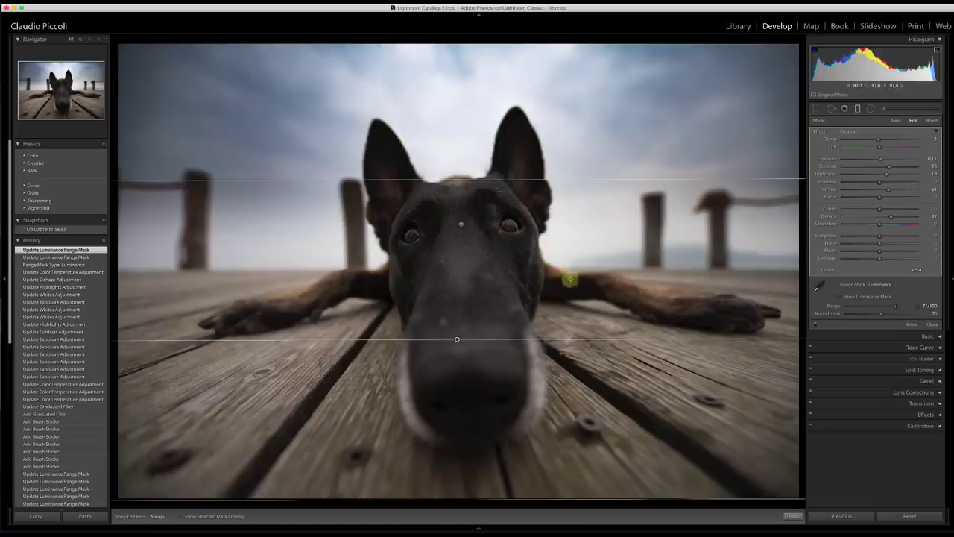
Check the second graduated filter's mask overlay, hide it, and finish editing the filter
{"action": "left_click", "coordinate": [179, 516]}
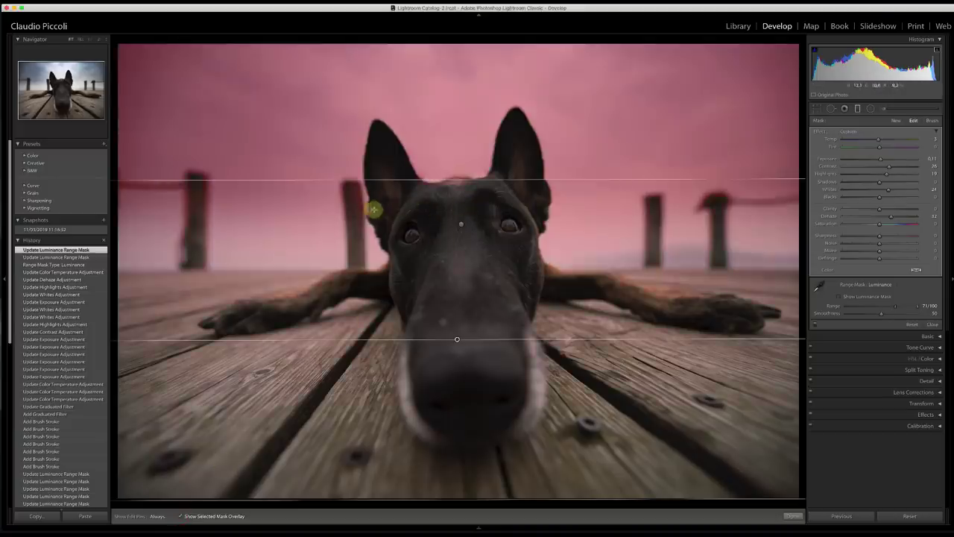
{"action": "left_click", "coordinate": [180, 516]}
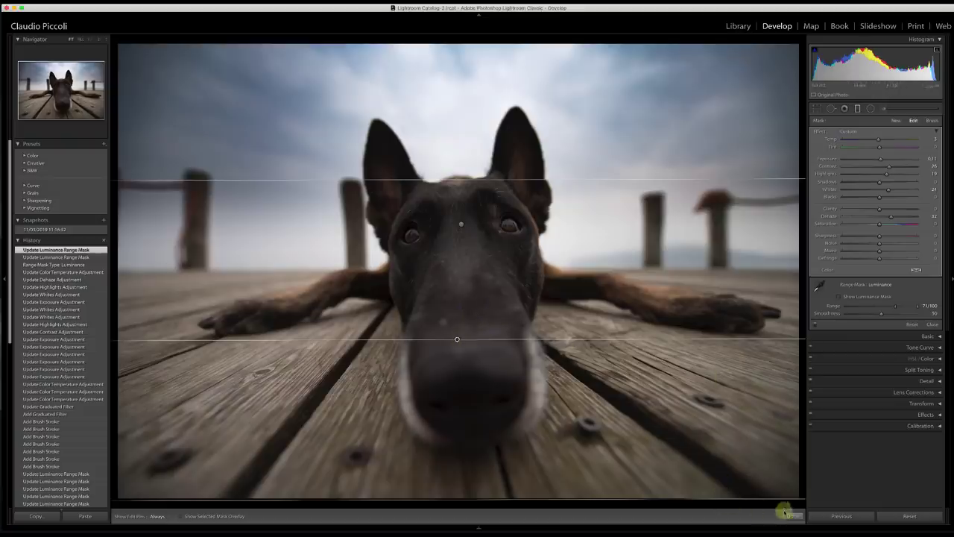
{"action": "left_click", "coordinate": [792, 516]}
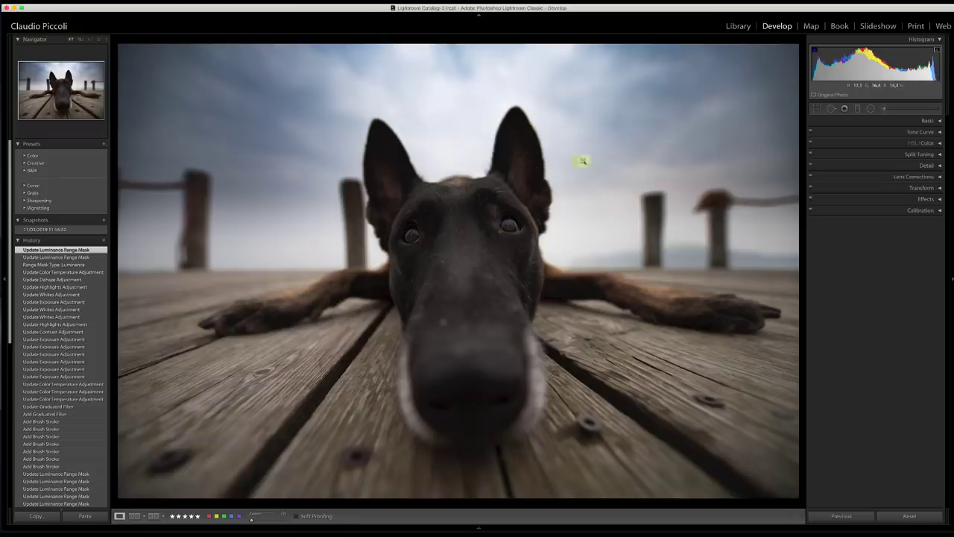
Compare the edited dog photo with its original state and return to the edited view
{"action": "key", "text": "backslash"}
{"action": "key", "text": "backslash"}
{"action": "key", "text": "backslash"}
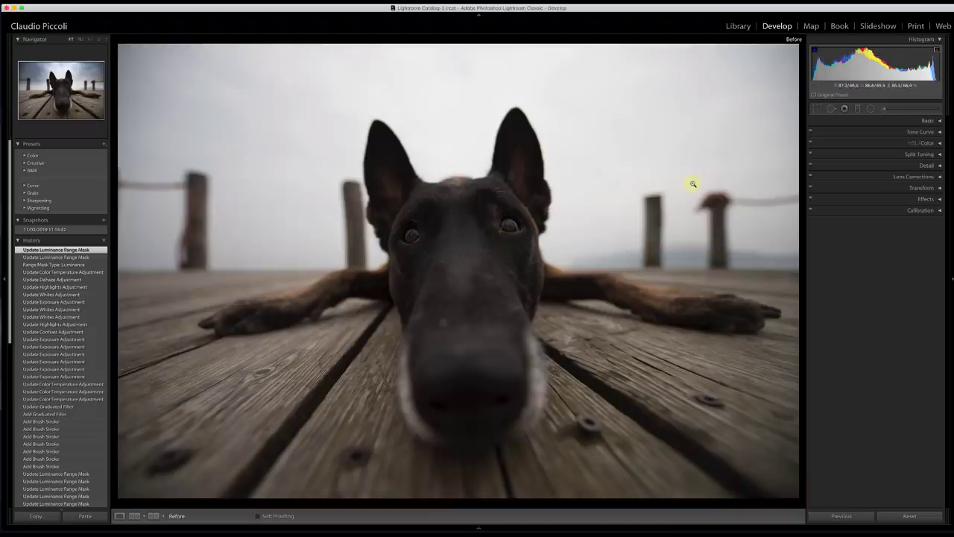
{"action": "key", "text": "backslash"}
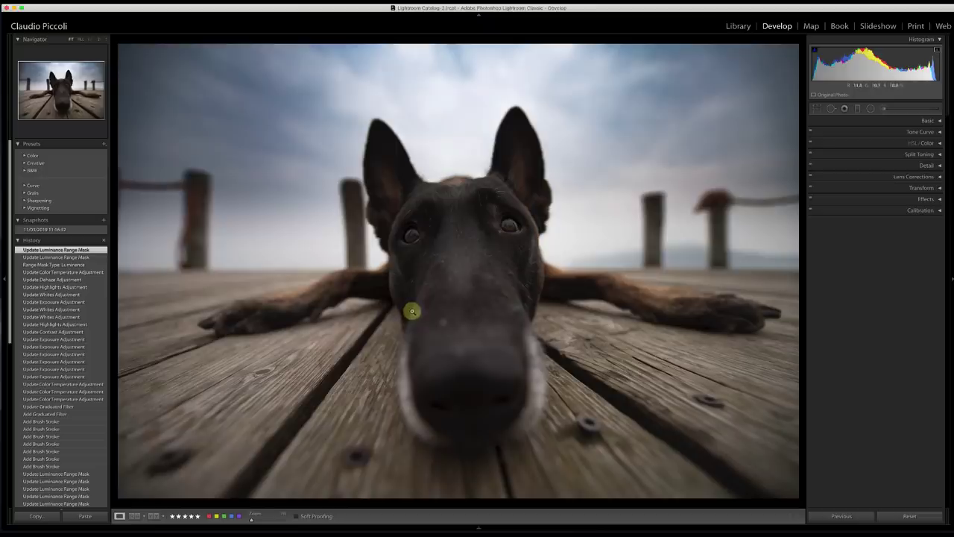
Add a third graduated filter upward over the wooden deck, extend its fade slightly above the horizon using the mask overlay, and hide the overlay
{"action": "left_click", "coordinate": [859, 109]}
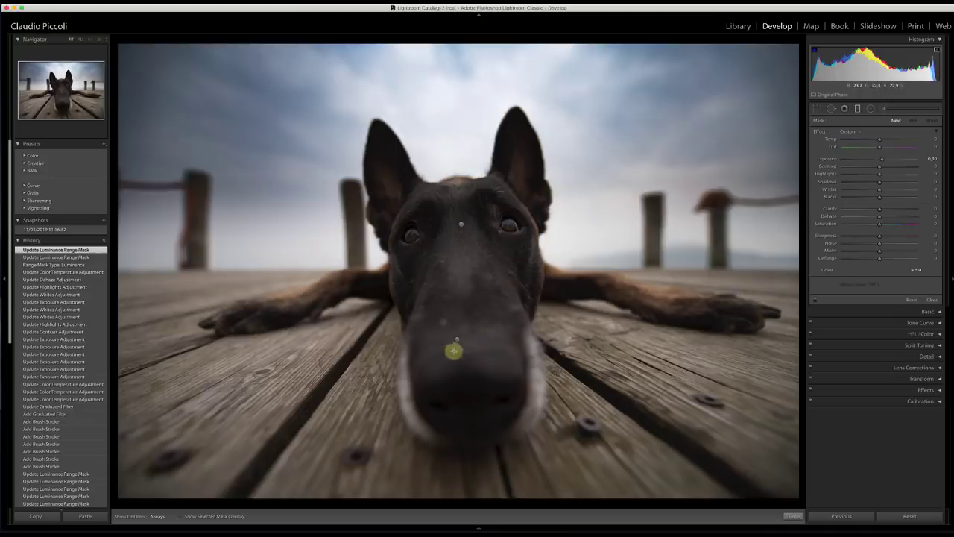
{"action": "left_click_drag", "start_coordinate": [468, 348], "coordinate": [463, 266]}
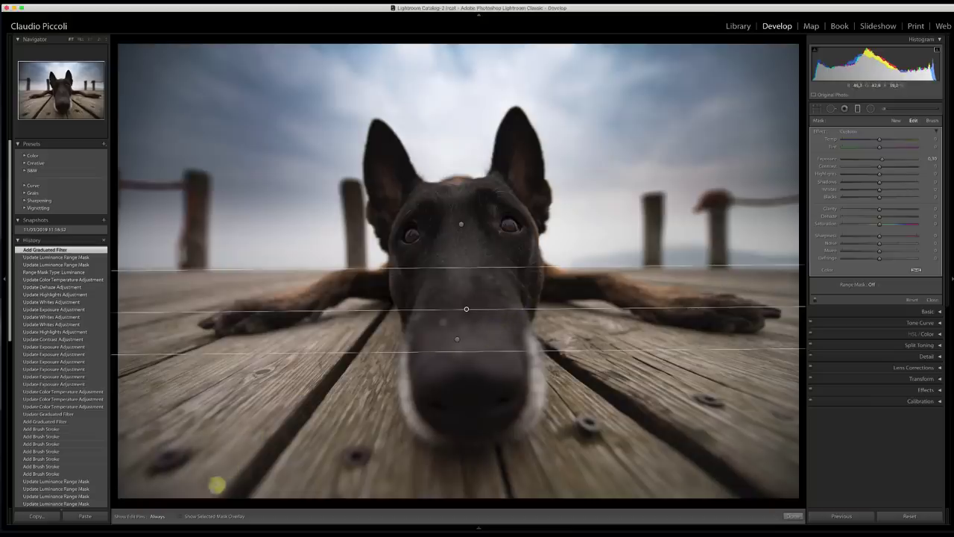
{"action": "left_click", "coordinate": [181, 515]}
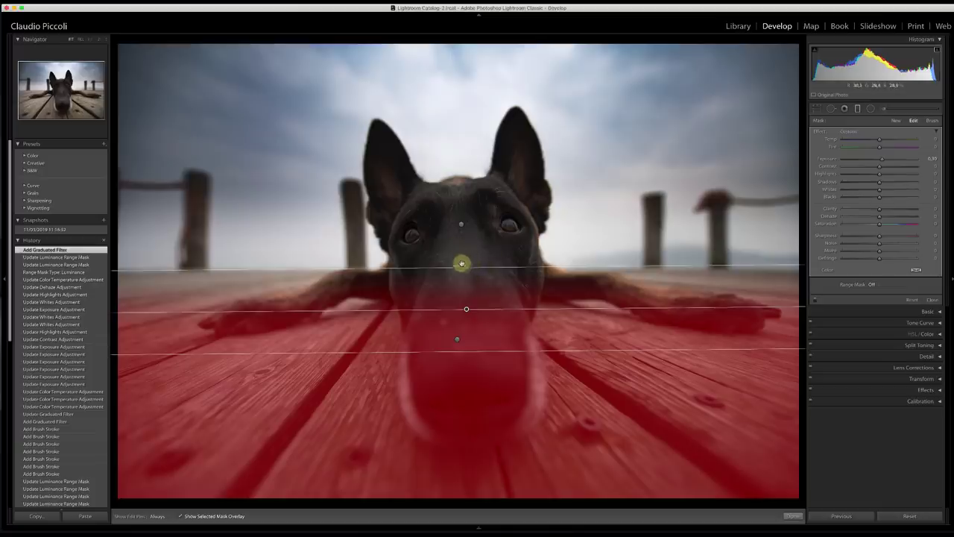
{"action": "left_click_drag", "start_coordinate": [463, 266], "coordinate": [464, 258]}
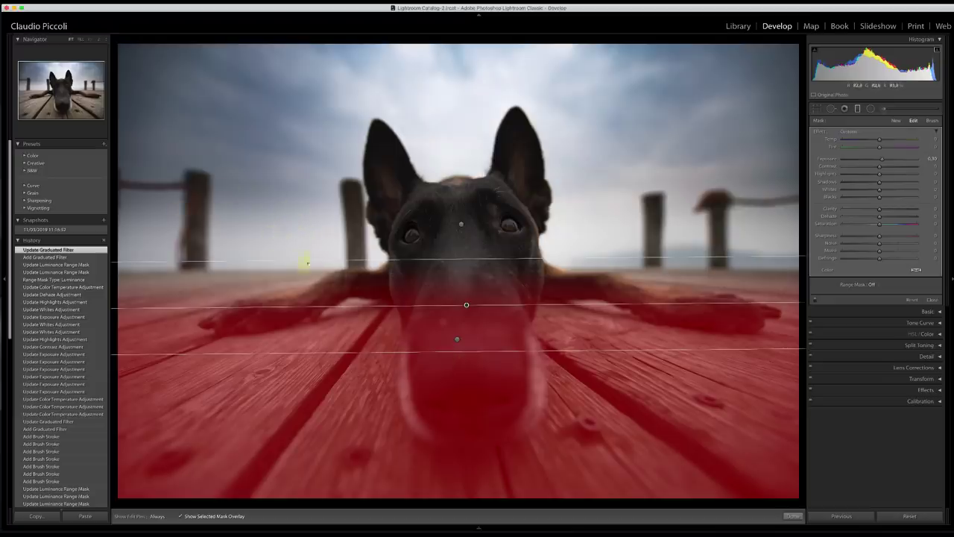
{"action": "left_click_drag", "start_coordinate": [403, 298], "coordinate": [424, 334]}
{"action": "left_click", "coordinate": [180, 515]}
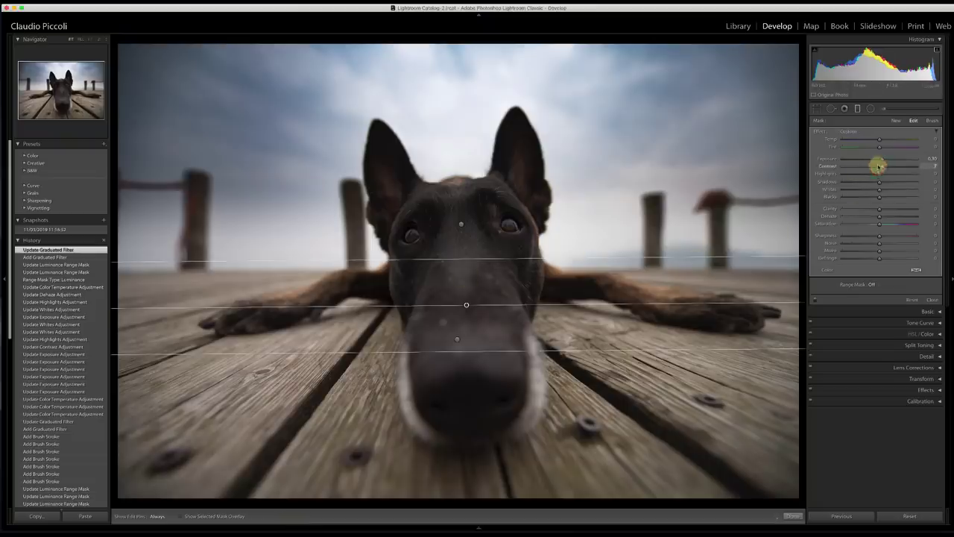
Set the deck filter's exposure to 0.00, contrast to 22, shadows to 19 and blacks to -21
{"action": "mouse_move", "coordinate": [878, 165]}
{"action": "left_mouse_down"}
{"action": "mouse_move", "coordinate": [884, 159]}
{"action": "mouse_move", "coordinate": [884, 170]}
{"action": "left_mouse_up"}
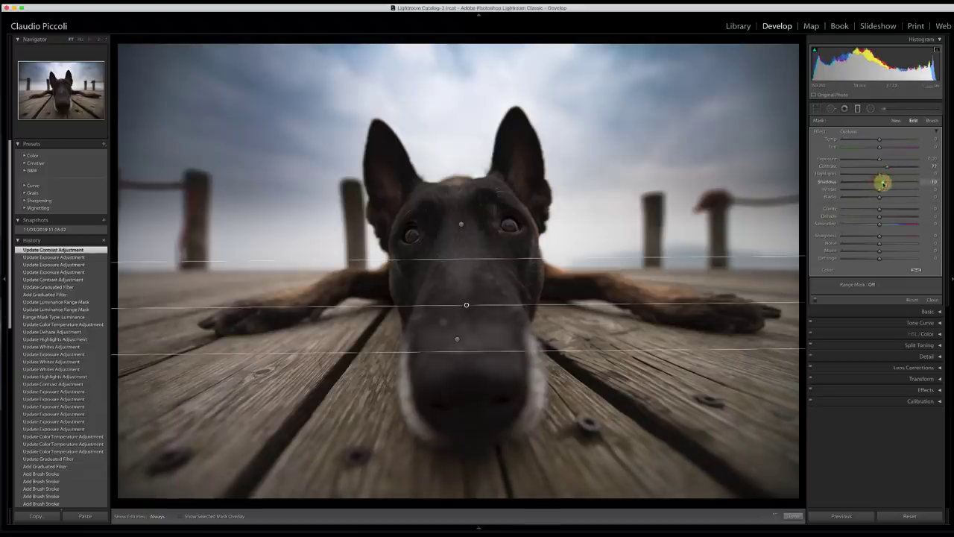
{"action": "left_click", "coordinate": [882, 183]}
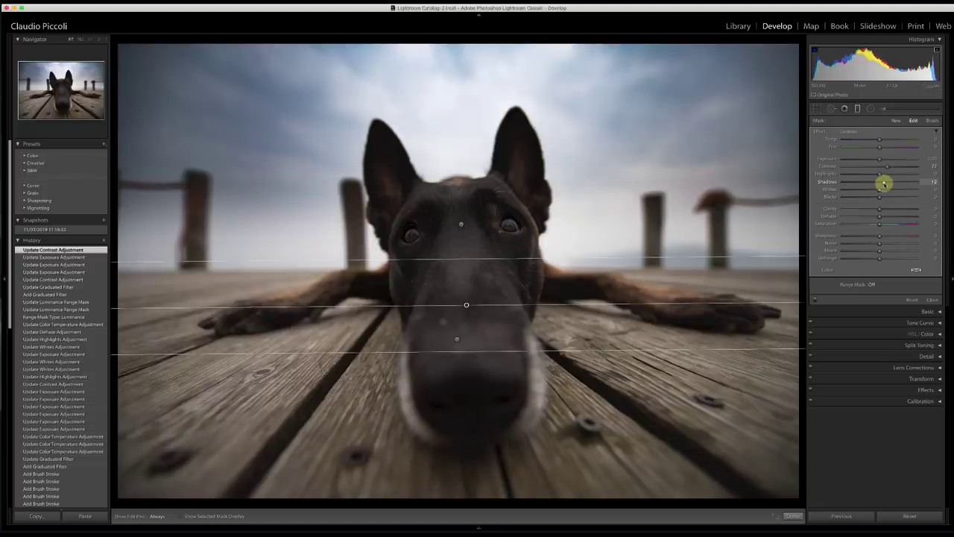
{"action": "left_click_drag", "start_coordinate": [884, 183], "coordinate": [888, 183]}
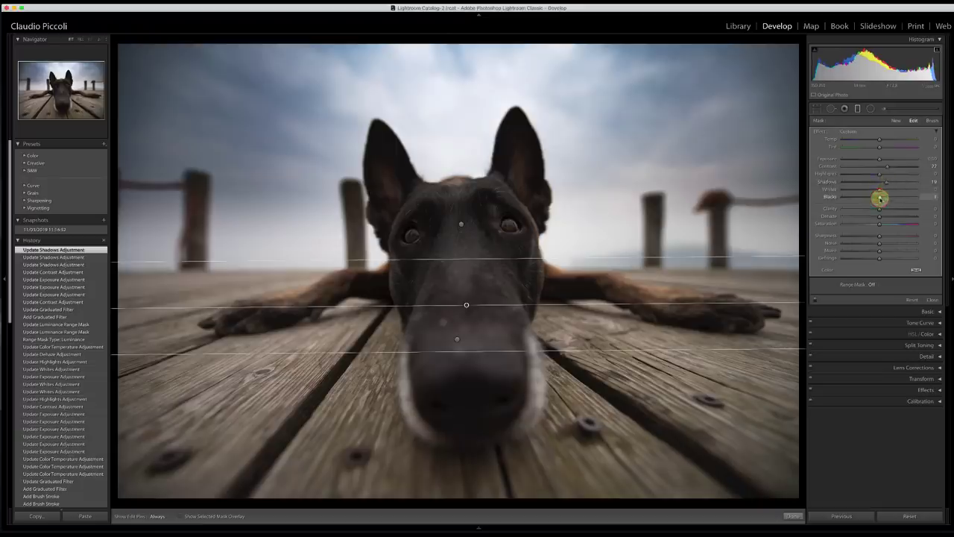
{"action": "left_click_drag", "start_coordinate": [878, 197], "coordinate": [869, 198]}
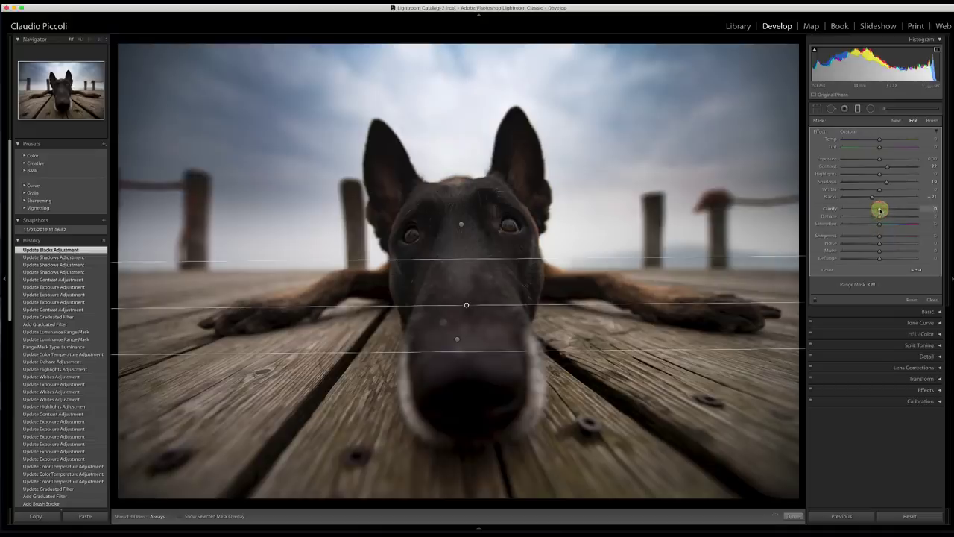
Set the deck filter's clarity to 100 and saturation to -13
{"action": "left_click_drag", "start_coordinate": [879, 210], "coordinate": [950, 218]}
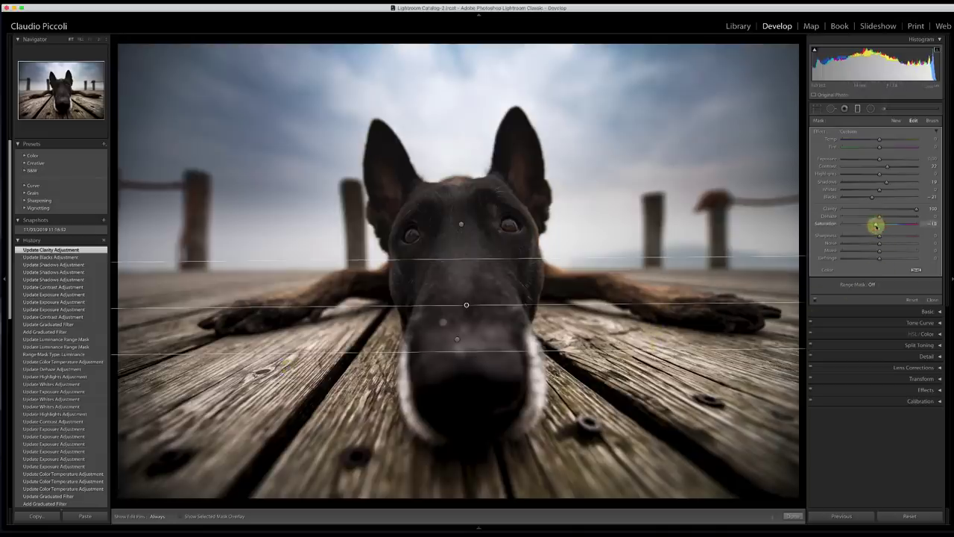
{"action": "left_click", "coordinate": [876, 225]}
{"action": "left_click_drag", "start_coordinate": [875, 225], "coordinate": [869, 252]}
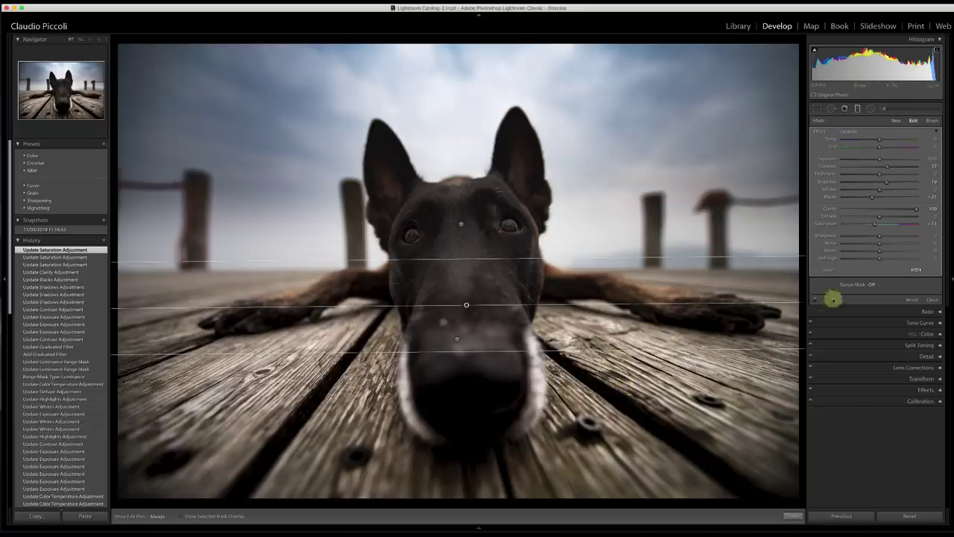
Show the deck filter's mask overlay and set its range mask type to Color
{"action": "left_click", "coordinate": [180, 516]}
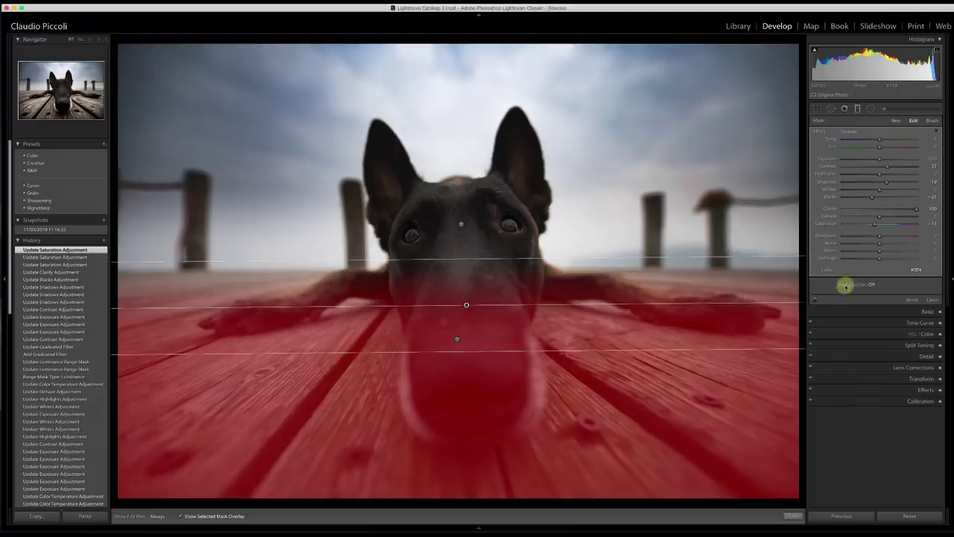
{"action": "left_click", "coordinate": [871, 285]}
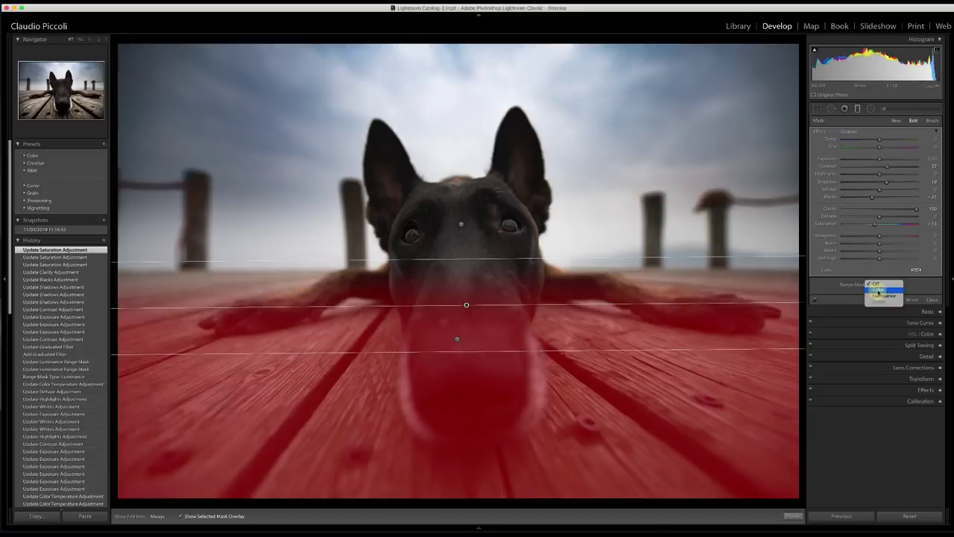
{"action": "left_click", "coordinate": [879, 290]}
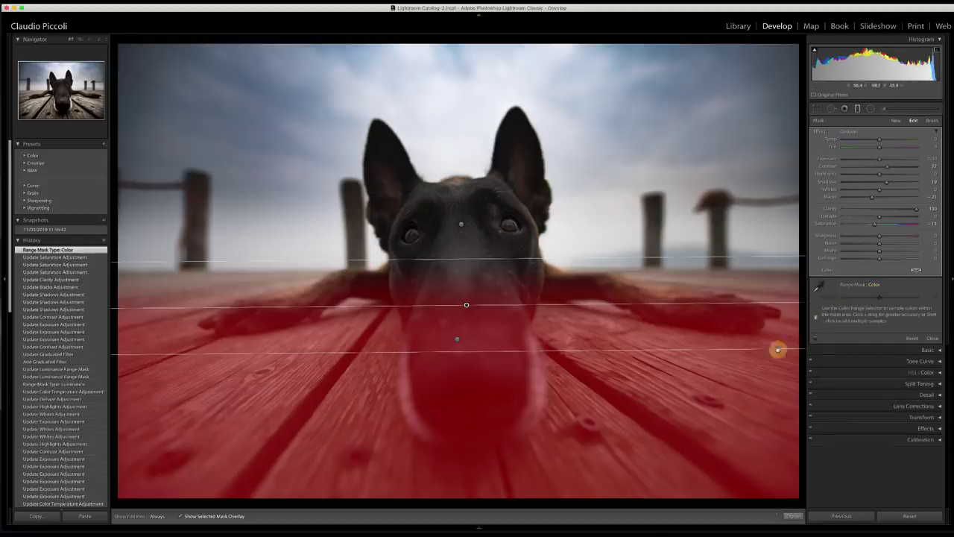
{"action": "left_click", "coordinate": [817, 287]}
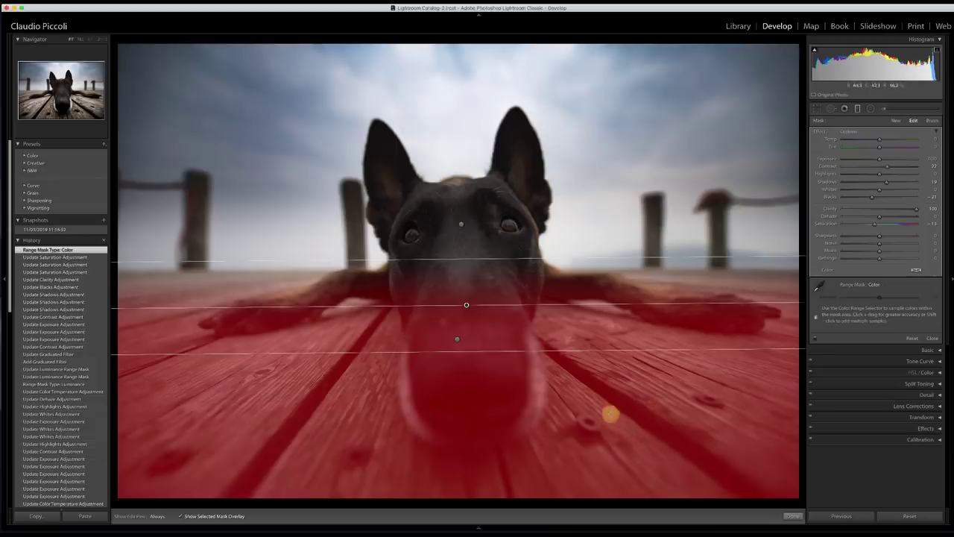
{"action": "left_click", "coordinate": [818, 288]}
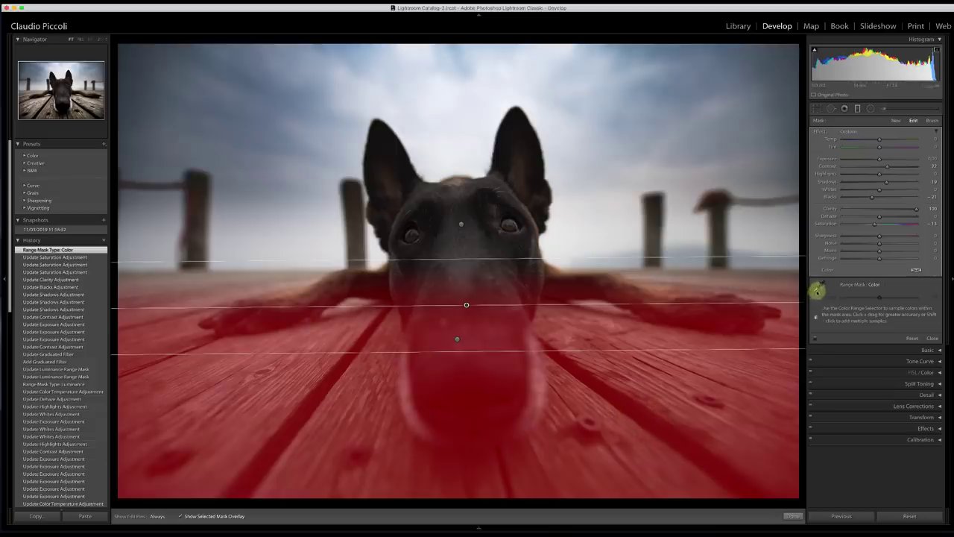
{"action": "left_click", "coordinate": [872, 284]}
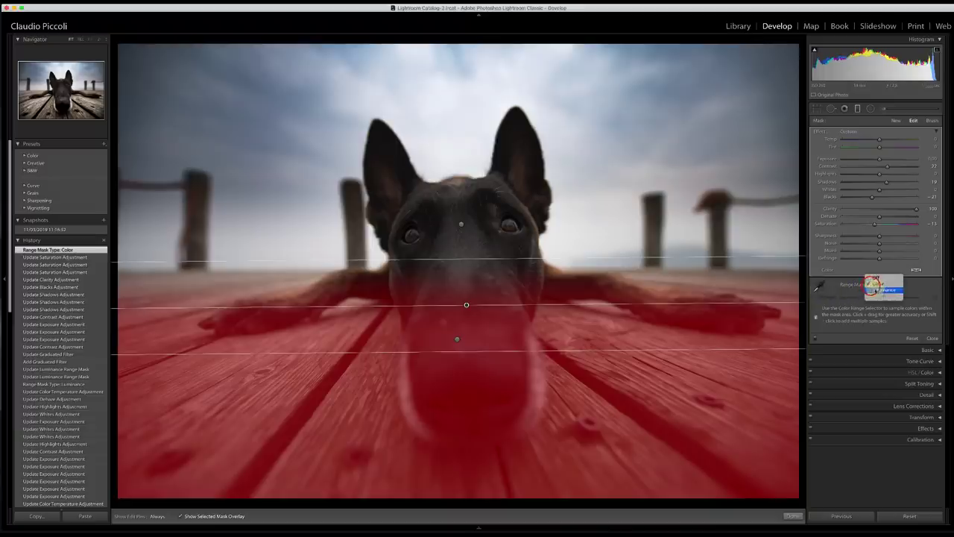
{"action": "left_click", "coordinate": [873, 283]}
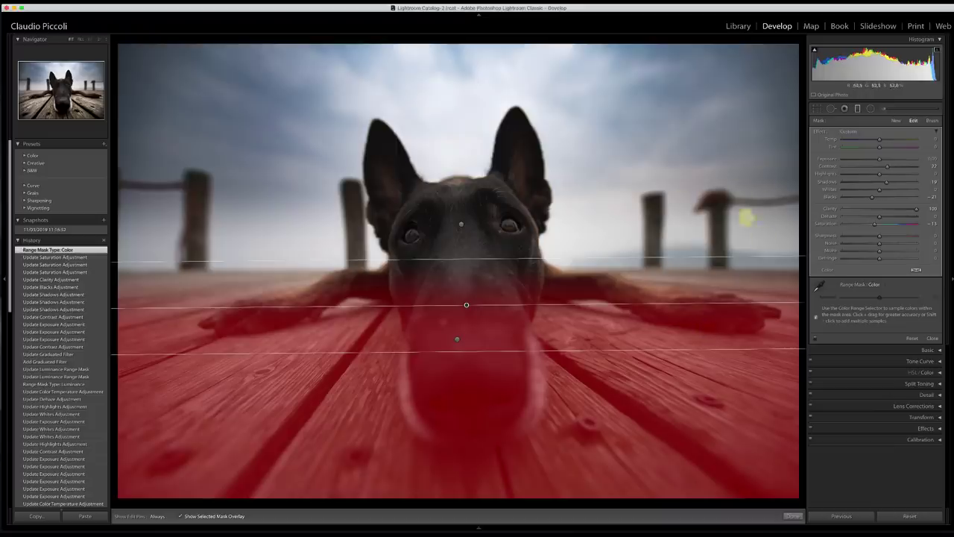
Sample an area of the wooden plank beside the dog's muzzle with the Color Range Selector, keeping the mask overlay on
{"action": "left_click", "coordinate": [817, 285]}
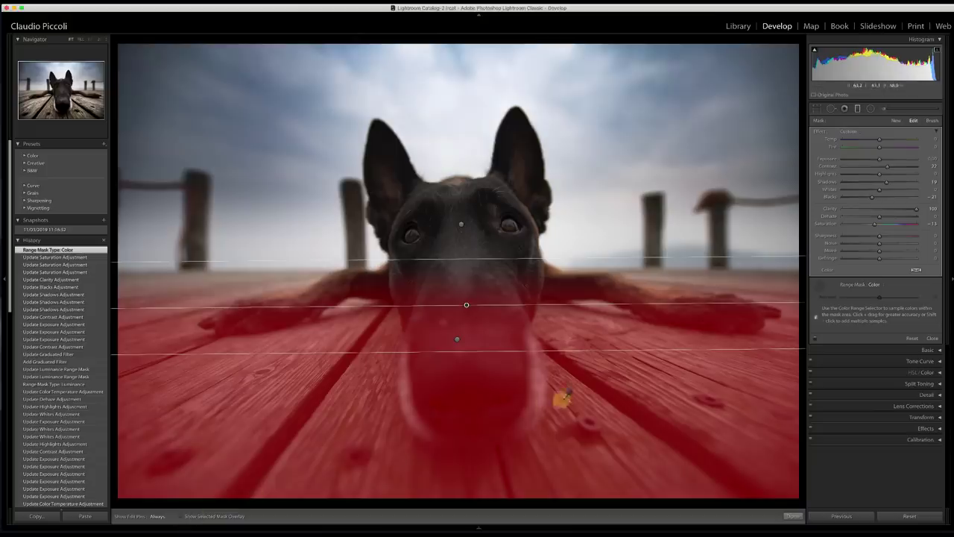
{"action": "key", "text": "o"}
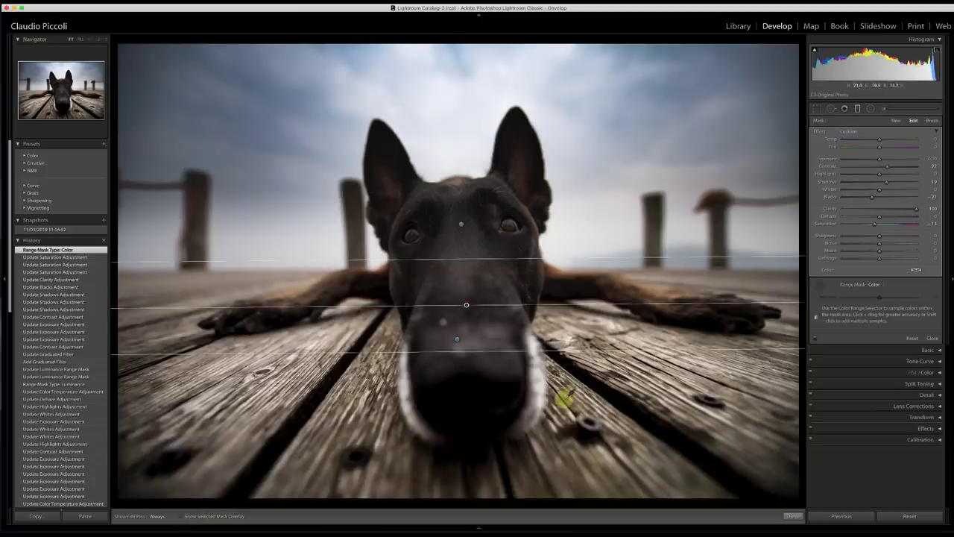
{"action": "left_click", "coordinate": [180, 516]}
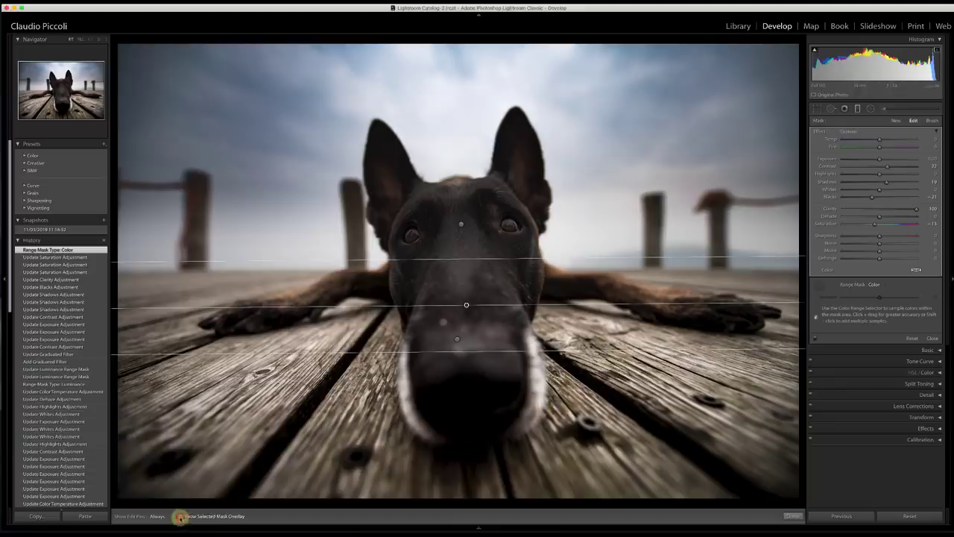
{"action": "left_click", "coordinate": [567, 401]}
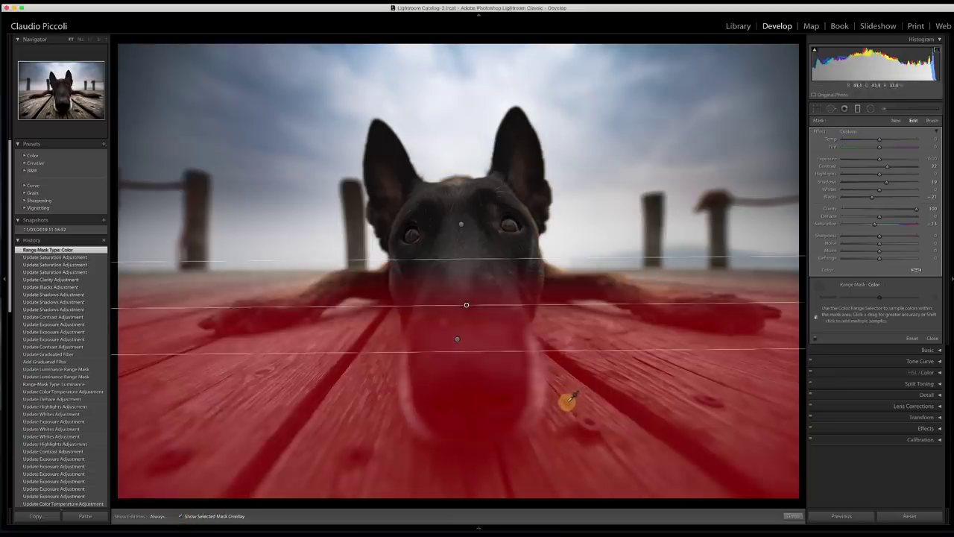
{"action": "left_click", "coordinate": [580, 437]}
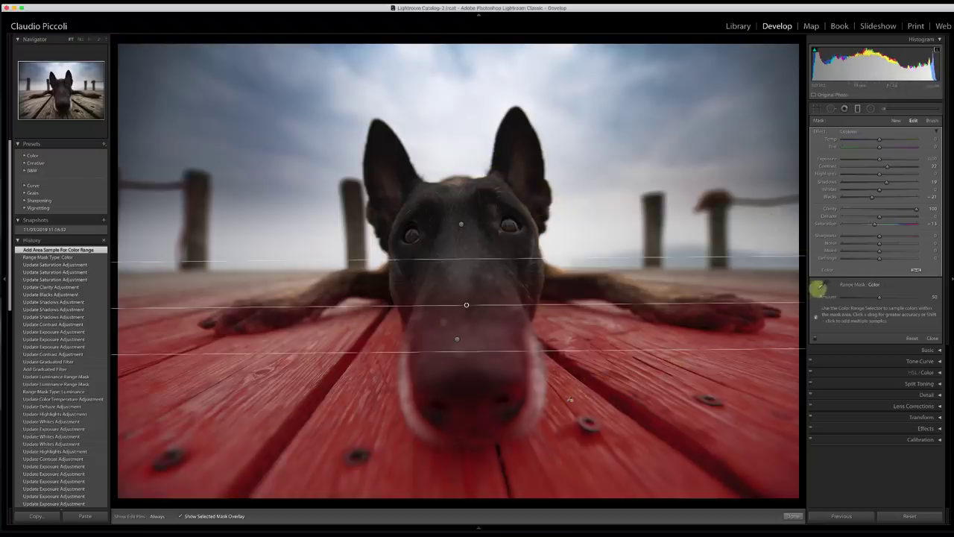
{"action": "left_click", "coordinate": [819, 288]}
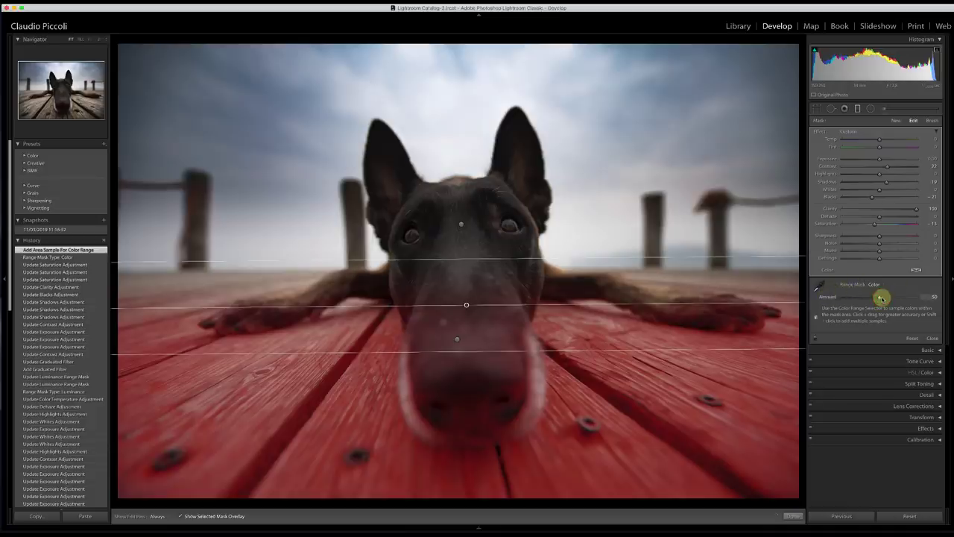
Try wider and narrower color ranges for the deck mask and set the range mask amount to 40
{"action": "left_click_drag", "start_coordinate": [880, 298], "coordinate": [914, 299]}
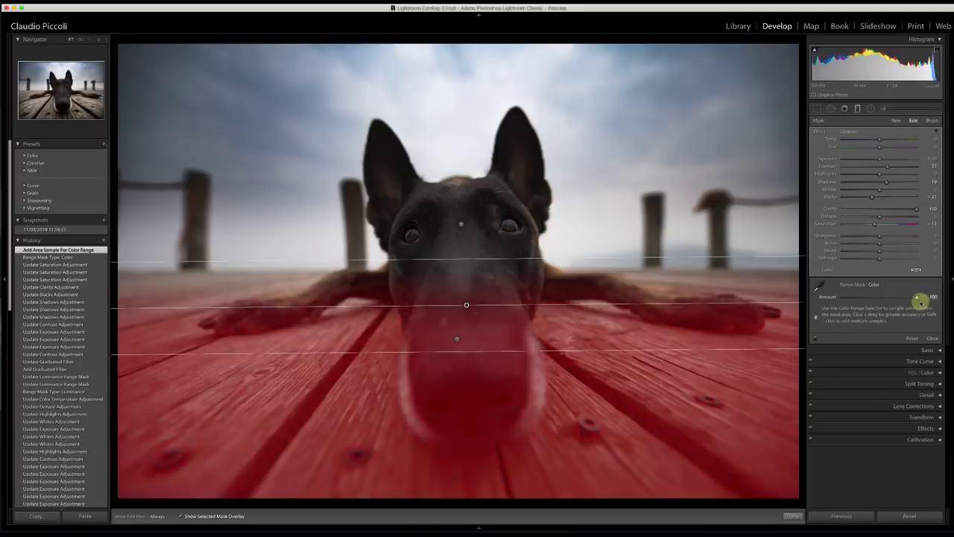
{"action": "left_click_drag", "start_coordinate": [919, 299], "coordinate": [872, 299]}
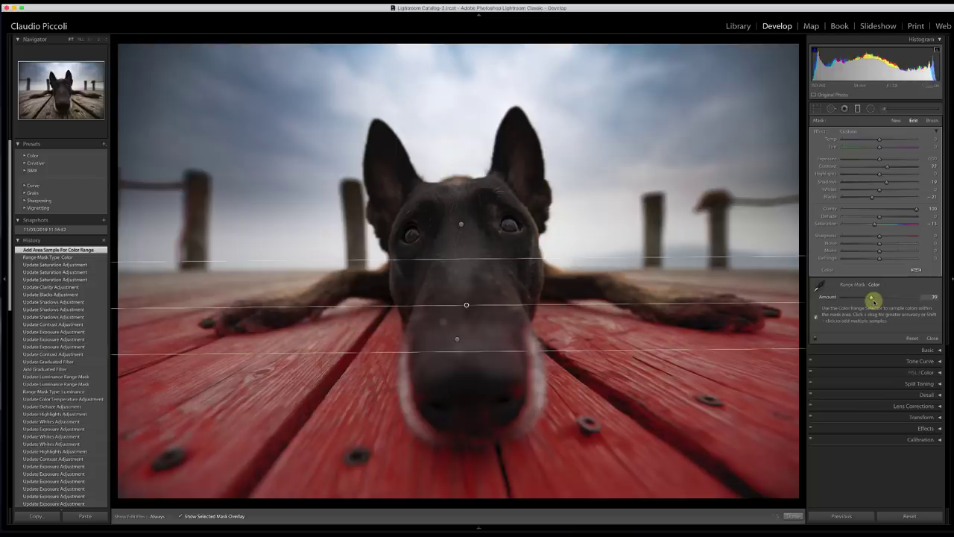
{"action": "left_click_drag", "start_coordinate": [873, 300], "coordinate": [873, 299]}
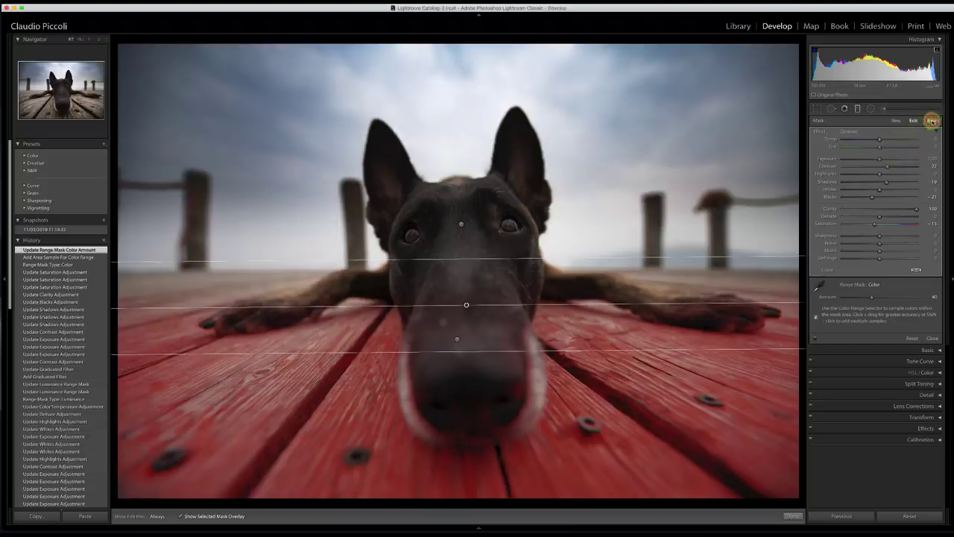
Erase the deck filter's mask from the dog's muzzle and both front paws with the filter's Erase brush
{"action": "left_click", "coordinate": [931, 121]}
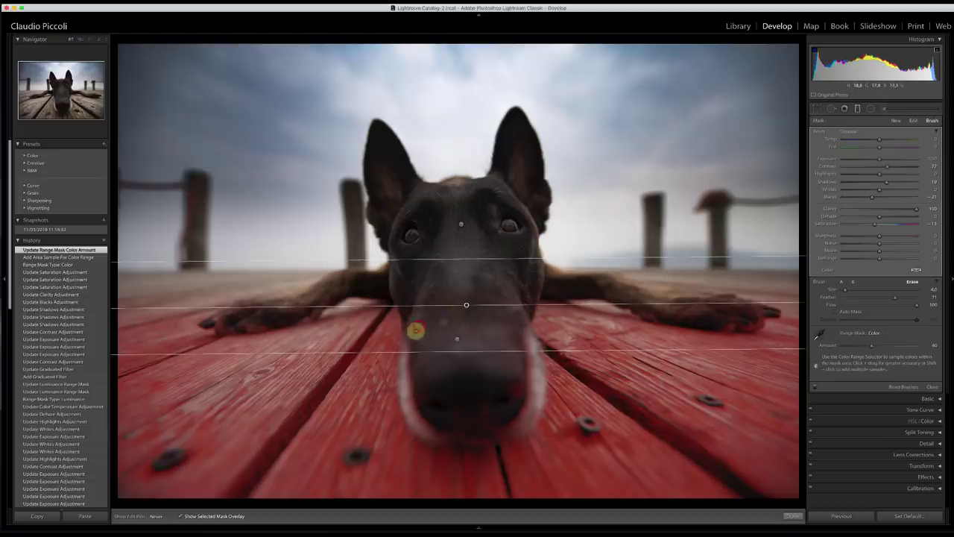
{"action": "mouse_move", "coordinate": [415, 329]}
{"action": "left_mouse_down"}
{"action": "mouse_move", "coordinate": [410, 399]}
{"action": "mouse_move", "coordinate": [430, 430]}
{"action": "mouse_move", "coordinate": [467, 437]}
{"action": "mouse_move", "coordinate": [510, 423]}
{"action": "mouse_move", "coordinate": [473, 435]}
{"action": "mouse_move", "coordinate": [524, 402]}
{"action": "mouse_move", "coordinate": [518, 412]}
{"action": "mouse_move", "coordinate": [534, 389]}
{"action": "mouse_move", "coordinate": [521, 331]}
{"action": "mouse_move", "coordinate": [524, 379]}
{"action": "mouse_move", "coordinate": [480, 419]}
{"action": "mouse_move", "coordinate": [455, 418]}
{"action": "mouse_move", "coordinate": [480, 405]}
{"action": "mouse_move", "coordinate": [461, 428]}
{"action": "mouse_move", "coordinate": [419, 405]}
{"action": "mouse_move", "coordinate": [415, 371]}
{"action": "mouse_move", "coordinate": [423, 407]}
{"action": "mouse_move", "coordinate": [442, 417]}
{"action": "mouse_move", "coordinate": [462, 371]}
{"action": "mouse_move", "coordinate": [447, 351]}
{"action": "mouse_move", "coordinate": [423, 359]}
{"action": "mouse_move", "coordinate": [428, 349]}
{"action": "mouse_move", "coordinate": [451, 351]}
{"action": "left_mouse_up"}
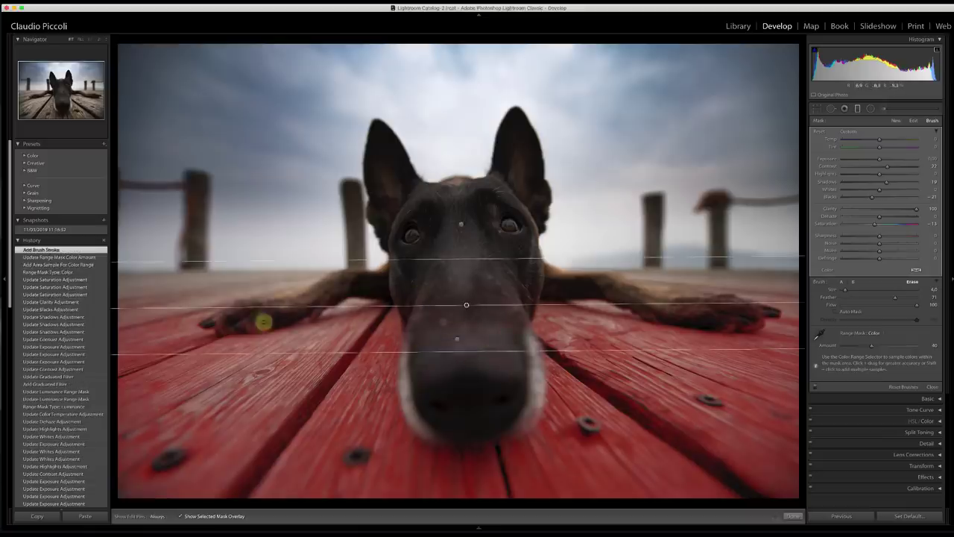
{"action": "mouse_move", "coordinate": [220, 322]}
{"action": "left_mouse_down"}
{"action": "mouse_move", "coordinate": [285, 311]}
{"action": "mouse_move", "coordinate": [240, 308]}
{"action": "mouse_move", "coordinate": [221, 326]}
{"action": "mouse_move", "coordinate": [389, 278]}
{"action": "mouse_move", "coordinate": [427, 288]}
{"action": "mouse_move", "coordinate": [409, 289]}
{"action": "mouse_move", "coordinate": [412, 310]}
{"action": "mouse_move", "coordinate": [397, 291]}
{"action": "mouse_move", "coordinate": [410, 342]}
{"action": "mouse_move", "coordinate": [444, 294]}
{"action": "mouse_move", "coordinate": [441, 333]}
{"action": "mouse_move", "coordinate": [483, 305]}
{"action": "mouse_move", "coordinate": [480, 325]}
{"action": "mouse_move", "coordinate": [510, 300]}
{"action": "mouse_move", "coordinate": [575, 285]}
{"action": "mouse_move", "coordinate": [541, 288]}
{"action": "mouse_move", "coordinate": [592, 287]}
{"action": "mouse_move", "coordinate": [750, 320]}
{"action": "left_mouse_up"}
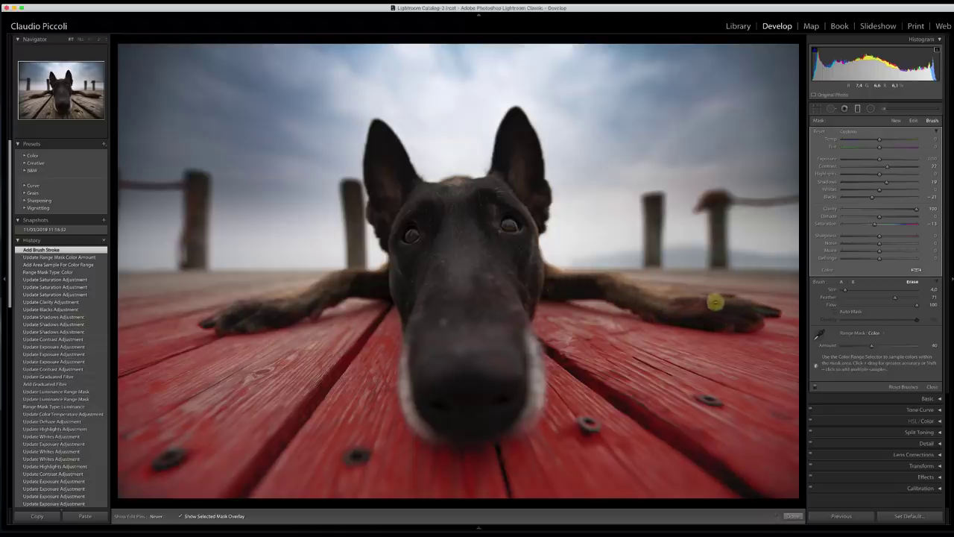
{"action": "mouse_move", "coordinate": [715, 301]}
{"action": "left_mouse_down"}
{"action": "mouse_move", "coordinate": [557, 281]}
{"action": "mouse_move", "coordinate": [735, 318]}
{"action": "mouse_move", "coordinate": [721, 307]}
{"action": "mouse_move", "coordinate": [755, 322]}
{"action": "mouse_move", "coordinate": [631, 303]}
{"action": "mouse_move", "coordinate": [749, 310]}
{"action": "left_mouse_up"}
{"action": "key", "text": "h"}
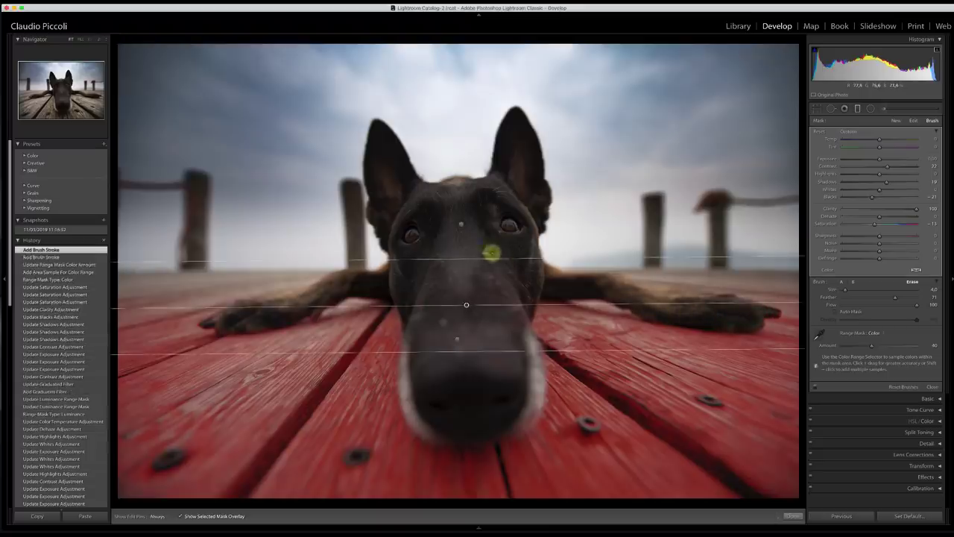
Erase more of the mask on the foreleg and face, and enlarge the eraser to 17.4 to clear the nose
{"action": "left_click", "coordinate": [312, 305]}
{"action": "left_click", "coordinate": [458, 280]}
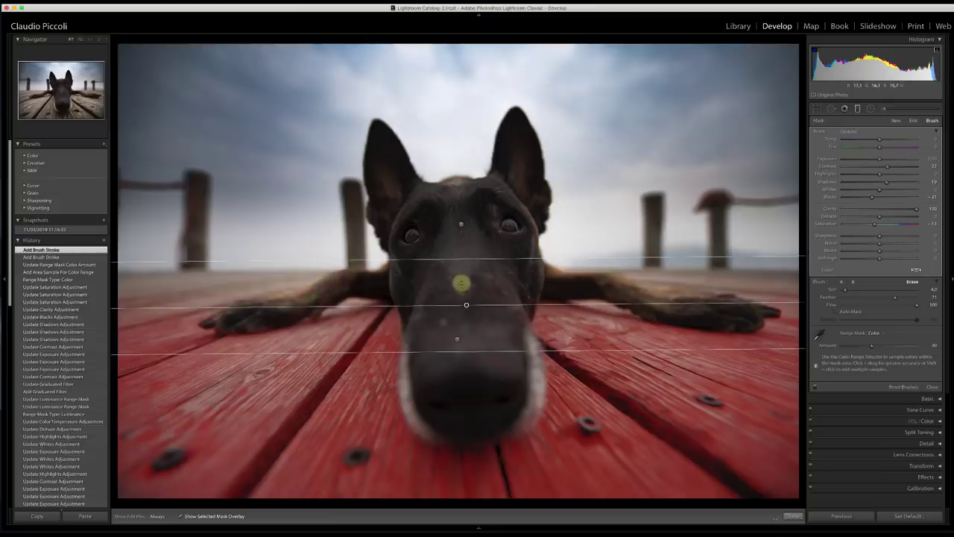
{"action": "left_click_drag", "start_coordinate": [839, 289], "coordinate": [851, 291]}
{"action": "key", "text": "h"}
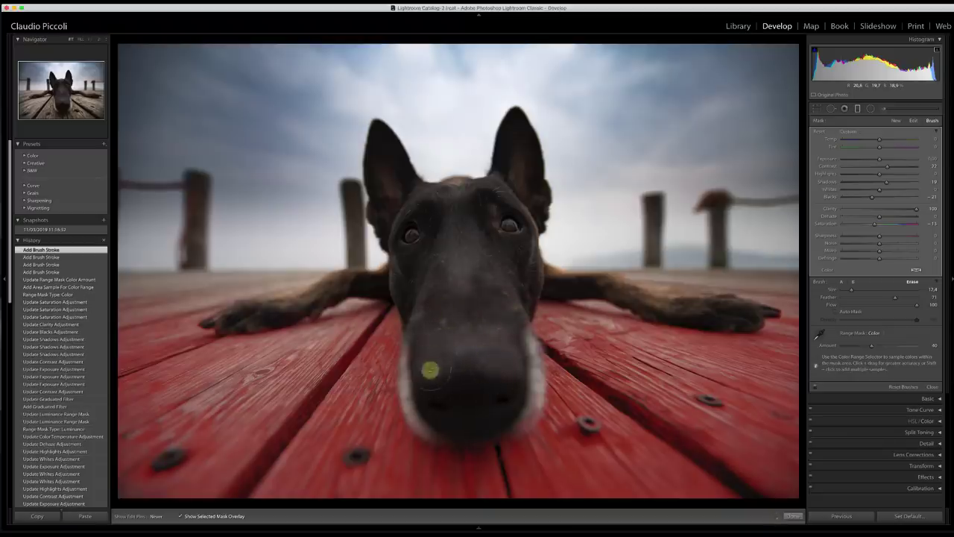
{"action": "left_click", "coordinate": [504, 407]}
{"action": "key", "text": "h"}
Reduce the eraser size to 5.0 and remove the remaining mask along the lower edge of the dog's muzzle
{"action": "left_click_drag", "start_coordinate": [841, 290], "coordinate": [846, 289]}
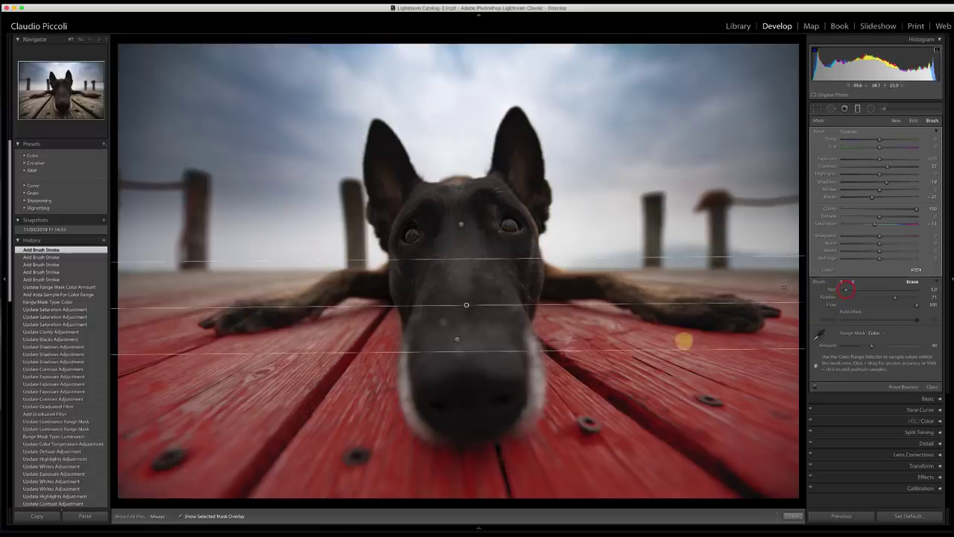
{"action": "left_click", "coordinate": [510, 408]}
{"action": "key", "text": "h"}
{"action": "mouse_move", "coordinate": [528, 409]}
{"action": "left_mouse_down"}
{"action": "mouse_move", "coordinate": [485, 428]}
{"action": "mouse_move", "coordinate": [448, 427]}
{"action": "mouse_move", "coordinate": [415, 398]}
{"action": "left_mouse_up"}
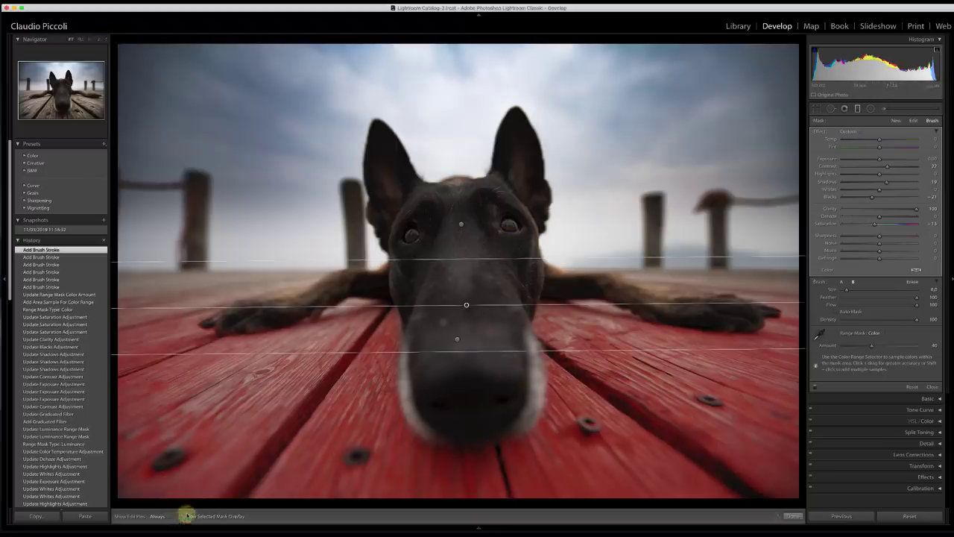
Hide the mask overlay and set the deck filter's temperature to 0, tint to 5 and saturation to -17
{"action": "left_click", "coordinate": [187, 516]}
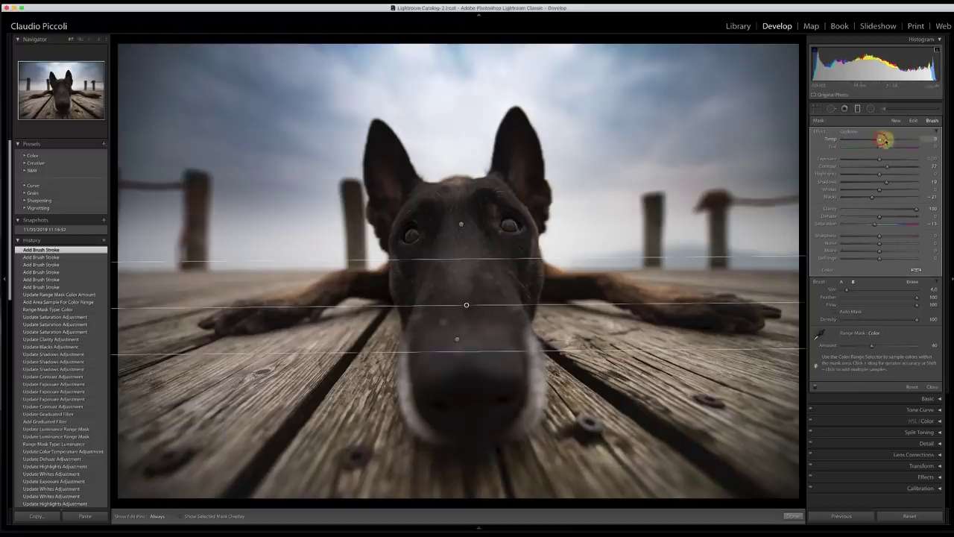
{"action": "left_click_drag", "start_coordinate": [889, 141], "coordinate": [880, 141]}
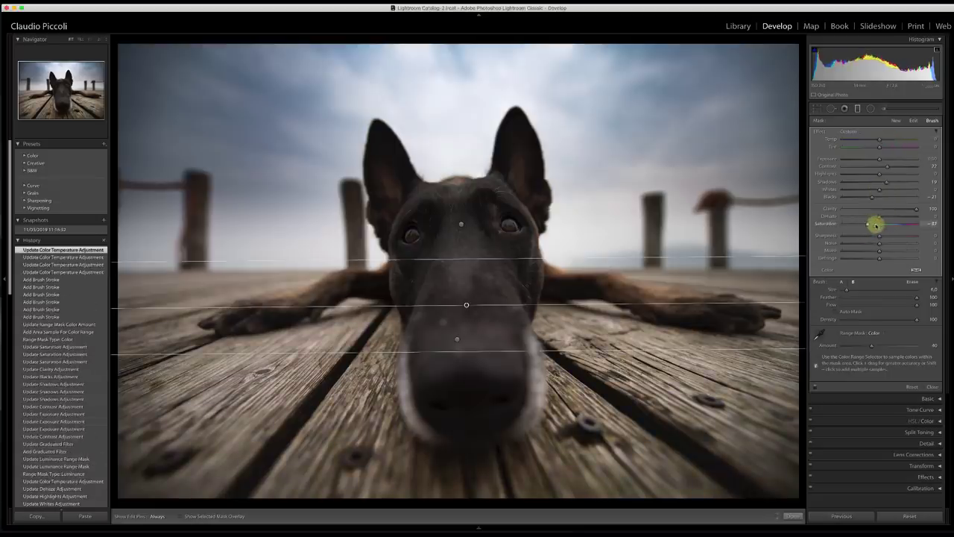
{"action": "left_click_drag", "start_coordinate": [876, 224], "coordinate": [876, 224]}
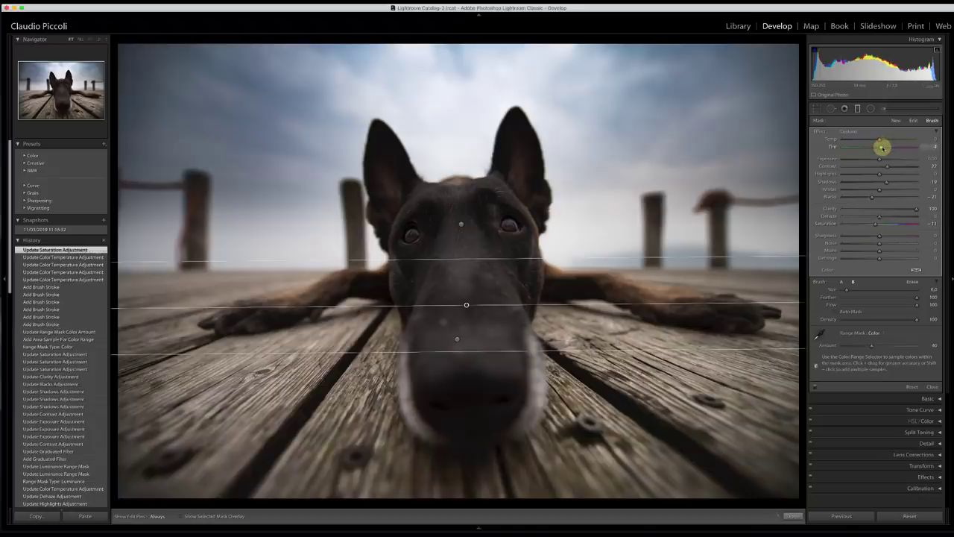
{"action": "left_click_drag", "start_coordinate": [882, 147], "coordinate": [882, 147]}
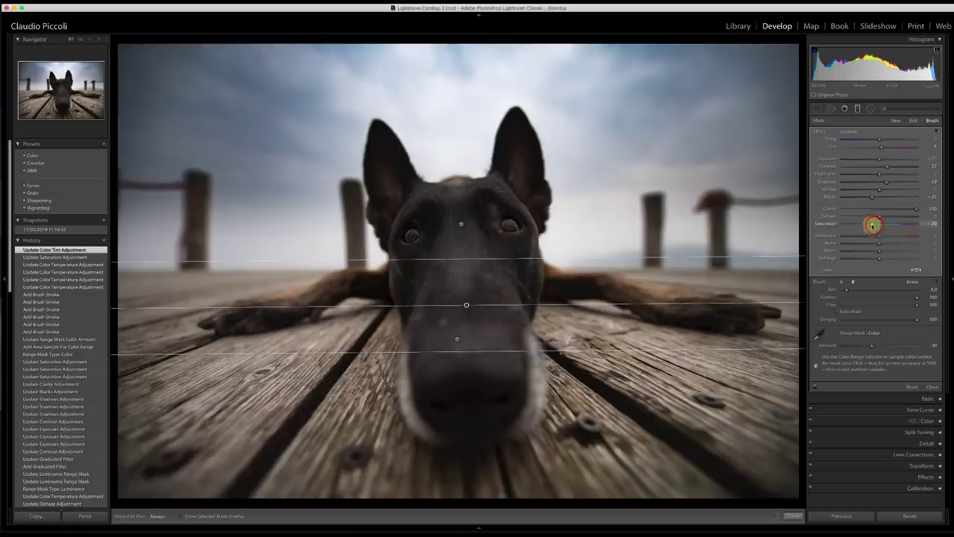
{"action": "left_click", "coordinate": [871, 225]}
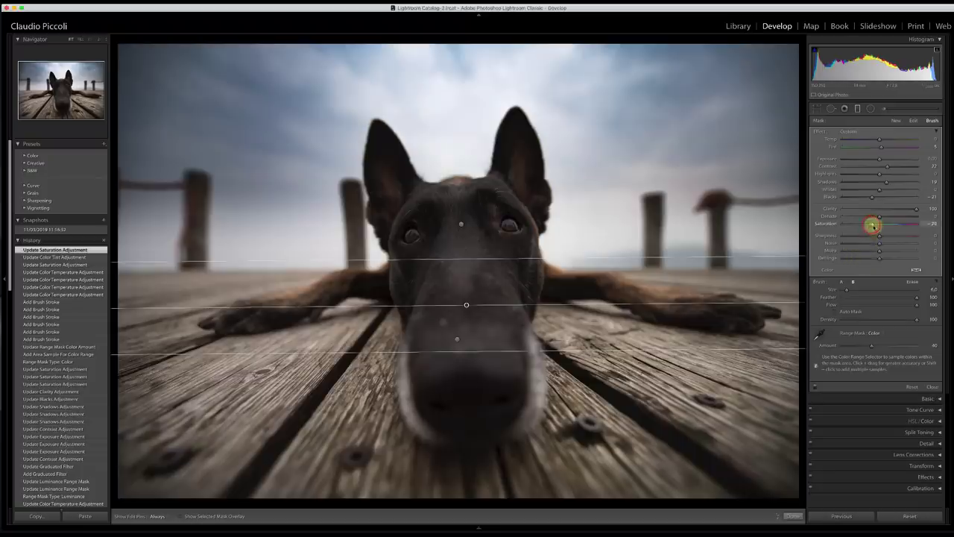
{"action": "left_click", "coordinate": [874, 225]}
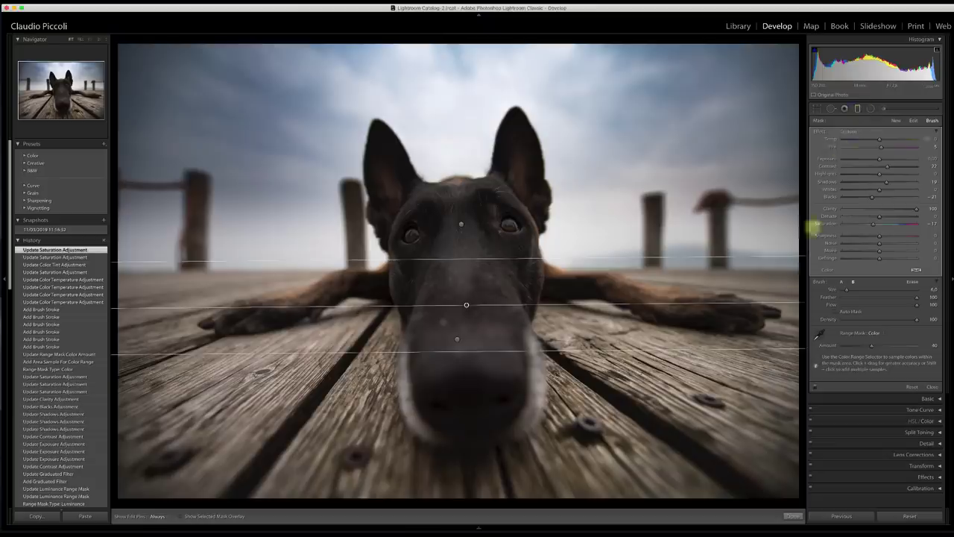
Add a fourth graduated filter upward from the muzzle to the dog's eyes, tilt it slightly using the mask overlay, and hide the overlay
{"action": "left_click", "coordinate": [792, 516]}
{"action": "left_click", "coordinate": [858, 109]}
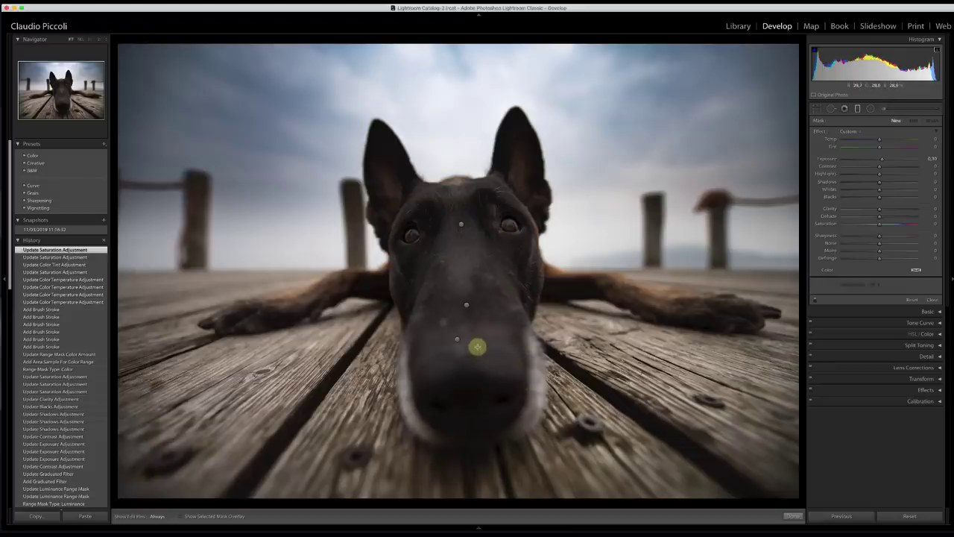
{"action": "left_click_drag", "start_coordinate": [478, 348], "coordinate": [475, 218]}
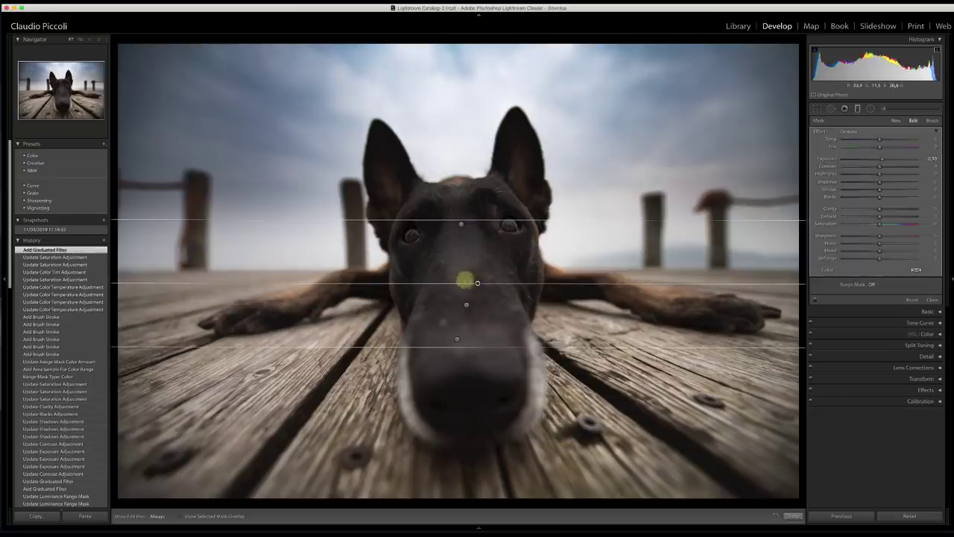
{"action": "left_click", "coordinate": [180, 516]}
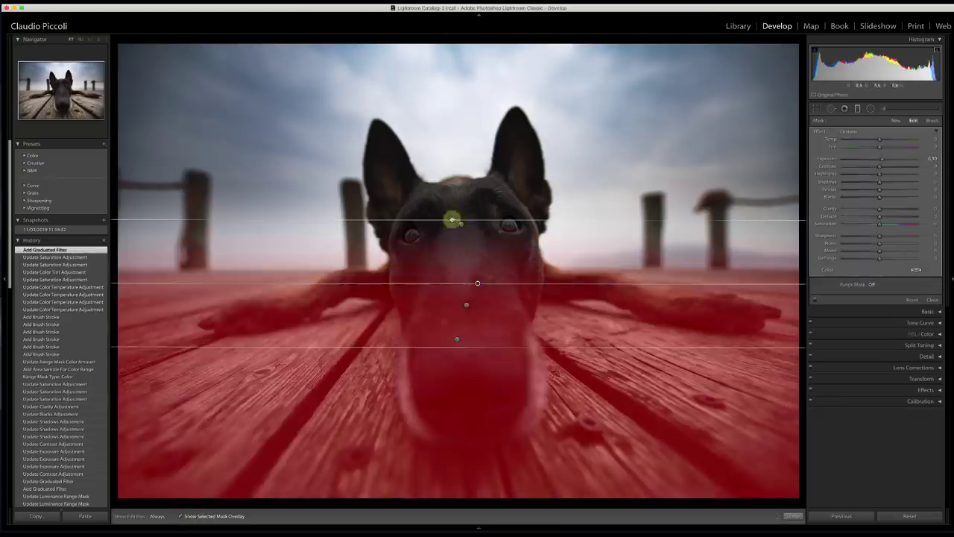
{"action": "left_click_drag", "start_coordinate": [483, 282], "coordinate": [660, 155]}
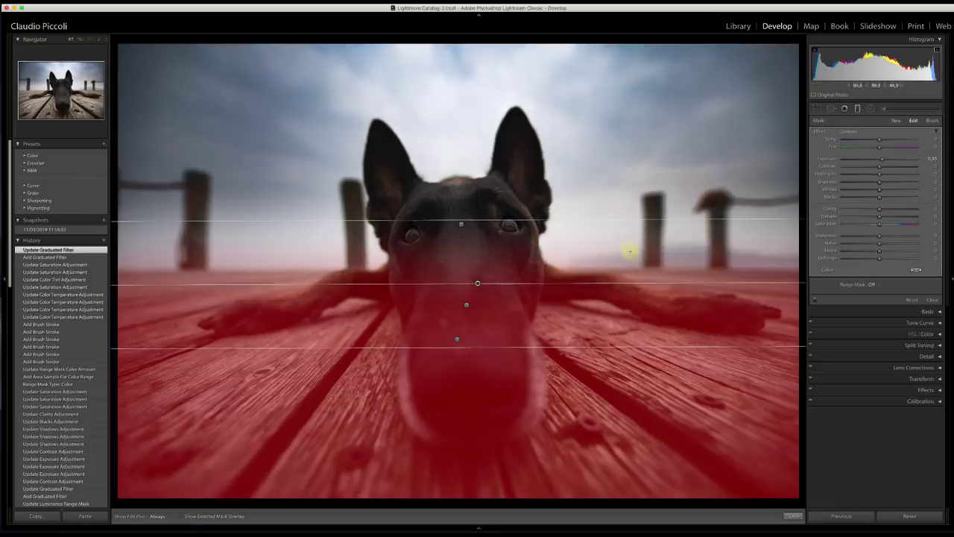
{"action": "key", "text": "o"}
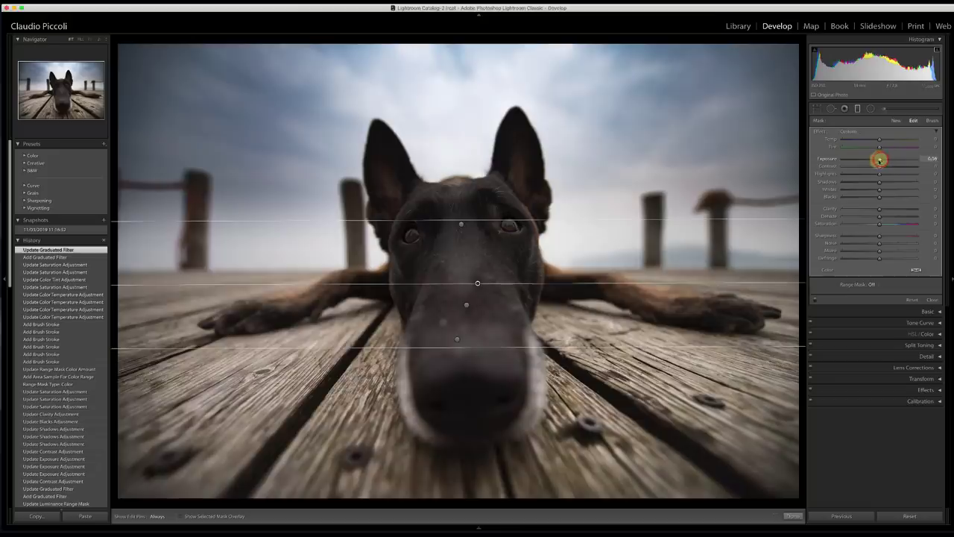
Set the fourth graduated filter's exposure to 0.39, highlights to 8 and whites to 31
{"action": "left_click_drag", "start_coordinate": [879, 160], "coordinate": [882, 161]}
{"action": "left_click_drag", "start_coordinate": [885, 161], "coordinate": [873, 167]}
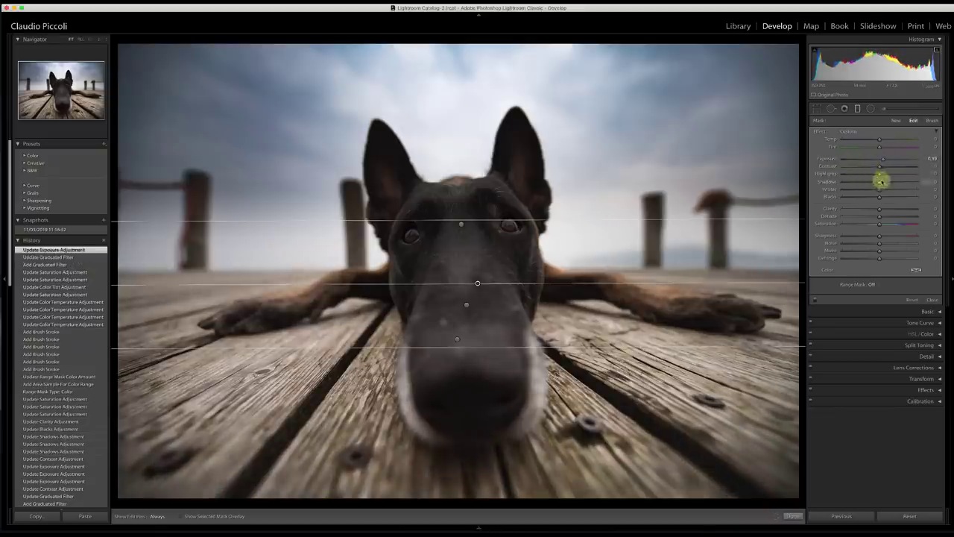
{"action": "left_click_drag", "start_coordinate": [880, 174], "coordinate": [891, 192]}
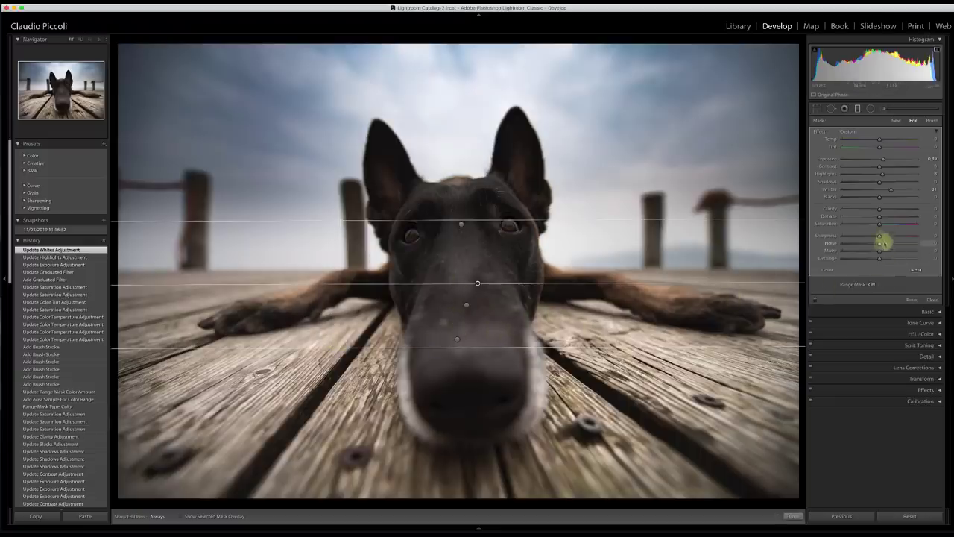
Try different dehaze amounts on the filter, settling on -6, and set its clarity to 17
{"action": "left_click_drag", "start_coordinate": [879, 217], "coordinate": [886, 217]}
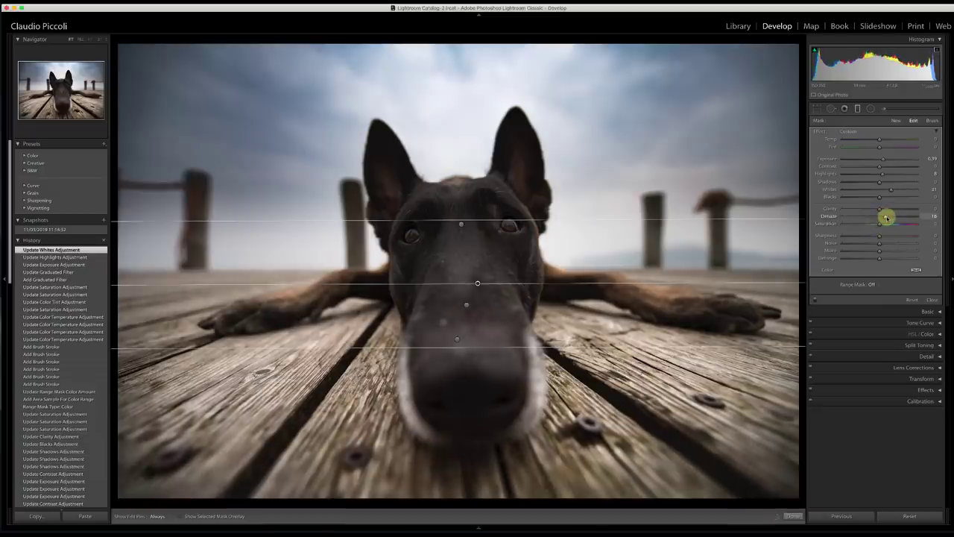
{"action": "left_click_drag", "start_coordinate": [887, 217], "coordinate": [884, 217]}
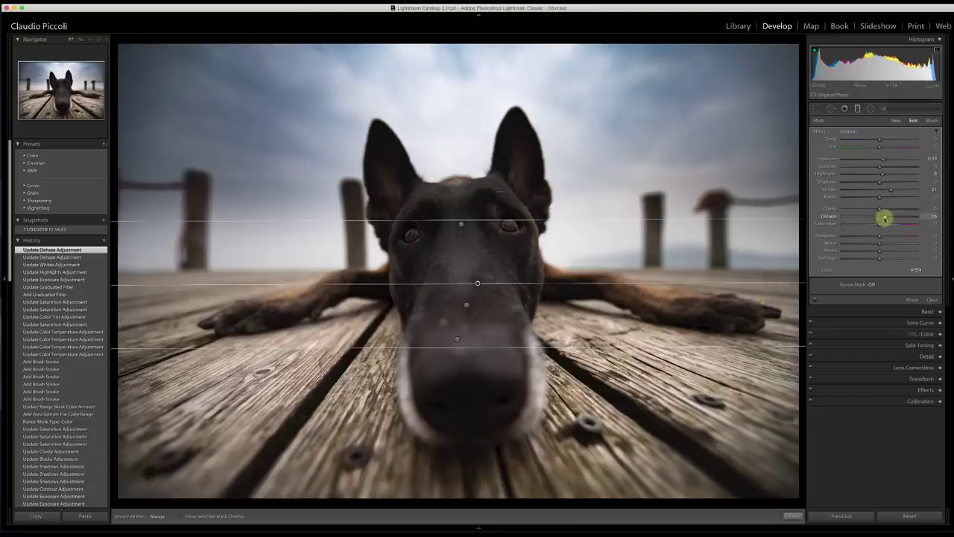
{"action": "mouse_move", "coordinate": [884, 218]}
{"action": "left_mouse_down"}
{"action": "mouse_move", "coordinate": [905, 218]}
{"action": "mouse_move", "coordinate": [877, 217]}
{"action": "left_mouse_up"}
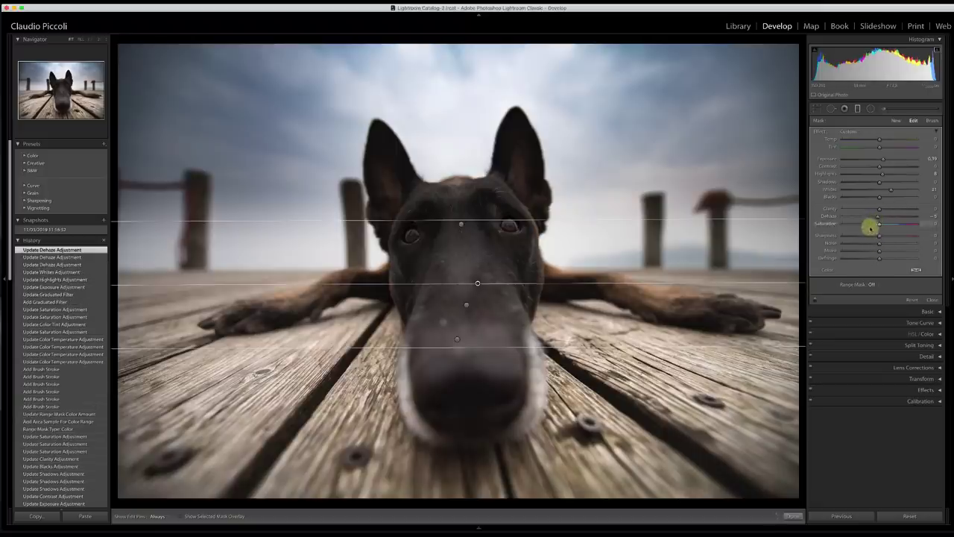
{"action": "left_click_drag", "start_coordinate": [879, 209], "coordinate": [879, 241]}
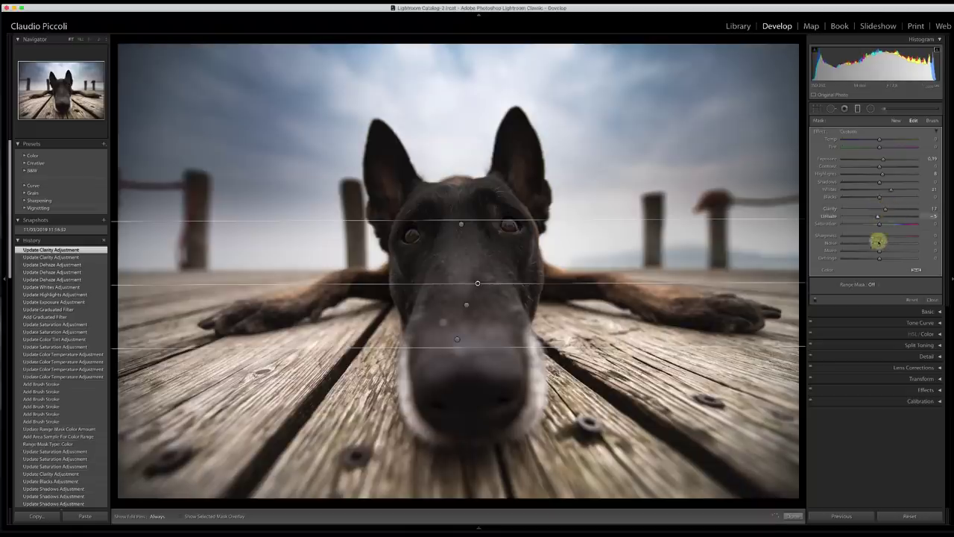
Show the filter's mask overlay, apply a Luminance range mask and sample the deck planks beside the dog's muzzle
{"action": "left_click", "coordinate": [180, 516]}
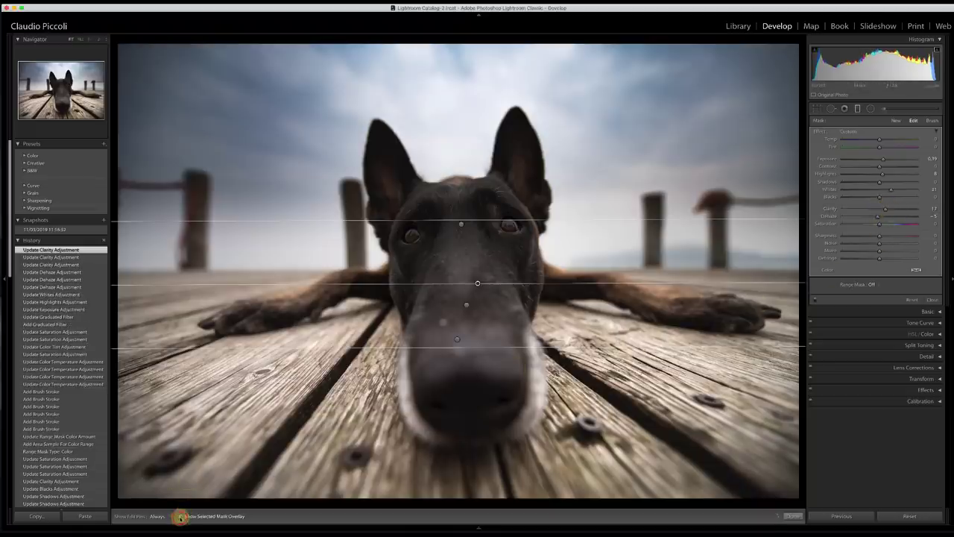
{"action": "left_click", "coordinate": [180, 517]}
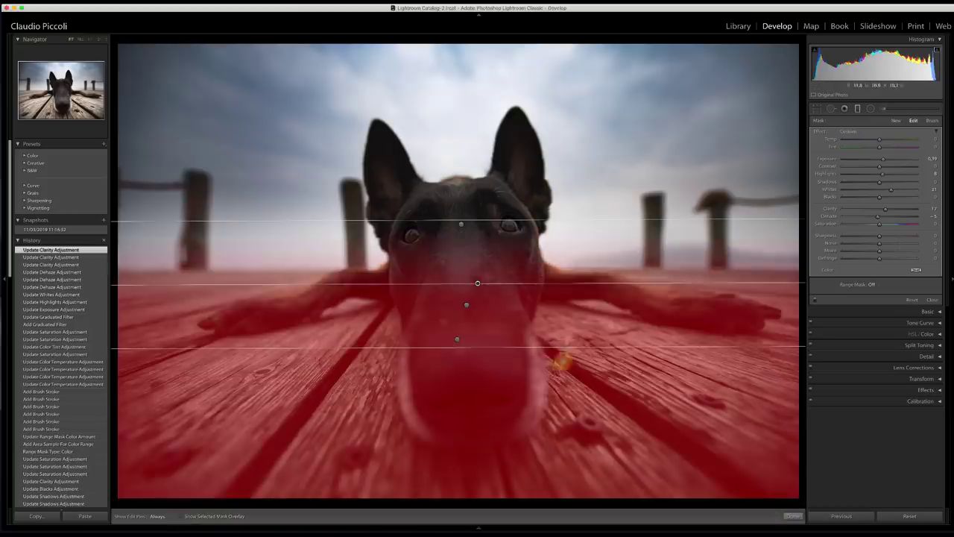
{"action": "key", "text": "o"}
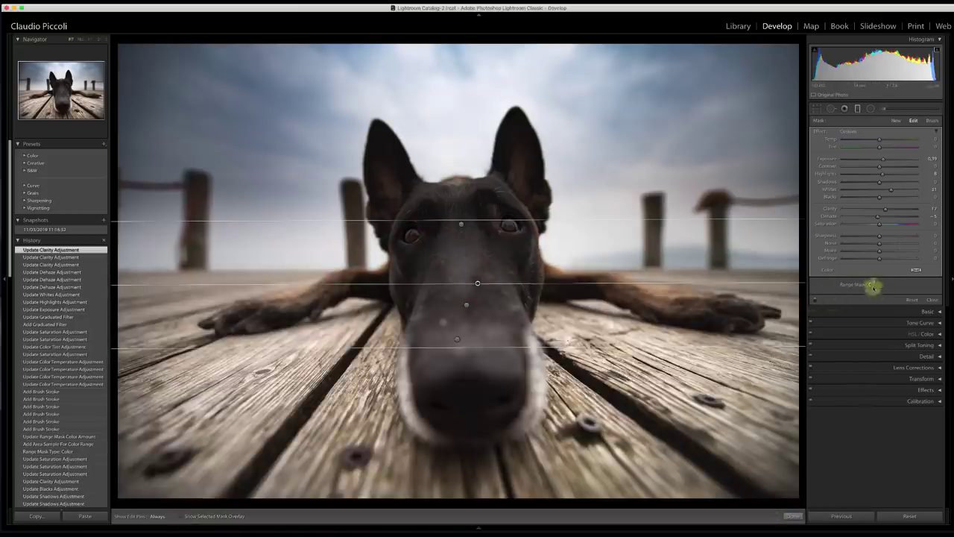
{"action": "left_click", "coordinate": [180, 516]}
{"action": "left_click", "coordinate": [873, 284]}
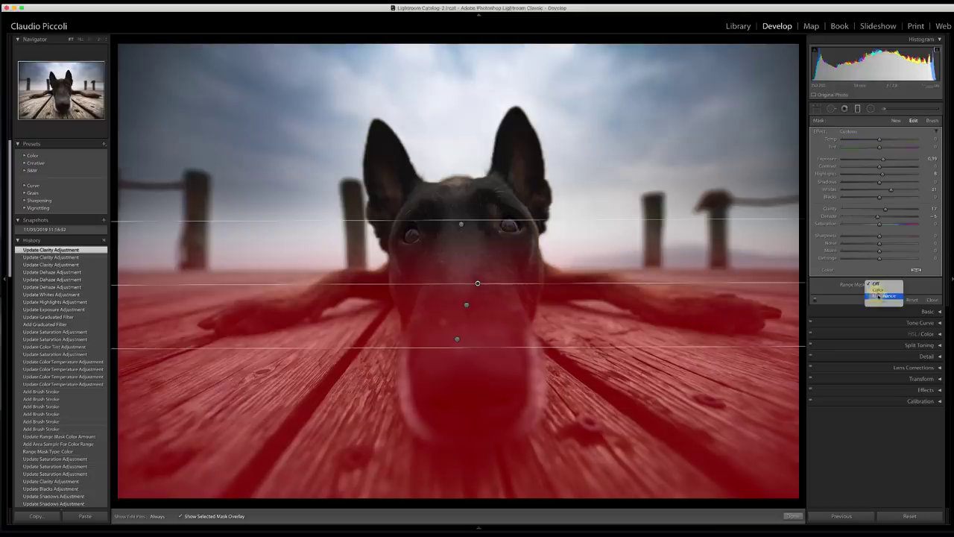
{"action": "left_click", "coordinate": [880, 296]}
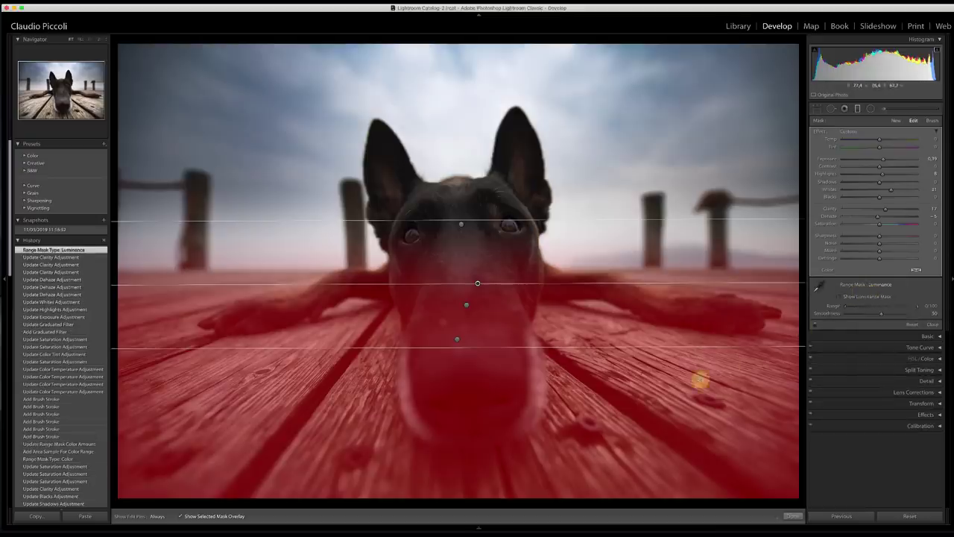
{"action": "left_click", "coordinate": [817, 284]}
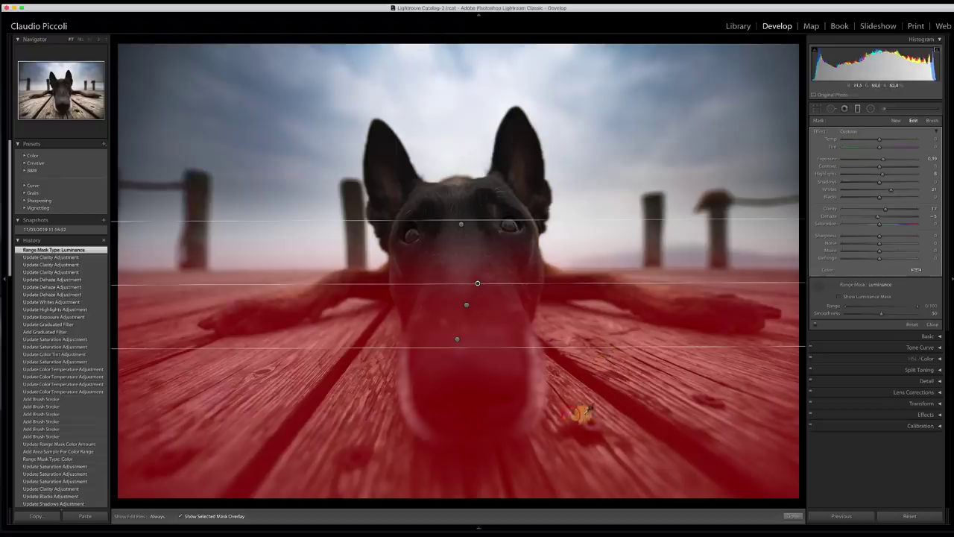
{"action": "left_click", "coordinate": [571, 414]}
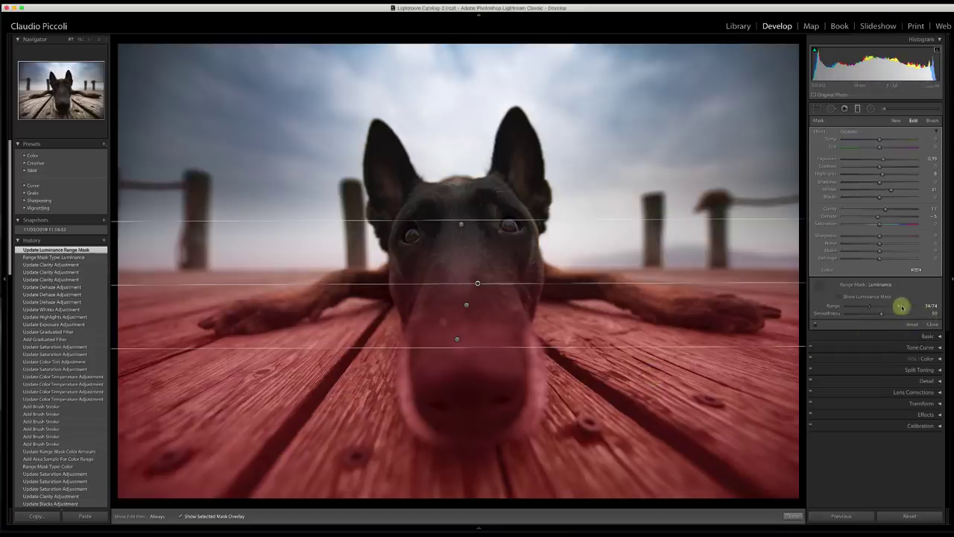
Refine the luminance range to 67/100 using the luminance mask preview, and close the graduated filter tool
{"action": "left_click_drag", "start_coordinate": [900, 306], "coordinate": [877, 309]}
{"action": "left_click", "coordinate": [840, 296]}
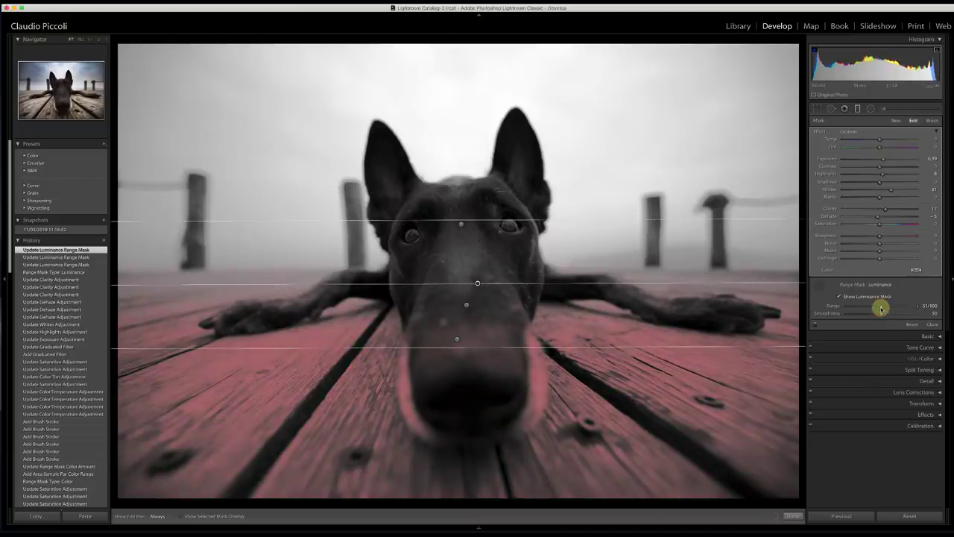
{"action": "left_click_drag", "start_coordinate": [882, 308], "coordinate": [886, 310]}
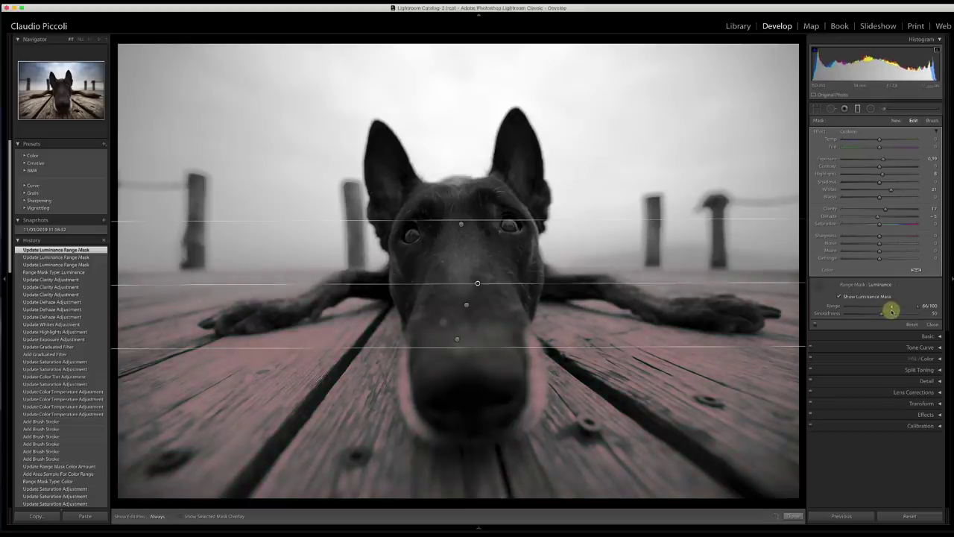
{"action": "left_click_drag", "start_coordinate": [892, 311], "coordinate": [891, 310]}
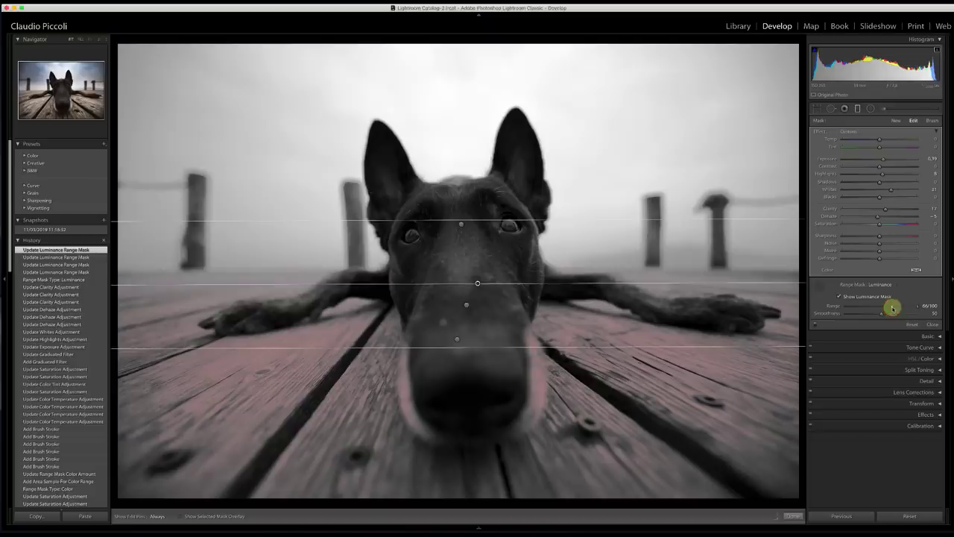
{"action": "left_click_drag", "start_coordinate": [892, 308], "coordinate": [888, 320]}
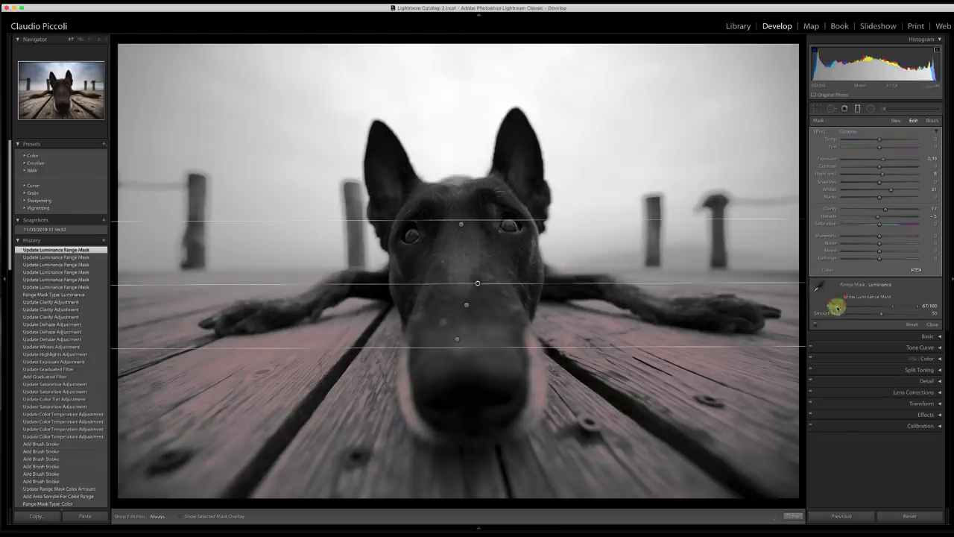
{"action": "left_click", "coordinate": [867, 306]}
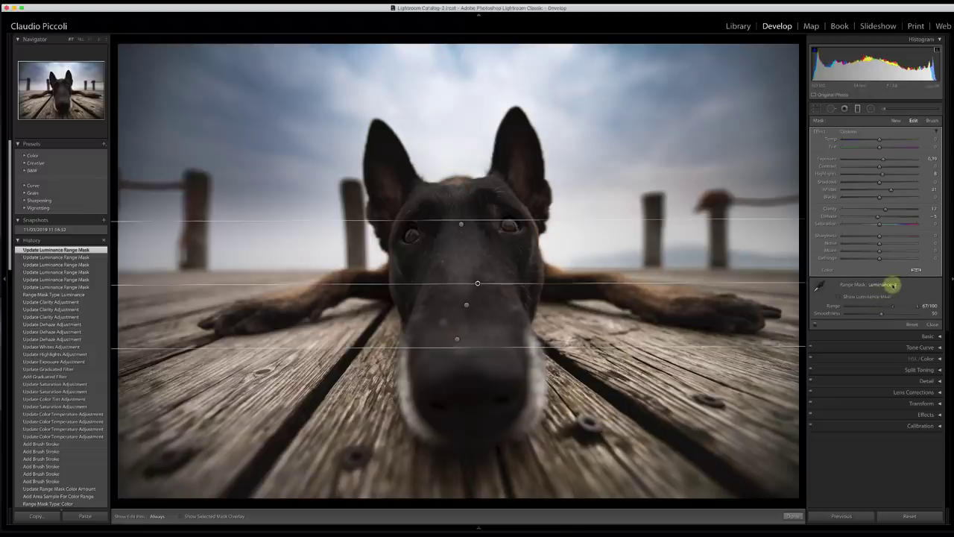
{"action": "left_click", "coordinate": [891, 284]}
{"action": "left_click", "coordinate": [887, 284]}
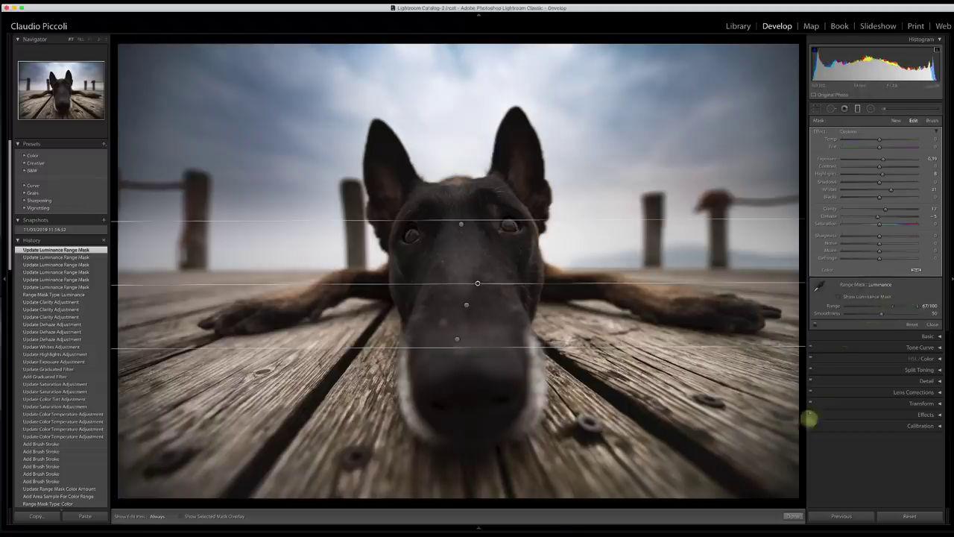
{"action": "left_click", "coordinate": [795, 512]}
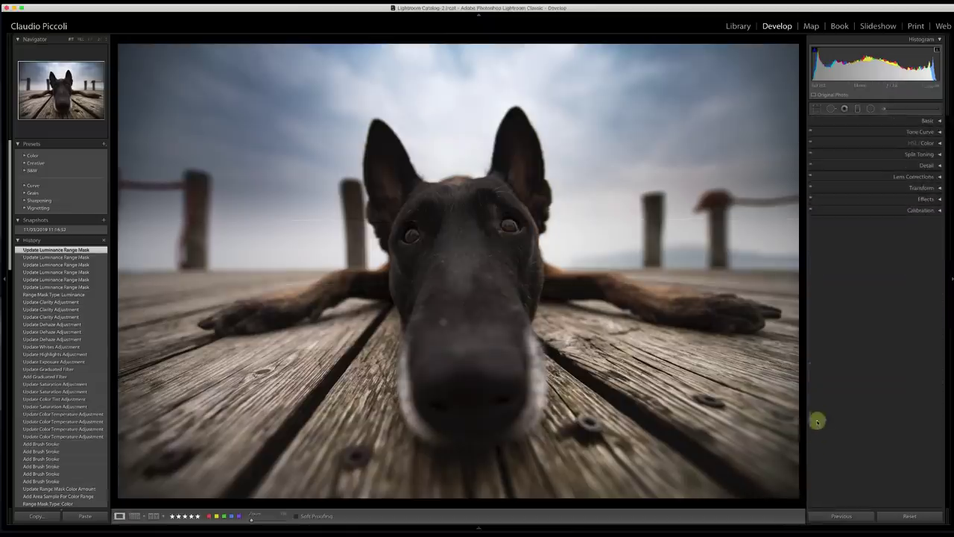
Reopen the graduated filters and examine the mask overlays of the deck and sky filters, ending on the fourth filter
{"action": "left_click", "coordinate": [857, 109]}
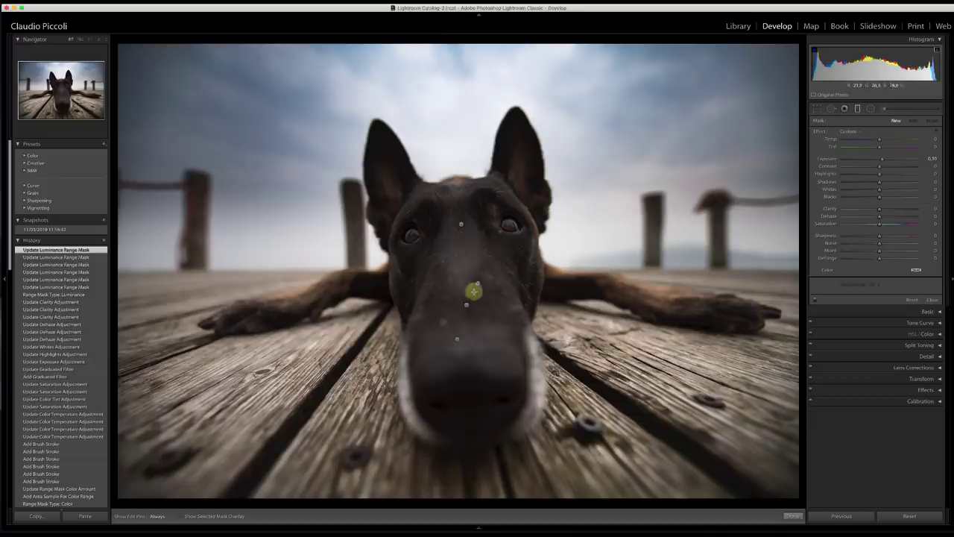
{"action": "left_click", "coordinate": [478, 283]}
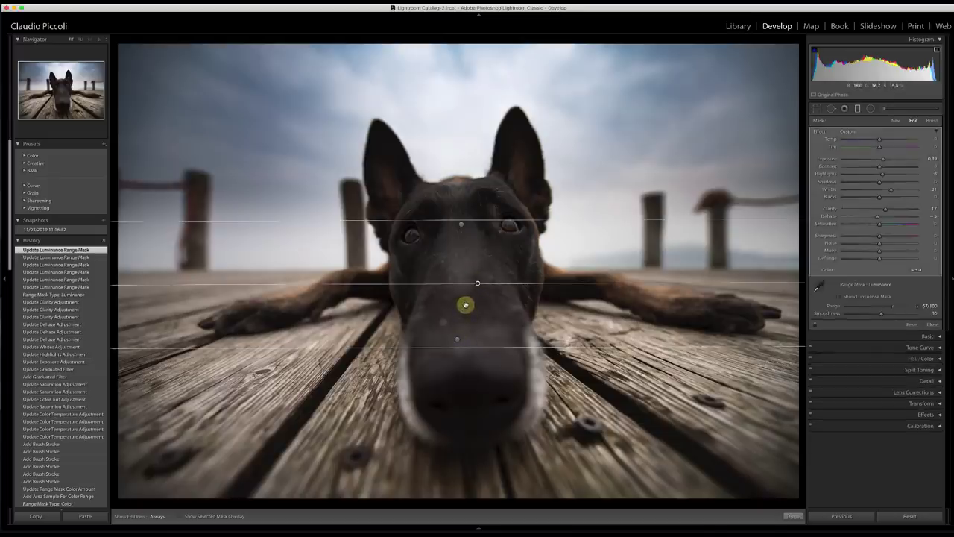
{"action": "left_click", "coordinate": [466, 304]}
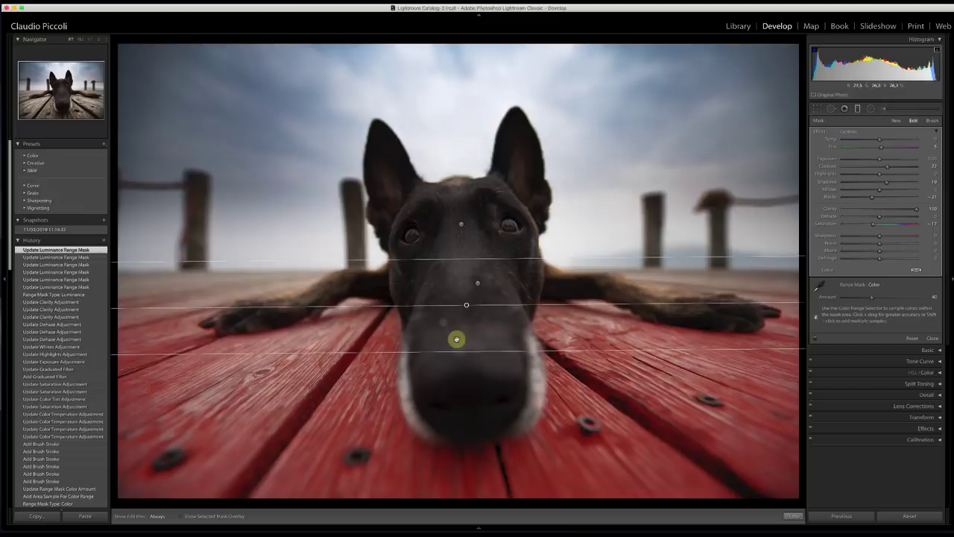
{"action": "left_click", "coordinate": [455, 340]}
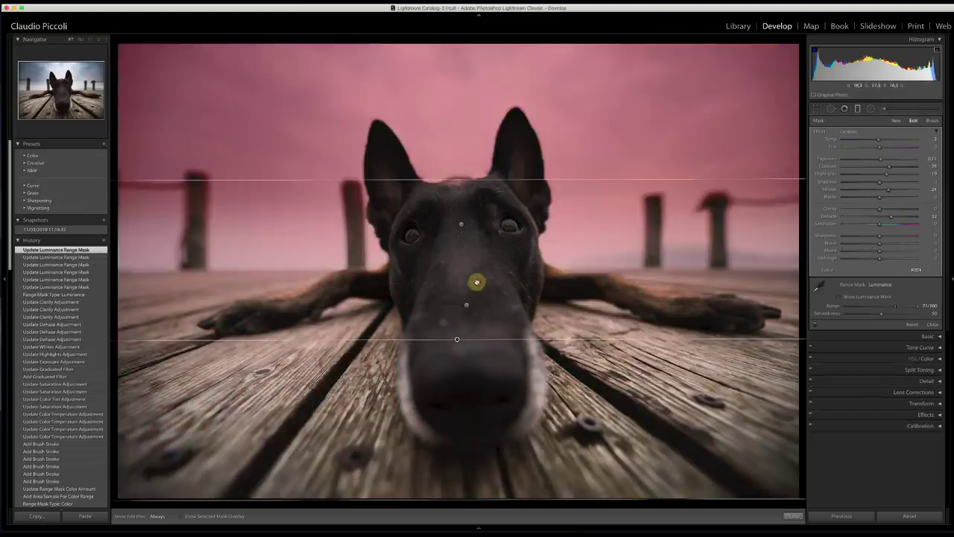
{"action": "left_click", "coordinate": [478, 283]}
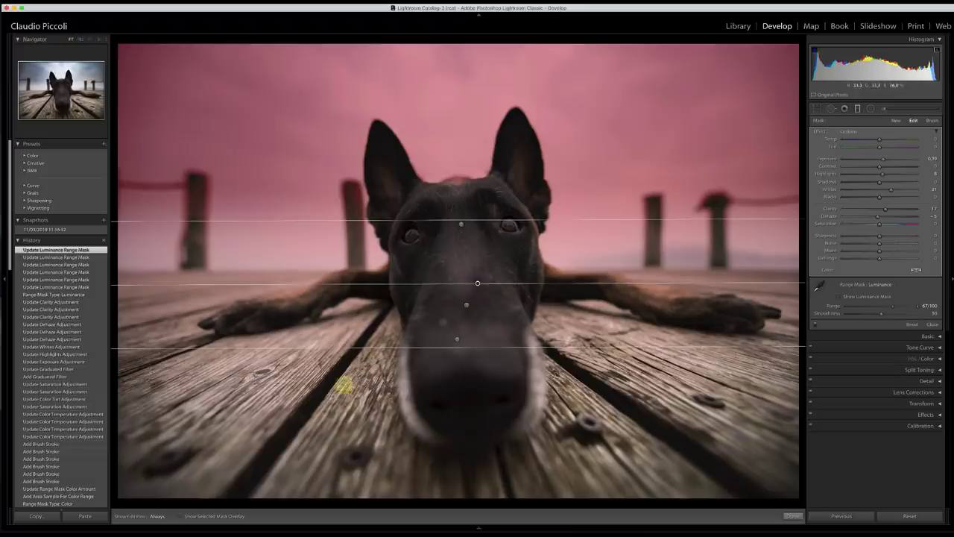
{"action": "left_click", "coordinate": [179, 516]}
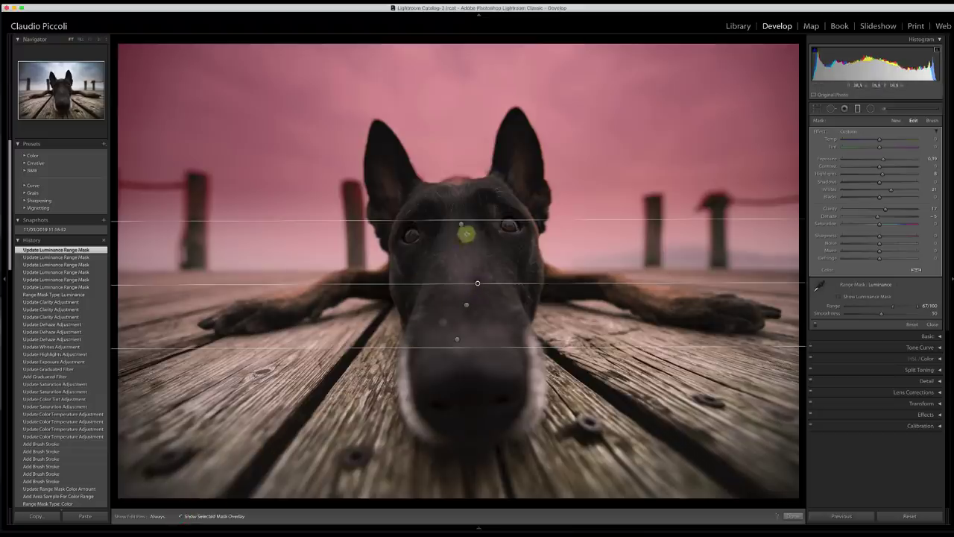
{"action": "left_click", "coordinate": [462, 224]}
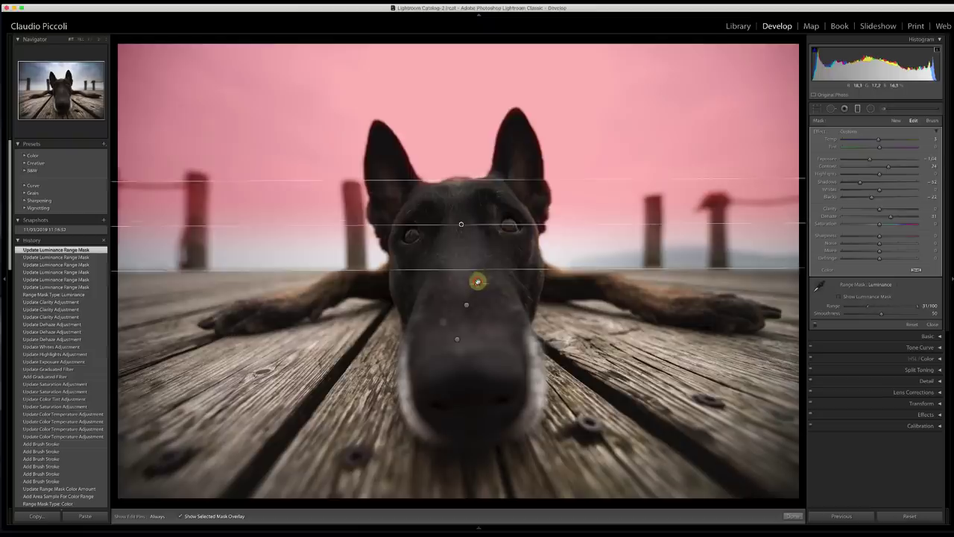
{"action": "left_click", "coordinate": [478, 281]}
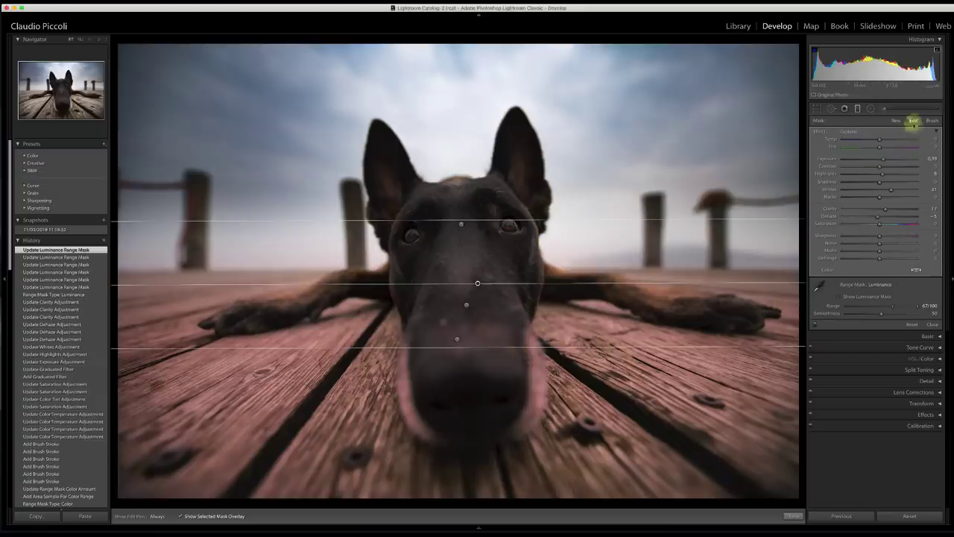
Add a short brush stroke to the fourth filter's mask on the deck, and hide the mask overlay
{"action": "left_click", "coordinate": [932, 120]}
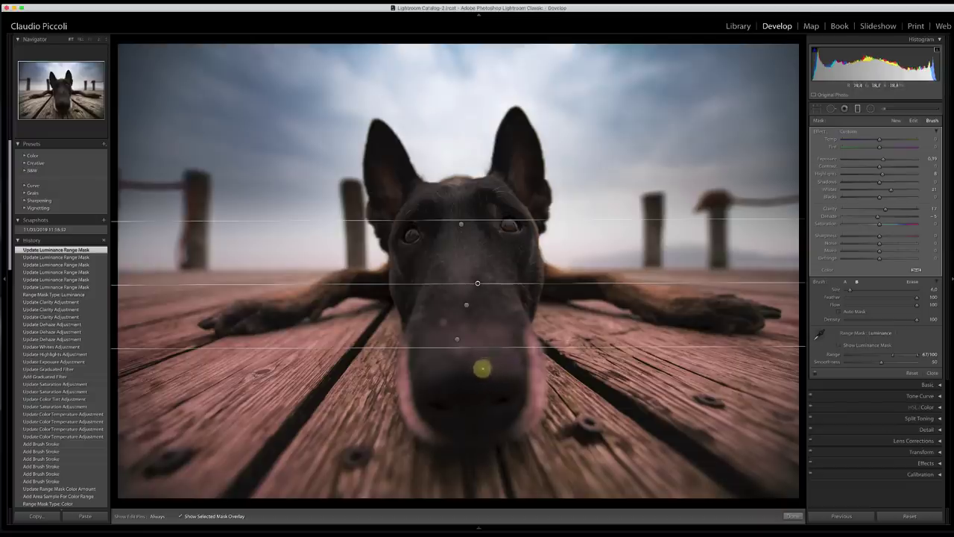
{"action": "key", "text": "h"}
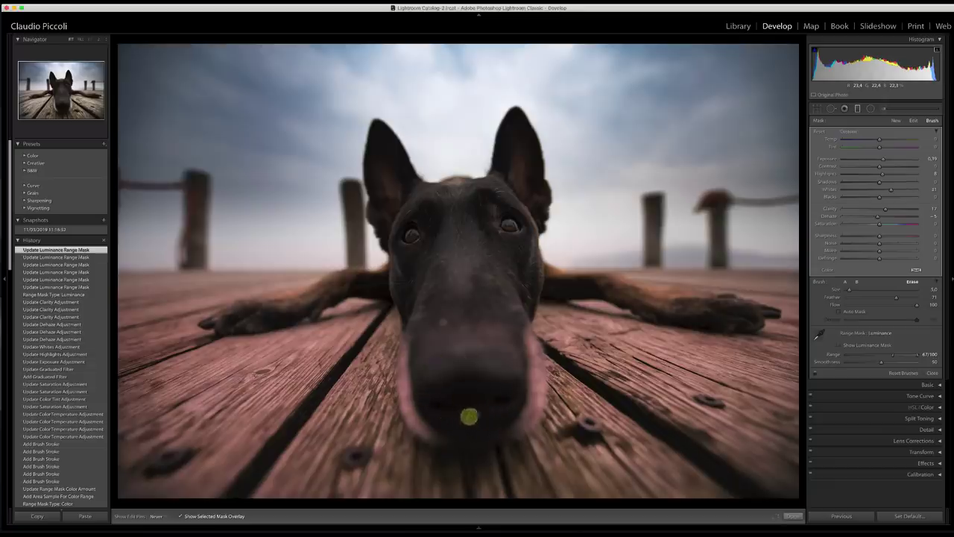
{"action": "left_click_drag", "start_coordinate": [712, 408], "coordinate": [742, 423]}
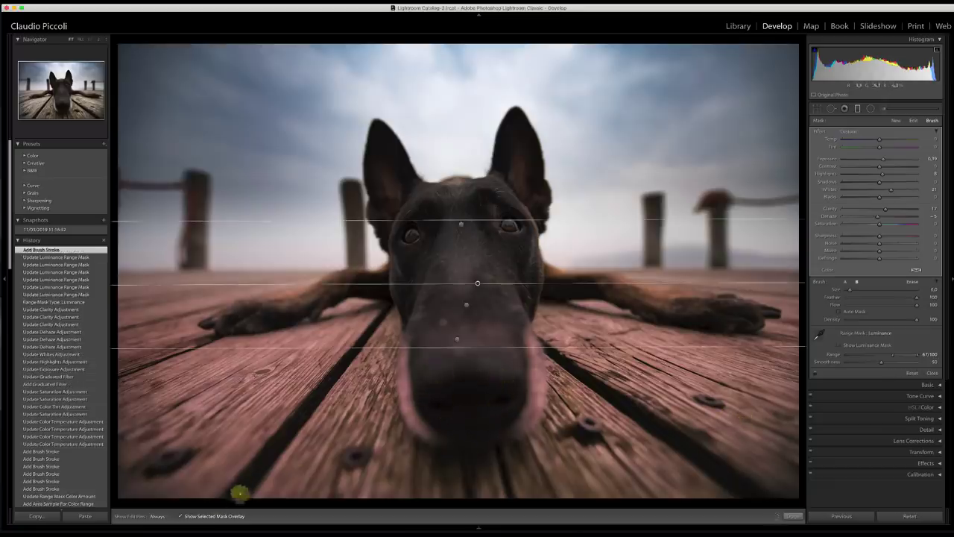
{"action": "left_click", "coordinate": [180, 516]}
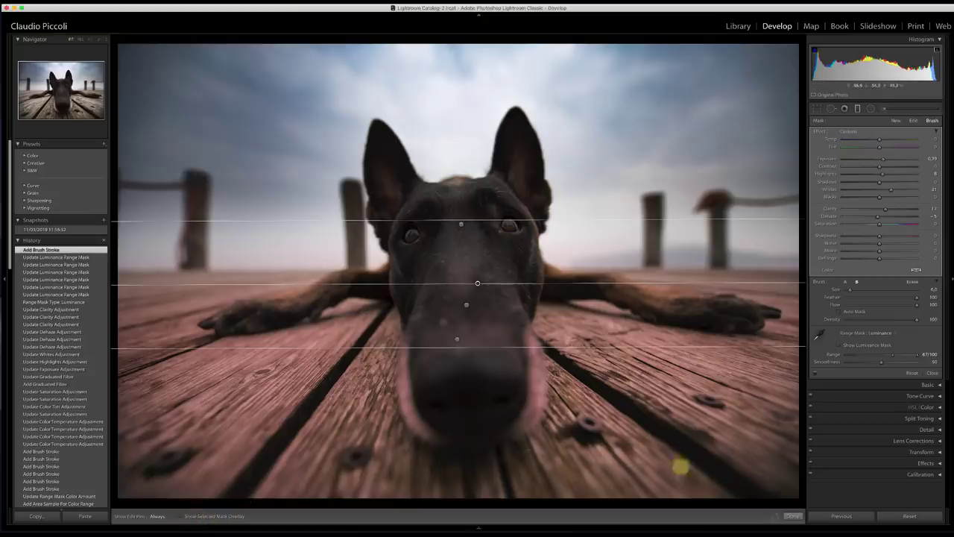
Close the graduated filter tool and compare the edited photo with its original version
{"action": "left_click", "coordinate": [792, 515]}
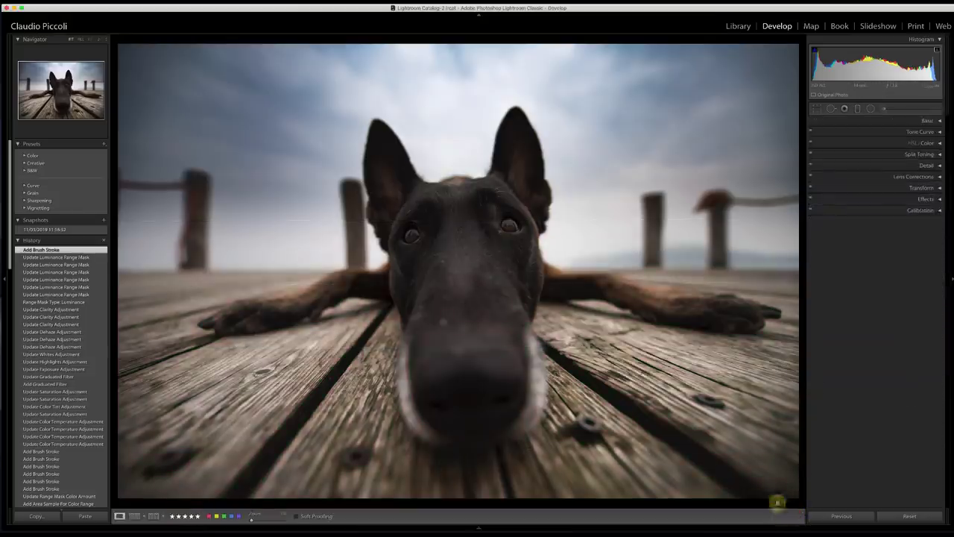
{"action": "key", "text": "backslash"}
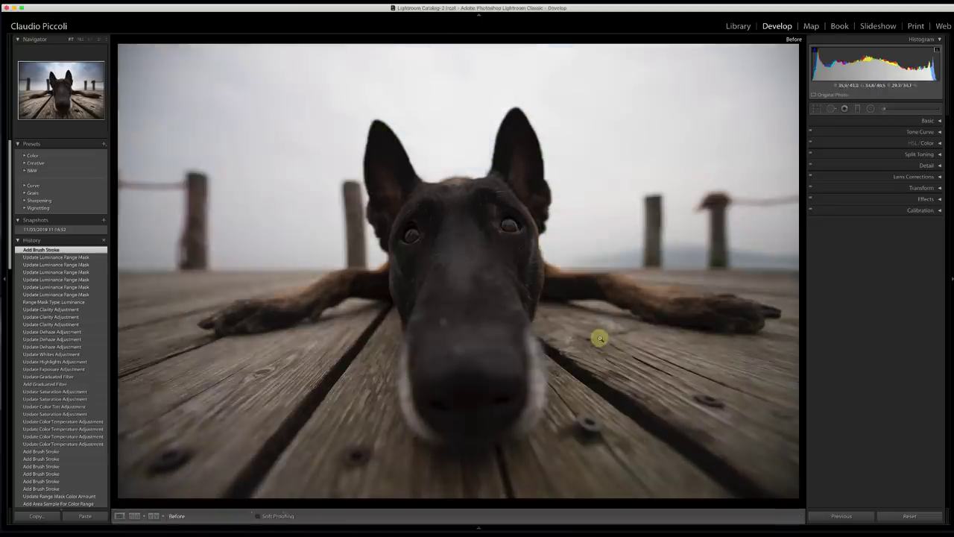
{"action": "key", "text": "backslash"}
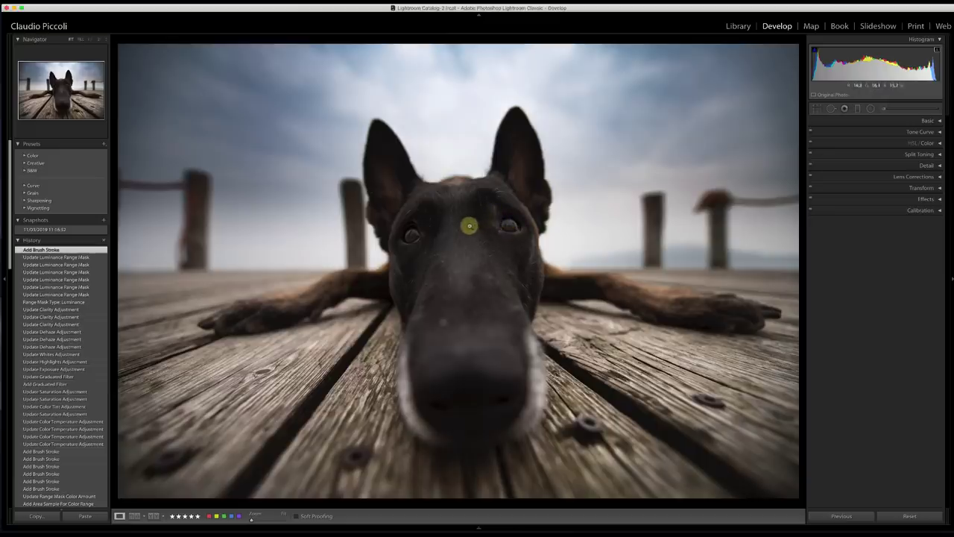
Paint over both of the dog's eyes using the adjustment brush at size 5.4 and feather 53
{"action": "left_click", "coordinate": [467, 224]}
{"action": "left_click", "coordinate": [467, 224]}
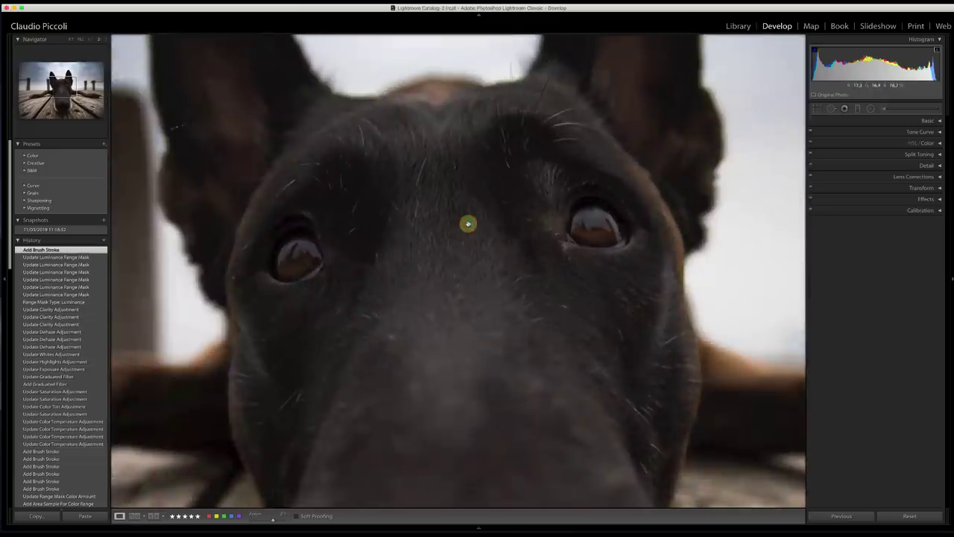
{"action": "left_click", "coordinate": [885, 109]}
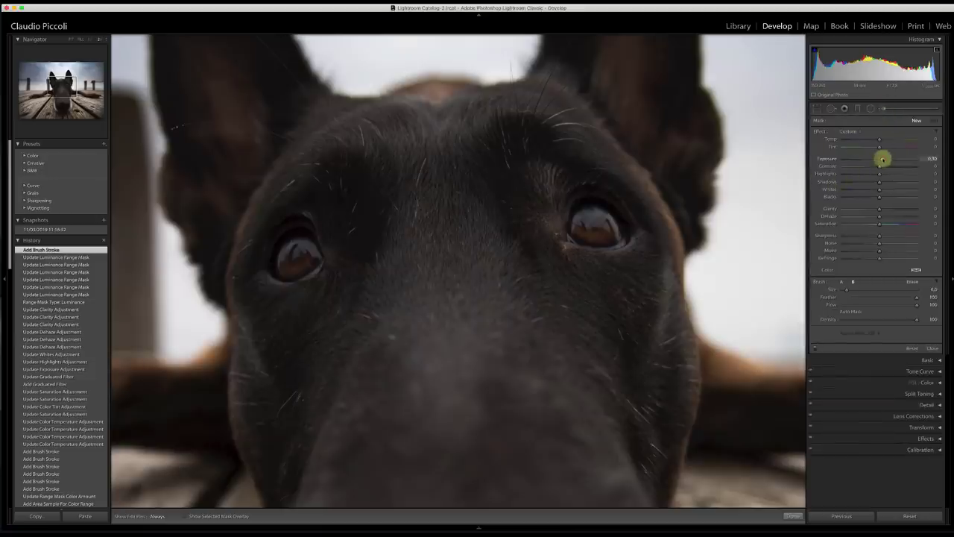
{"action": "left_click_drag", "start_coordinate": [882, 159], "coordinate": [887, 158]}
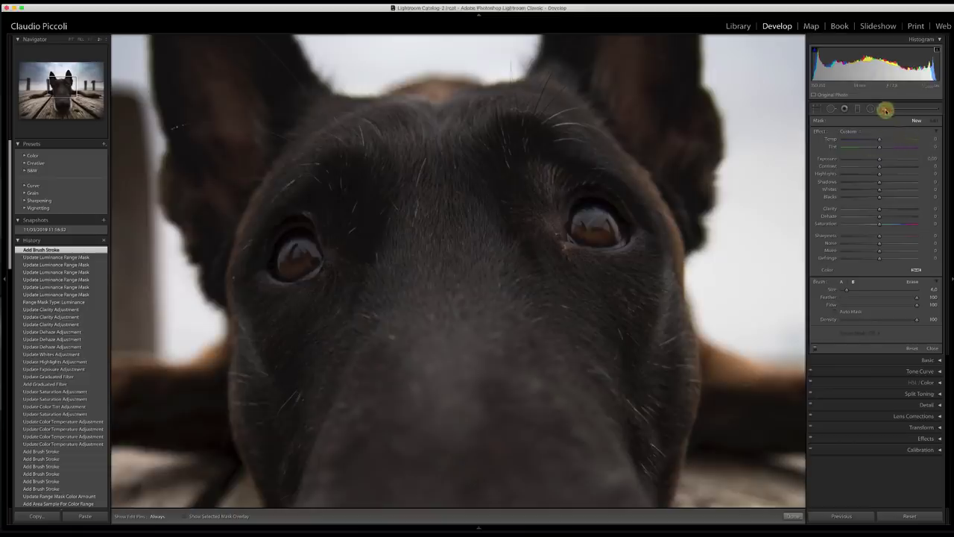
{"action": "left_click", "coordinate": [885, 110]}
{"action": "left_click", "coordinate": [887, 110]}
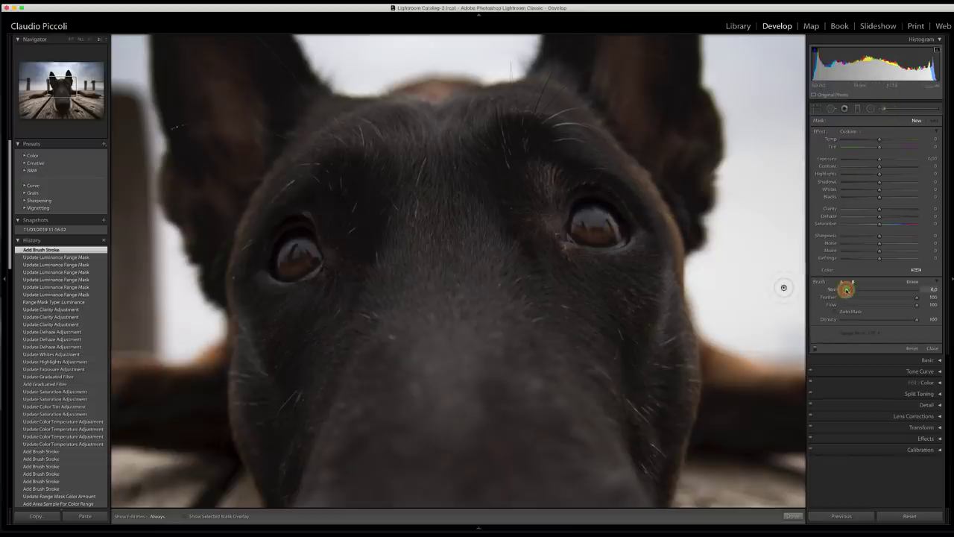
{"action": "left_click_drag", "start_coordinate": [846, 290], "coordinate": [881, 298]}
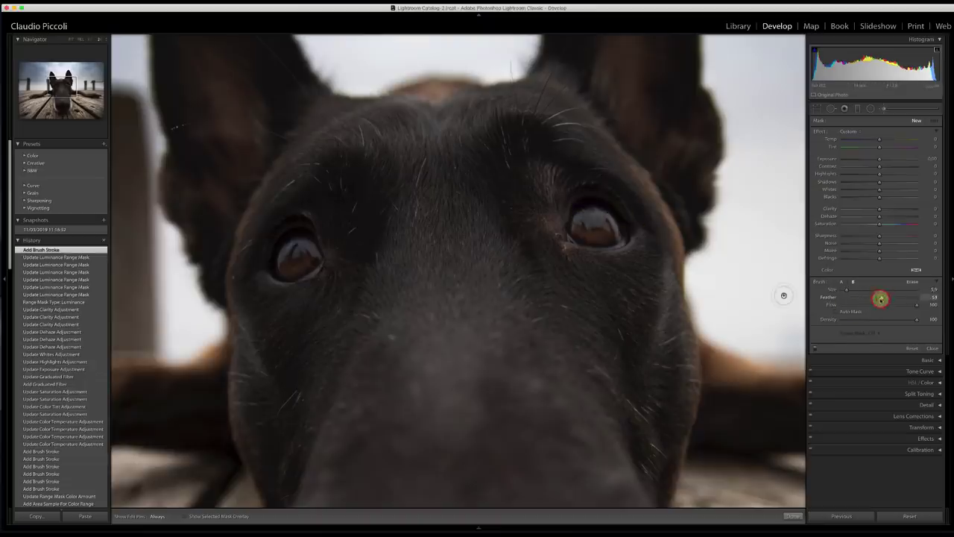
{"action": "mouse_move", "coordinate": [620, 227]}
{"action": "left_mouse_down"}
{"action": "mouse_move", "coordinate": [589, 218]}
{"action": "mouse_move", "coordinate": [607, 224]}
{"action": "mouse_move", "coordinate": [587, 230]}
{"action": "mouse_move", "coordinate": [612, 231]}
{"action": "mouse_move", "coordinate": [576, 228]}
{"action": "mouse_move", "coordinate": [601, 218]}
{"action": "mouse_move", "coordinate": [613, 236]}
{"action": "mouse_move", "coordinate": [598, 226]}
{"action": "mouse_move", "coordinate": [425, 239]}
{"action": "left_mouse_up"}
{"action": "mouse_move", "coordinate": [297, 254]}
{"action": "left_mouse_down"}
{"action": "mouse_move", "coordinate": [286, 251]}
{"action": "mouse_move", "coordinate": [300, 257]}
{"action": "mouse_move", "coordinate": [311, 248]}
{"action": "mouse_move", "coordinate": [284, 266]}
{"action": "mouse_move", "coordinate": [307, 257]}
{"action": "left_mouse_up"}
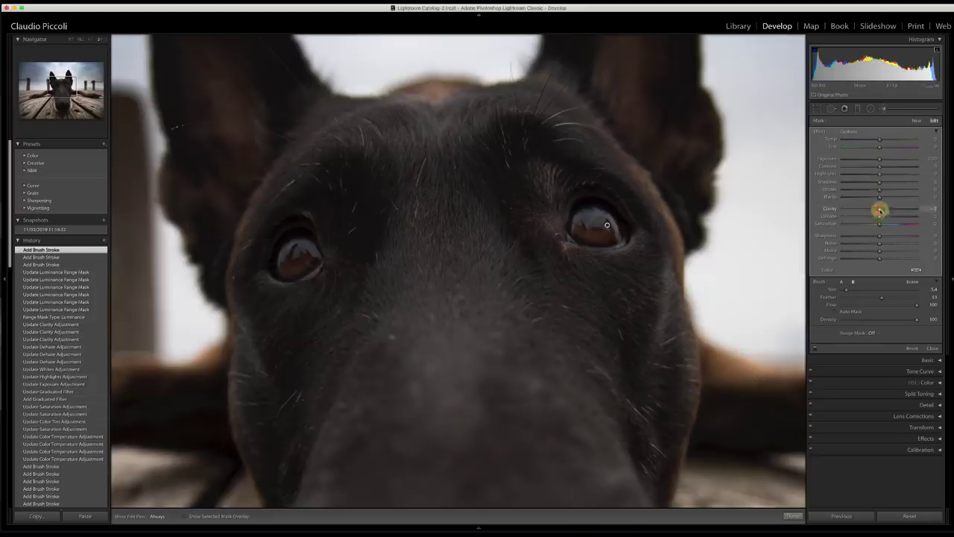
Set the eye brush to clarity 100, whites 18, highlights 8, exposure 0.76 and noise 21, and close the brush
{"action": "mouse_move", "coordinate": [880, 209]}
{"action": "left_mouse_down"}
{"action": "mouse_move", "coordinate": [923, 215]}
{"action": "mouse_move", "coordinate": [878, 179]}
{"action": "mouse_move", "coordinate": [886, 157]}
{"action": "left_mouse_up"}
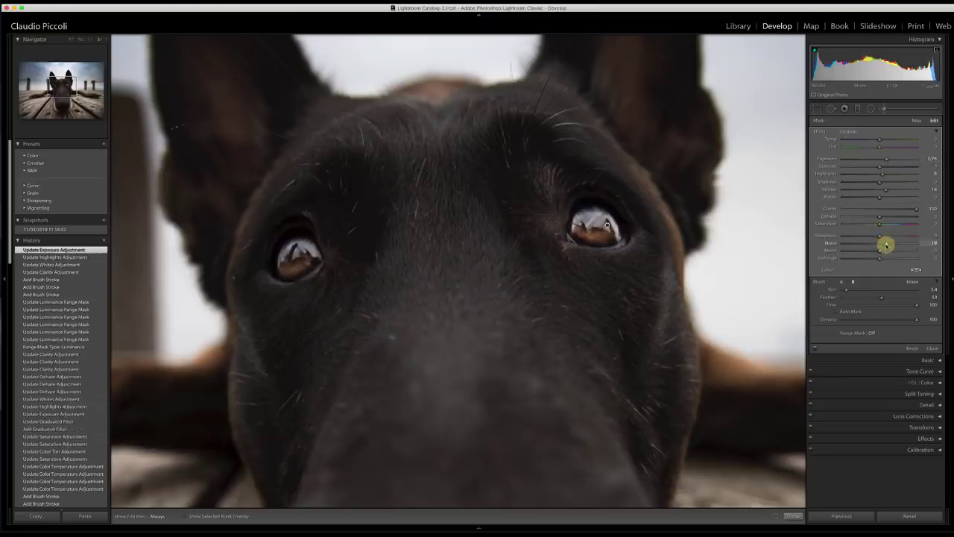
{"action": "left_click_drag", "start_coordinate": [886, 244], "coordinate": [888, 244]}
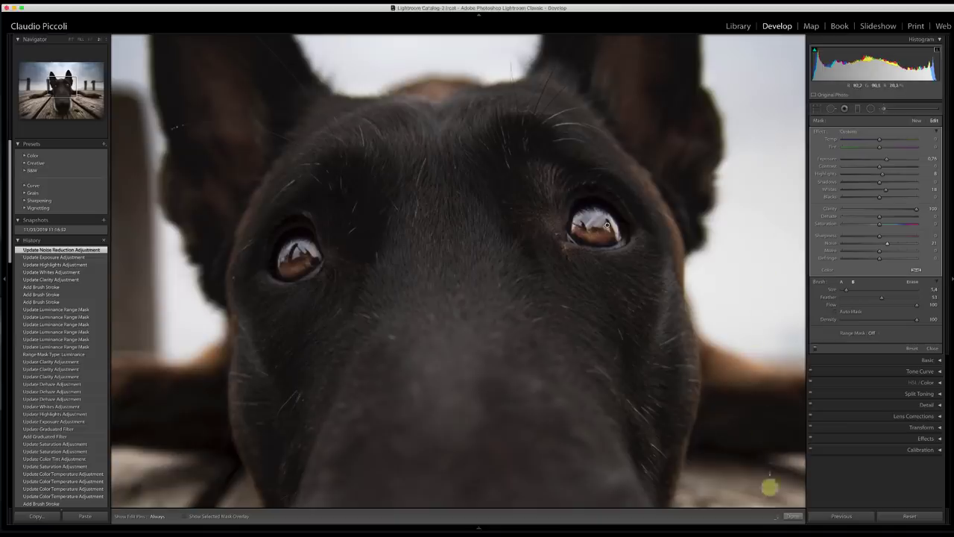
{"action": "left_click", "coordinate": [791, 516]}
{"action": "left_click", "coordinate": [498, 328]}
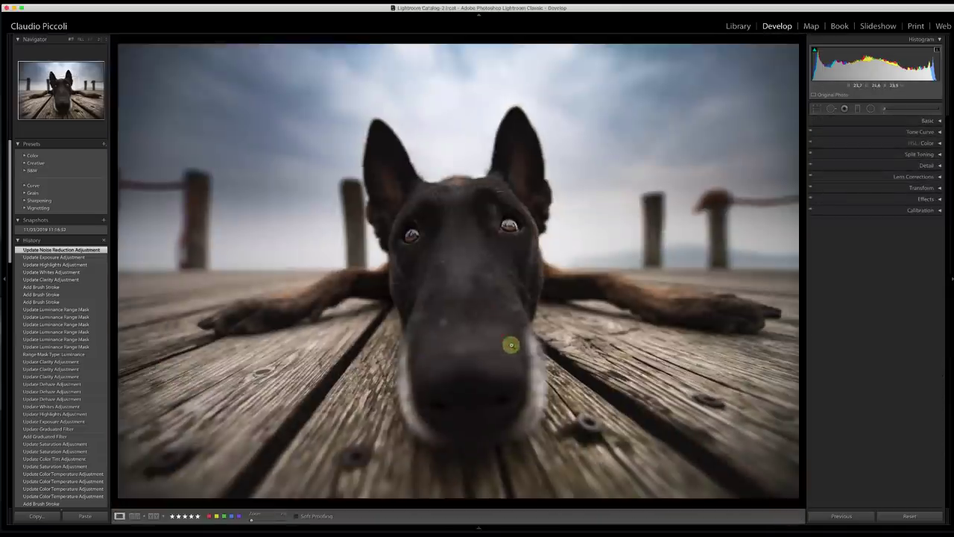
Compare the photo with brightened eyes against its original version
{"action": "key", "text": "backslash"}
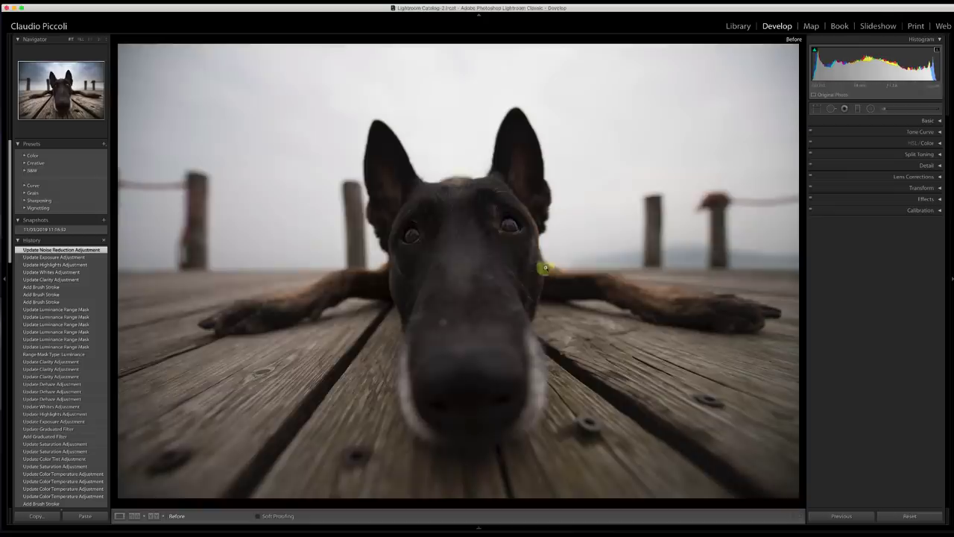
{"action": "key", "text": "backslash"}
{"action": "key", "text": "backslash"}
{"action": "key", "text": "backslash"}
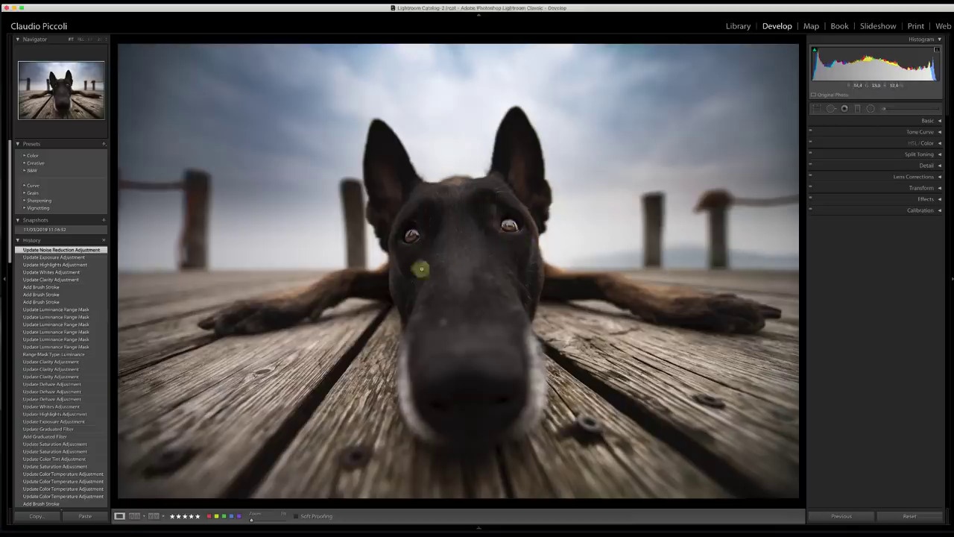
Add a radial filter centred between the dog's eyes with exposure 0.64, and invert its mask to affect the inside
{"action": "left_click", "coordinate": [869, 110]}
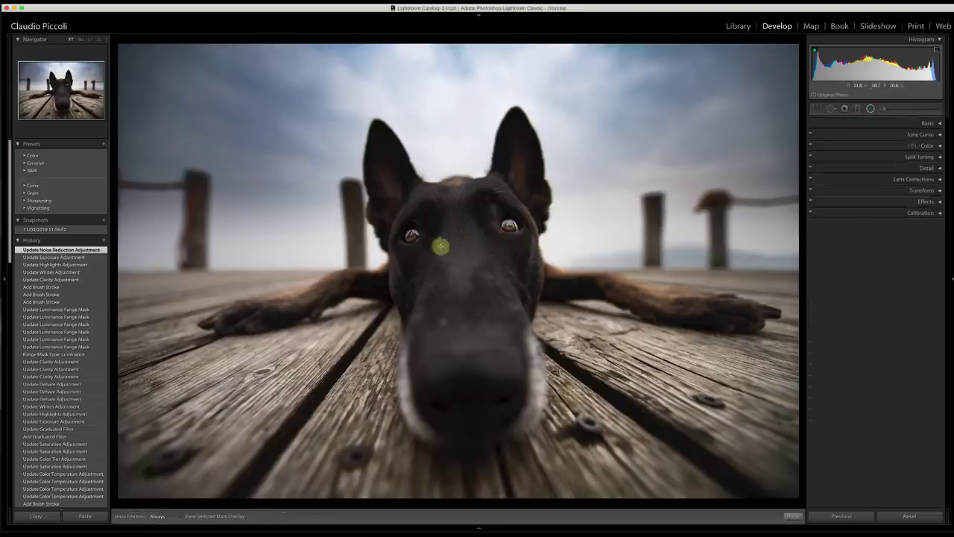
{"action": "left_click_drag", "start_coordinate": [461, 237], "coordinate": [376, 153]}
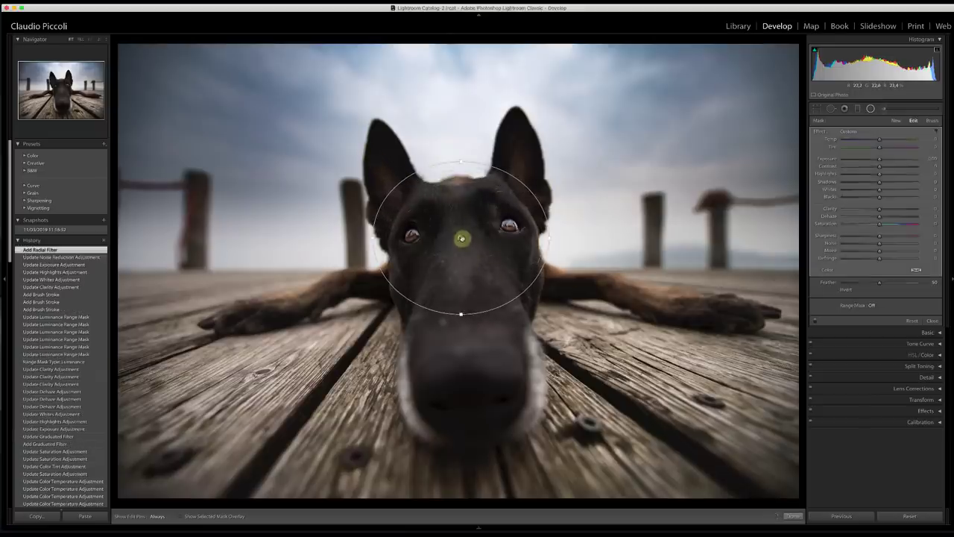
{"action": "left_click", "coordinate": [460, 236]}
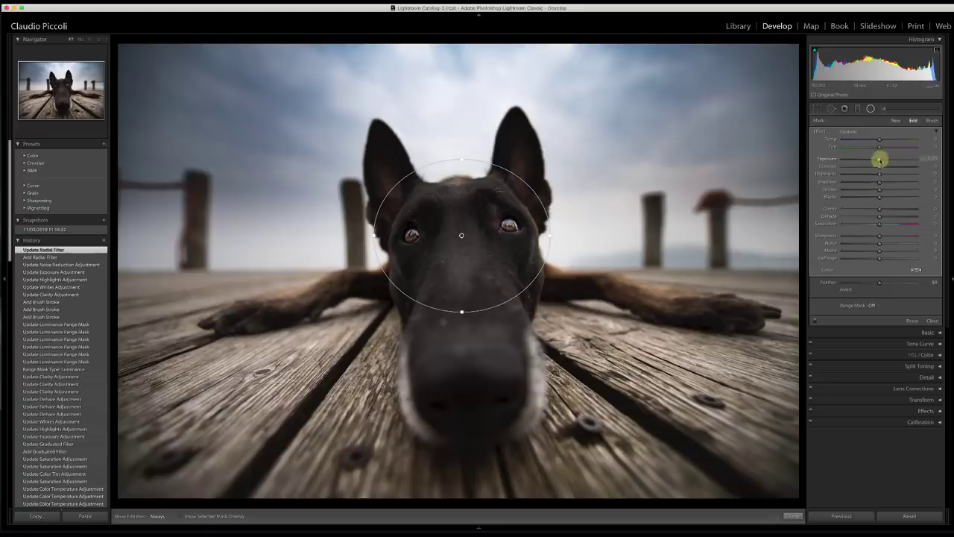
{"action": "left_click_drag", "start_coordinate": [883, 159], "coordinate": [889, 159]}
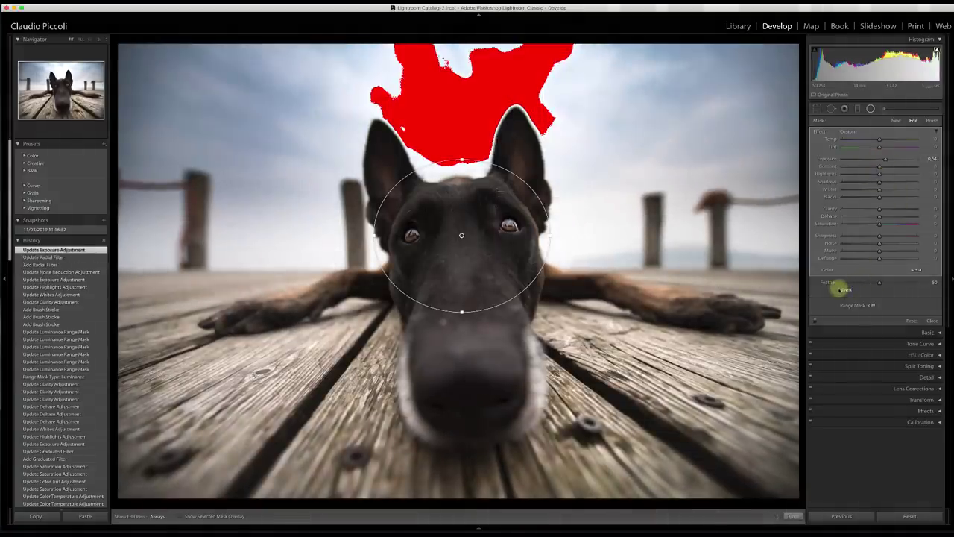
{"action": "left_click", "coordinate": [836, 289]}
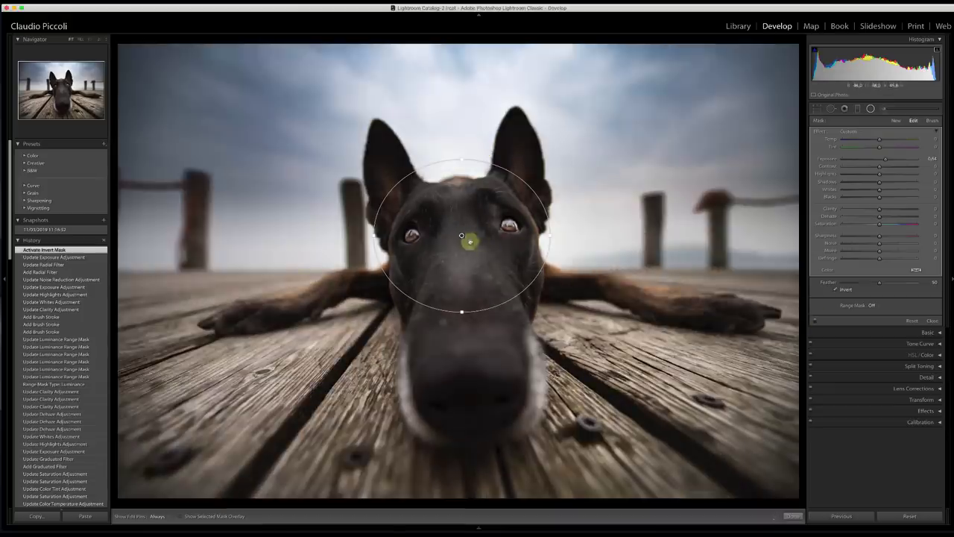
Reshape and recentre the radial filter around the dog's face, set its exposure to 0.70, and close the tool
{"action": "left_click_drag", "start_coordinate": [461, 312], "coordinate": [458, 328]}
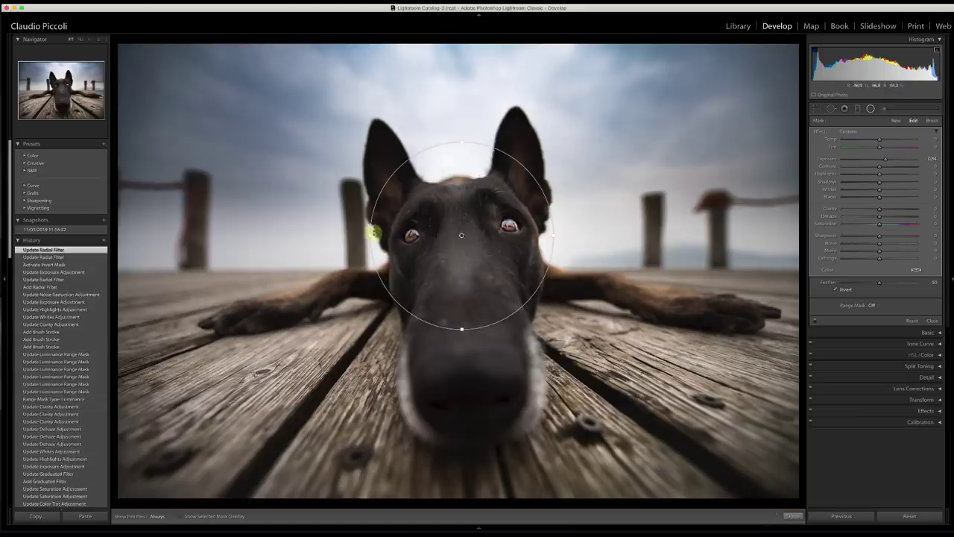
{"action": "left_click_drag", "start_coordinate": [371, 232], "coordinate": [369, 236]}
{"action": "left_click_drag", "start_coordinate": [454, 230], "coordinate": [460, 232]}
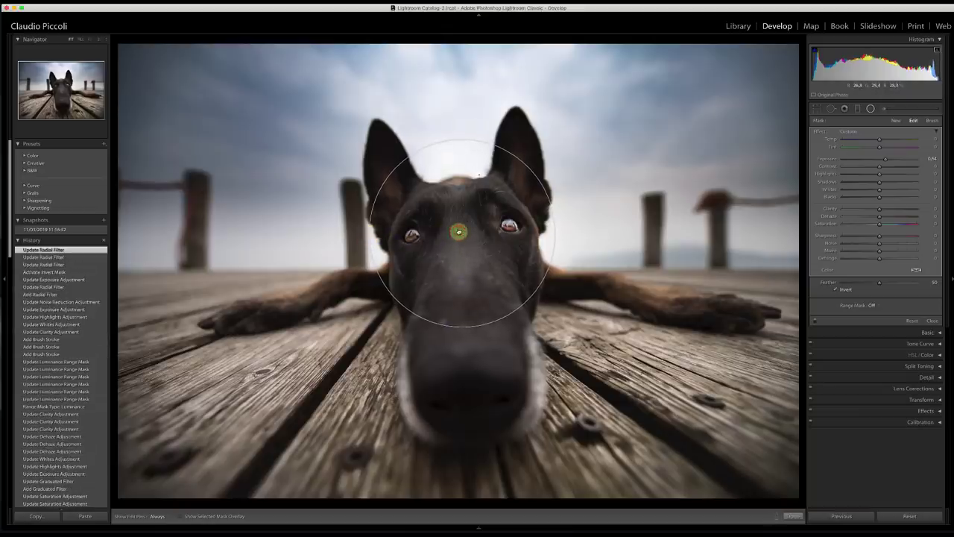
{"action": "left_click_drag", "start_coordinate": [886, 161], "coordinate": [885, 161]}
{"action": "left_click", "coordinate": [478, 138]}
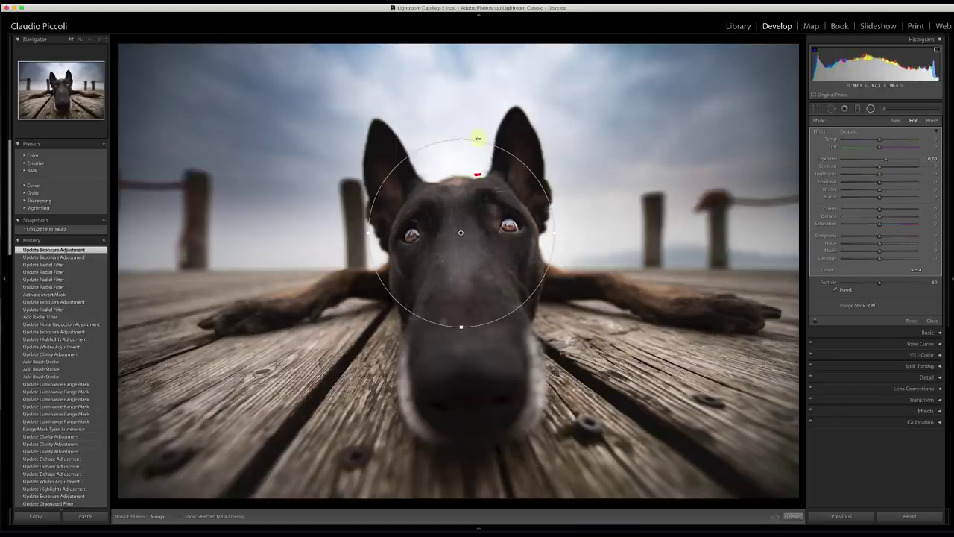
{"action": "left_click_drag", "start_coordinate": [462, 139], "coordinate": [462, 151]}
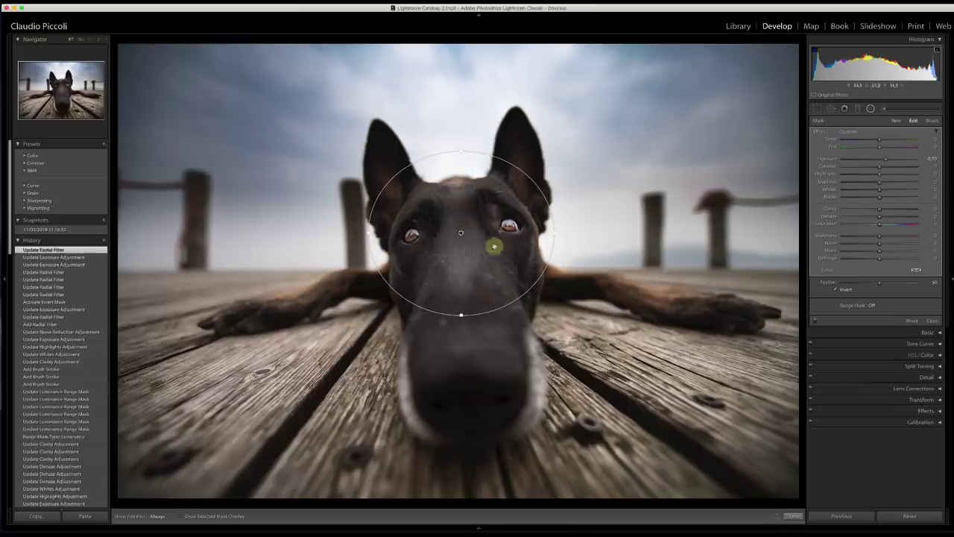
{"action": "left_click", "coordinate": [792, 515]}
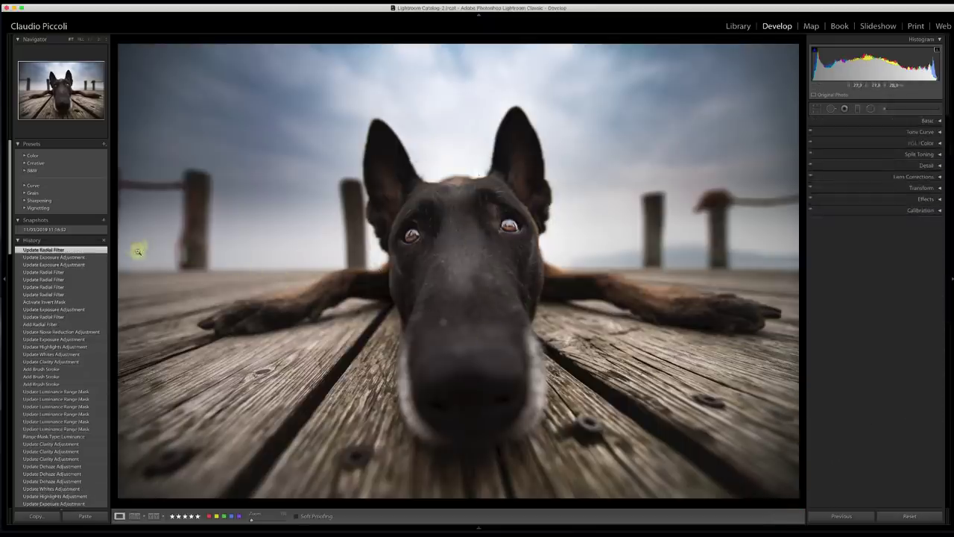
Save the current edit as a new snapshot named "after"
{"action": "left_click", "coordinate": [103, 220]}
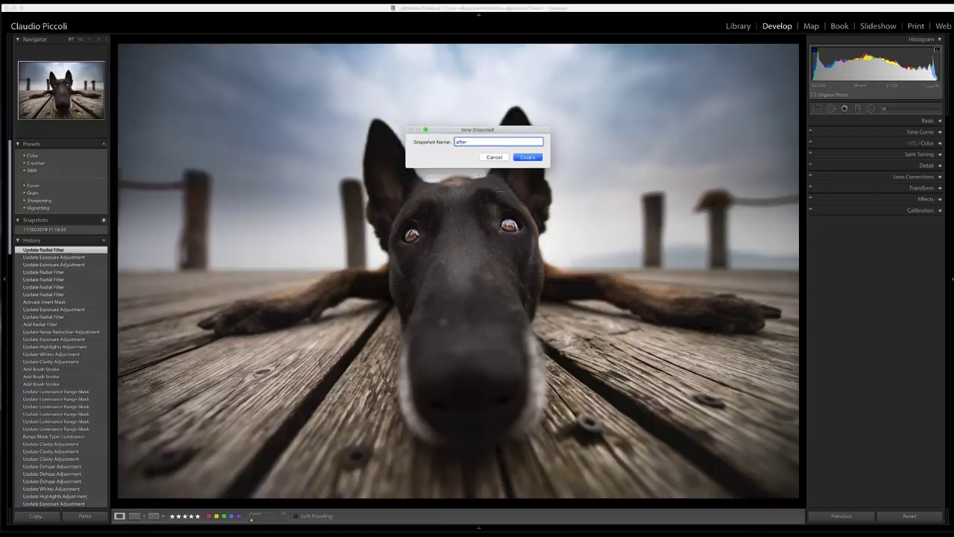
{"action": "type", "text": "after"}
{"action": "left_click", "coordinate": [540, 159]}
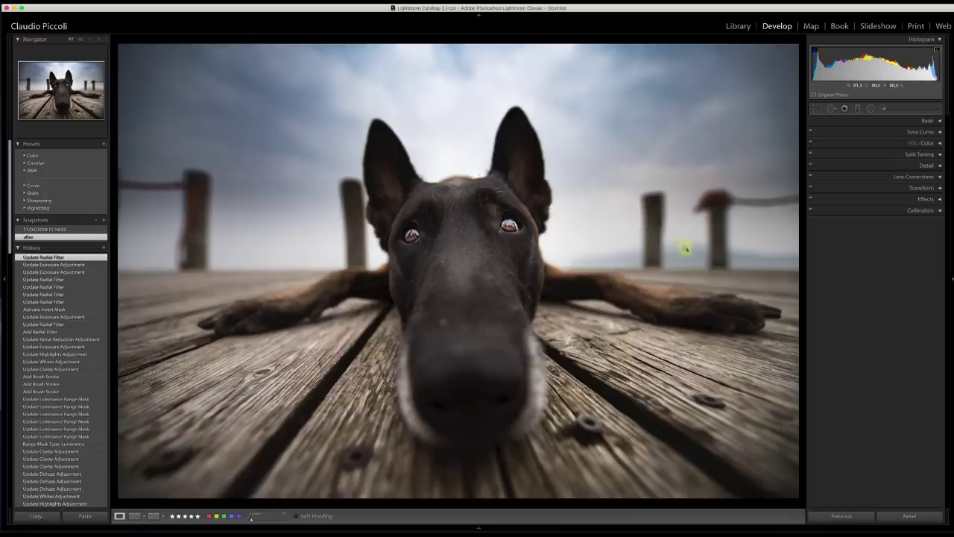
Compare the edited photo including the face radial filter with the original several times
{"action": "key", "text": "backslash"}
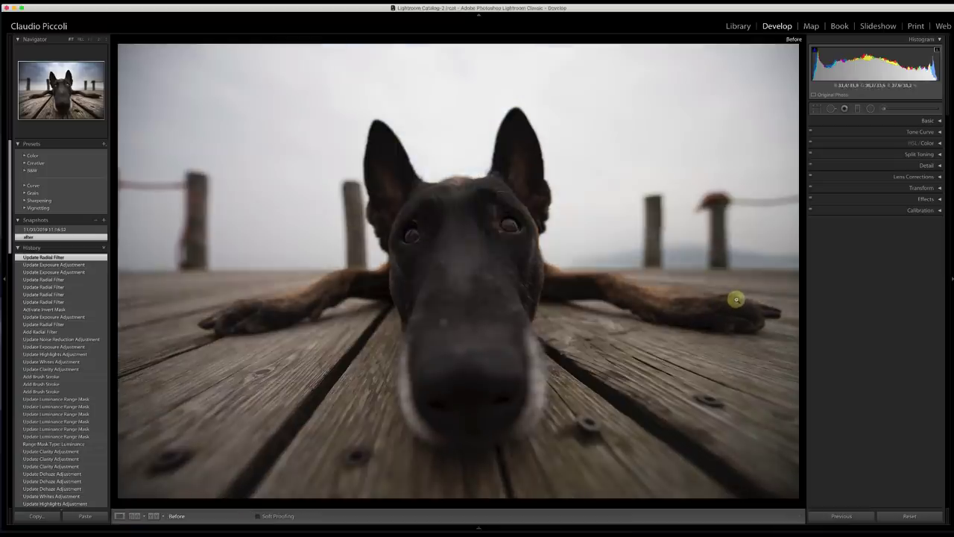
{"action": "key", "text": "backslash"}
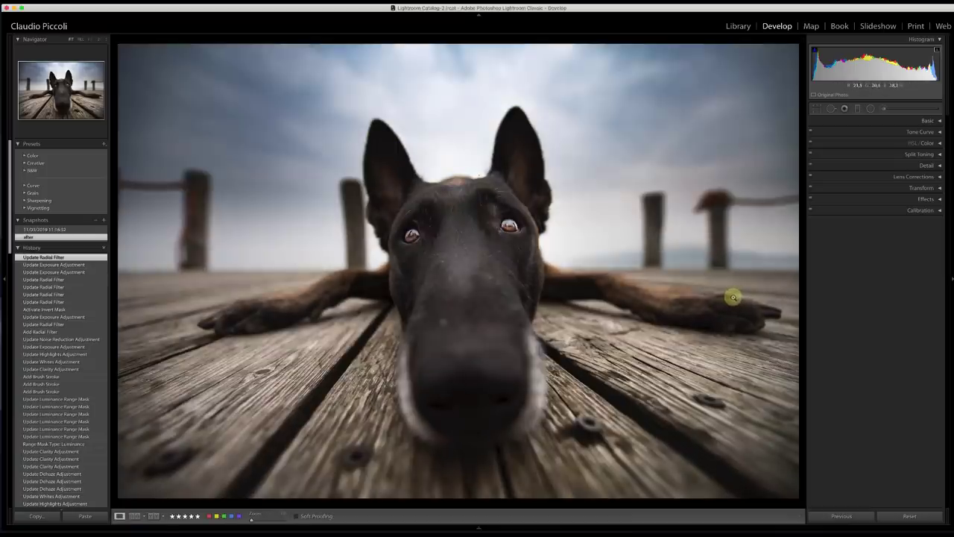
{"action": "key", "text": "backslash"}
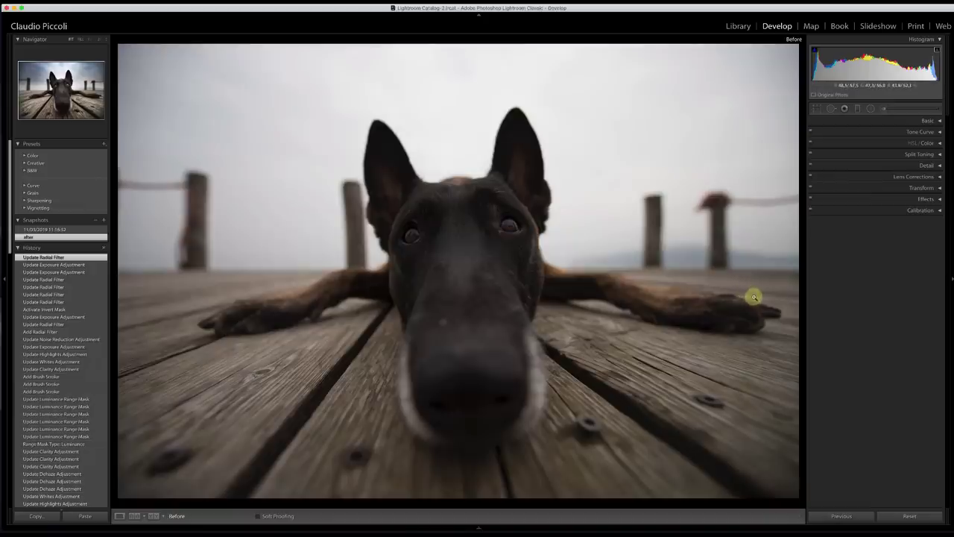
{"action": "key", "text": "backslash"}
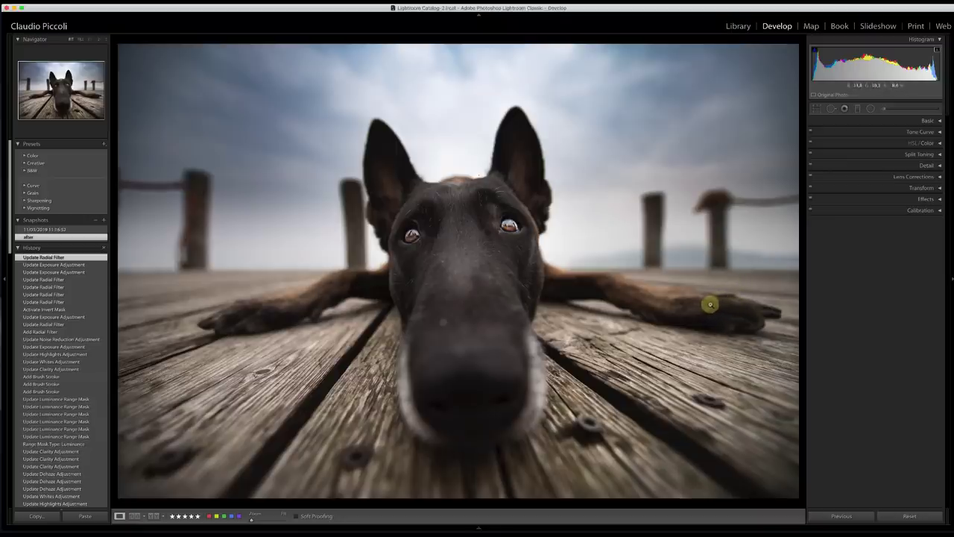
{"action": "key", "text": "backslash"}
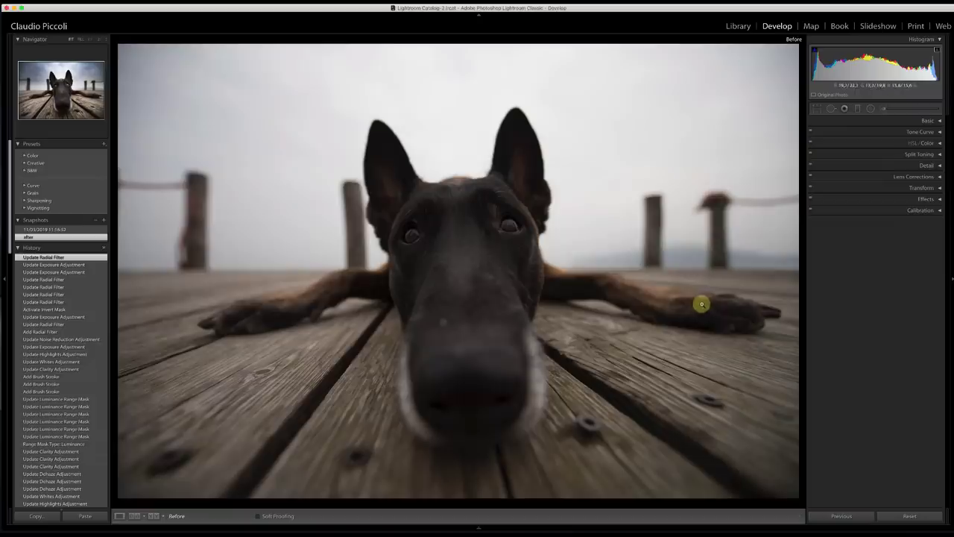
{"action": "key", "text": "backslash"}
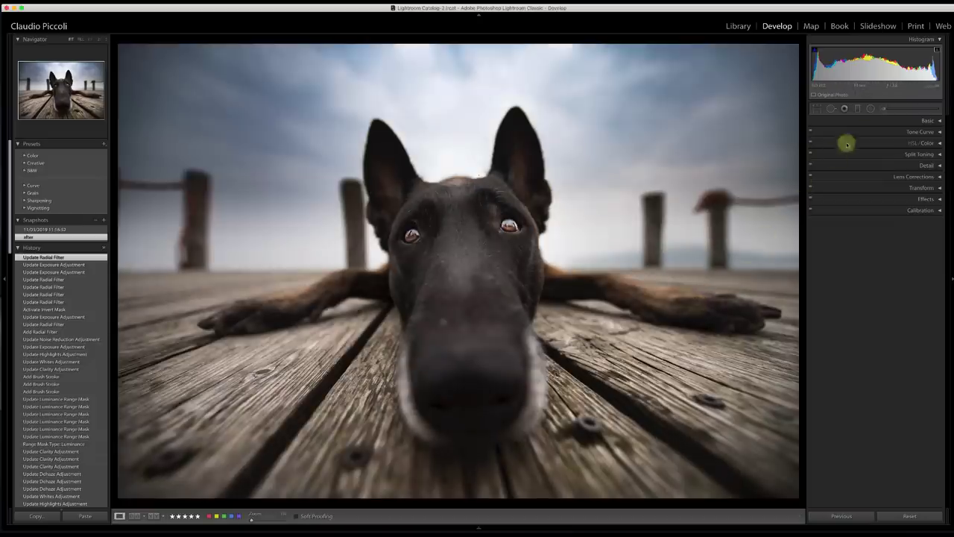
Reopen the brush adjustment on the dog's eyes, set its temperature to 15, and close the brush
{"action": "left_click", "coordinate": [870, 108]}
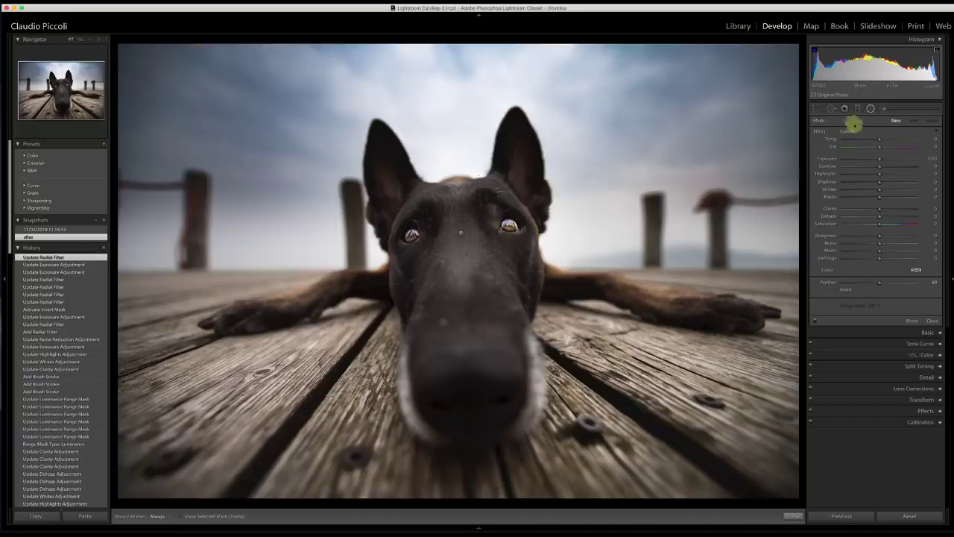
{"action": "left_click", "coordinate": [884, 109]}
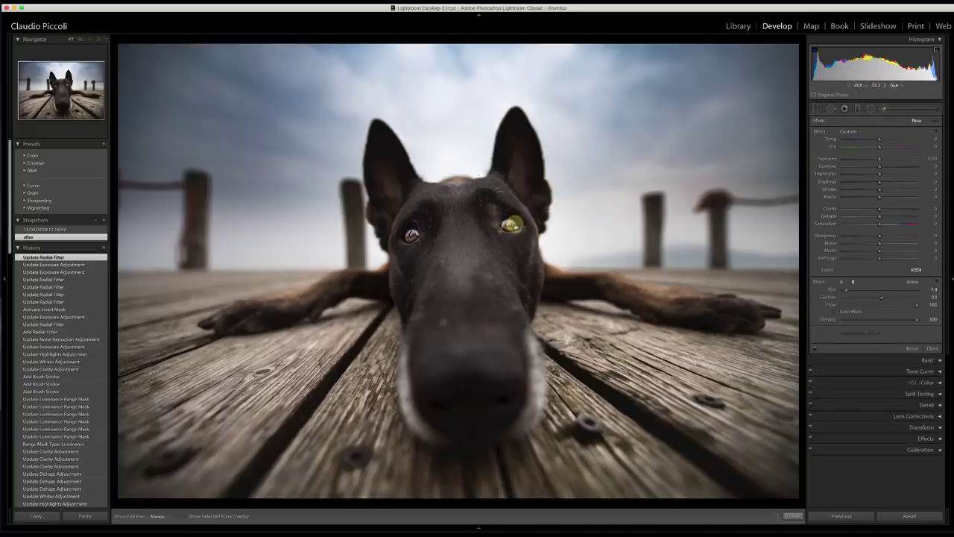
{"action": "left_click", "coordinate": [511, 223]}
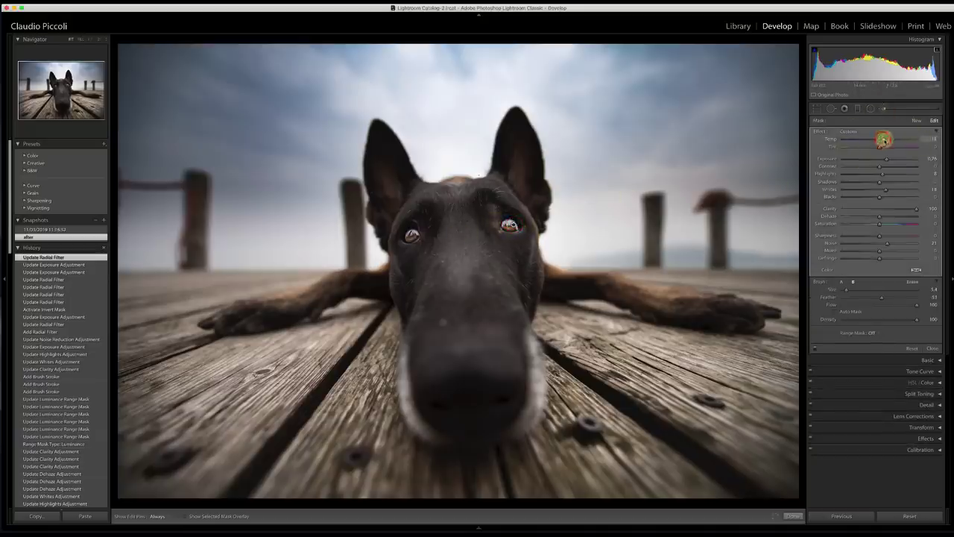
{"action": "left_click_drag", "start_coordinate": [883, 140], "coordinate": [885, 140]}
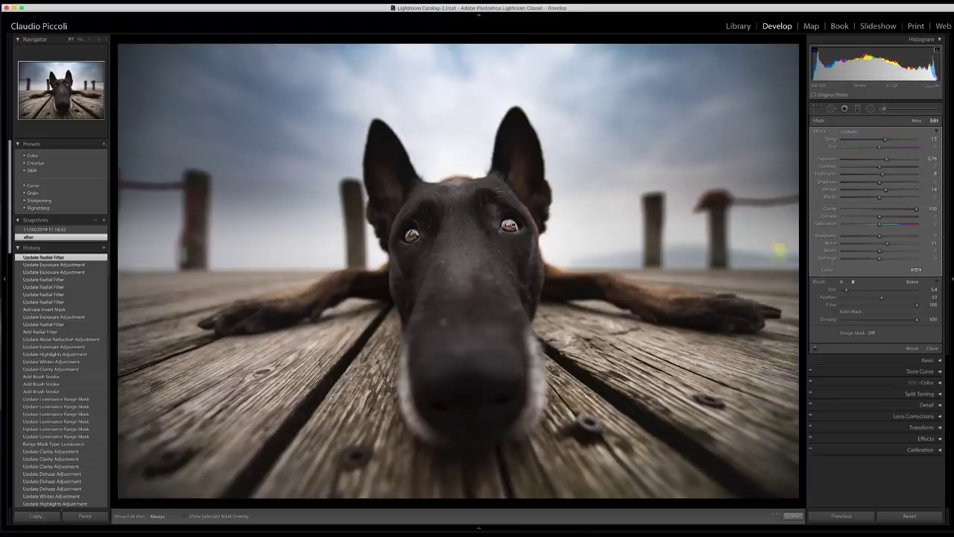
{"action": "left_click", "coordinate": [793, 515]}
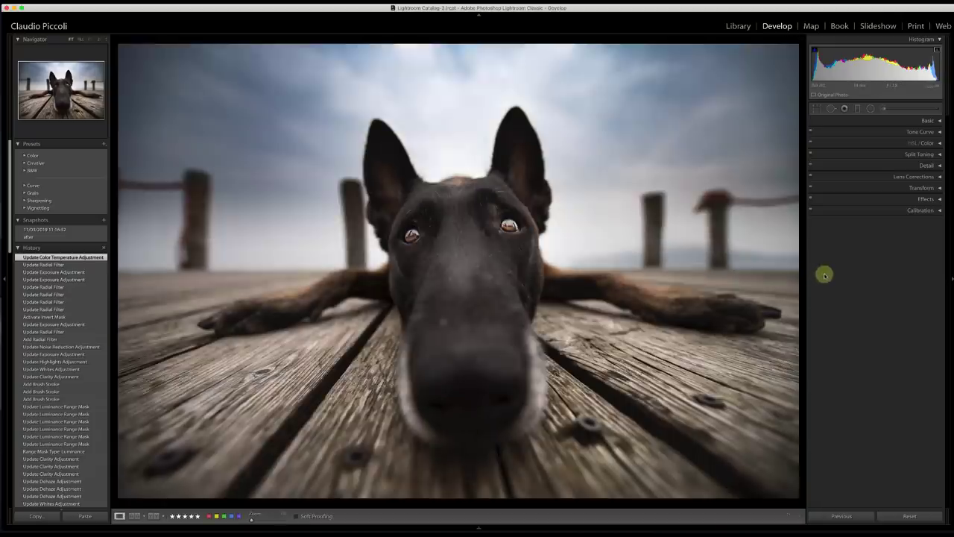
Compare the finished photo with its original version repeatedly, ending on the edited version
{"action": "key", "text": "backslash"}
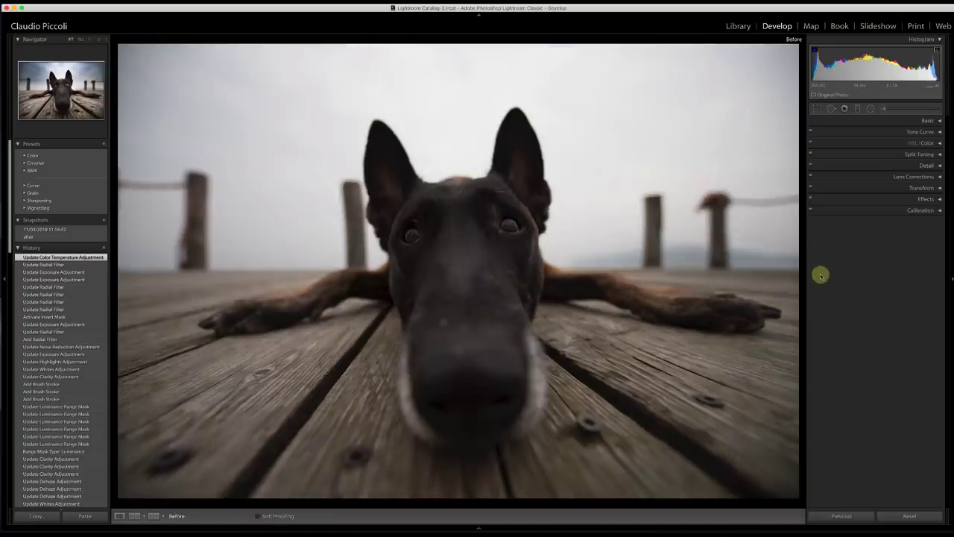
{"action": "key", "text": "backslash"}
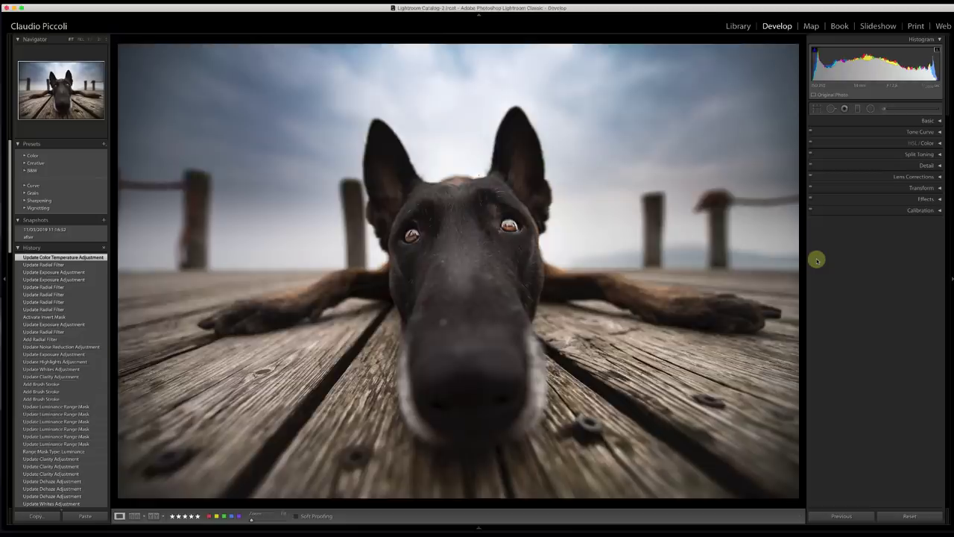
{"action": "key", "text": "backslash"}
{"action": "key", "text": "backslash"}
{"action": "key", "text": "backslash"}
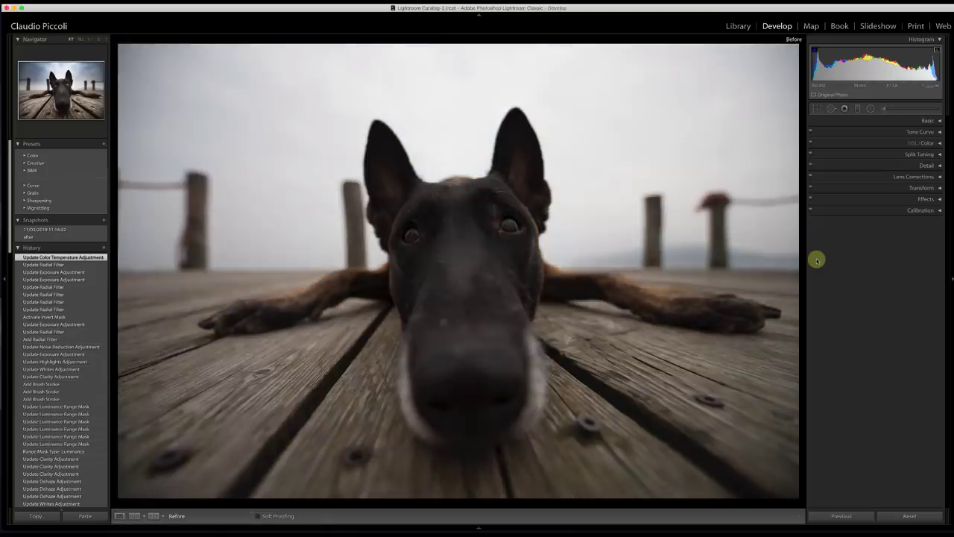
{"action": "key", "text": "backslash"}
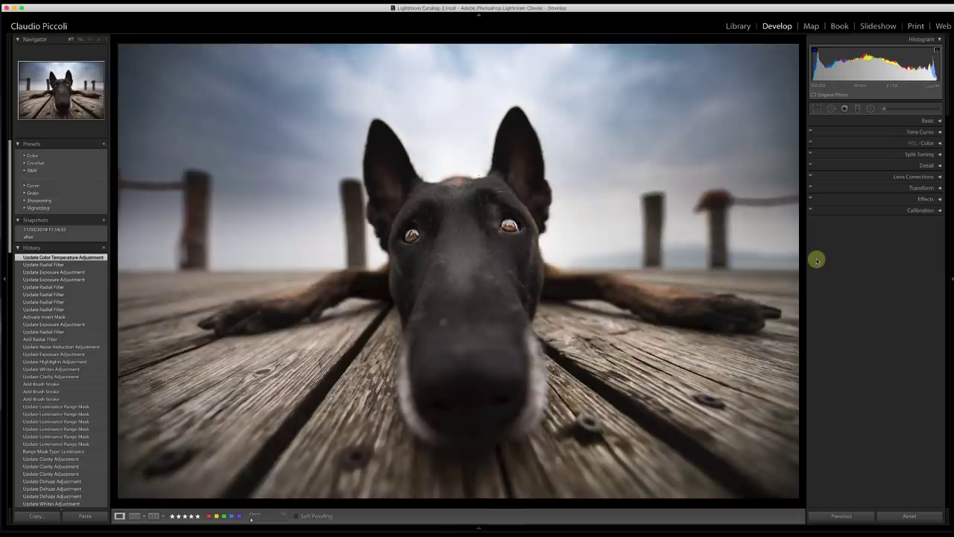
{"action": "key", "text": "backslash"}
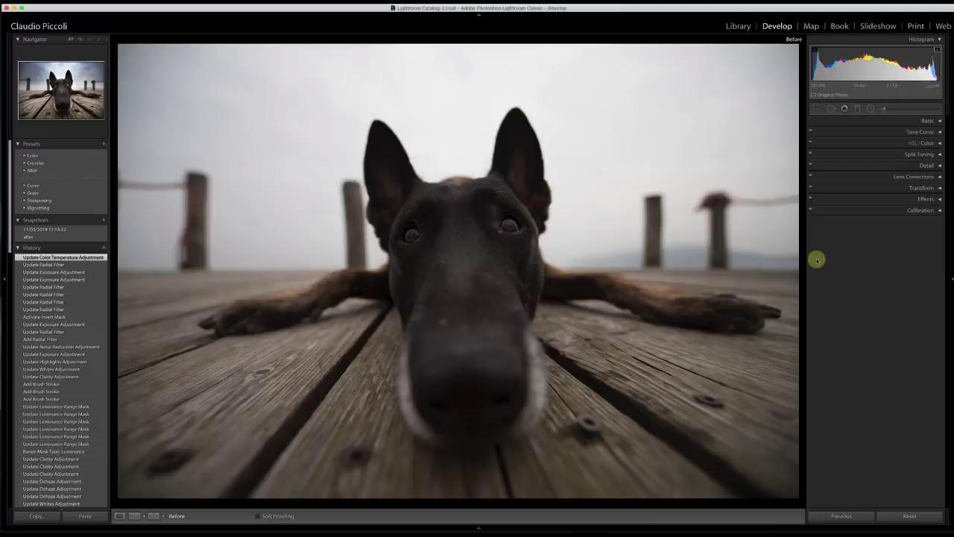
{"action": "key", "text": "backslash"}
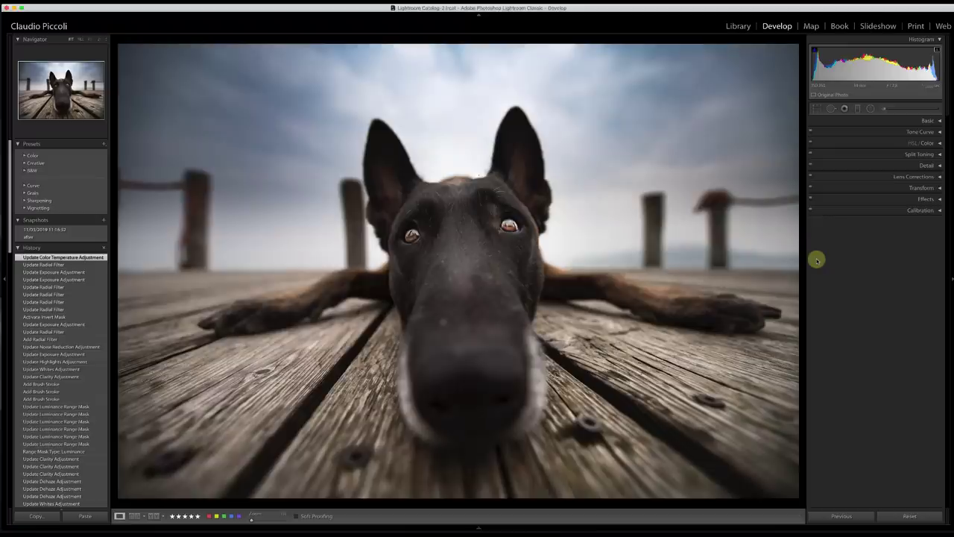